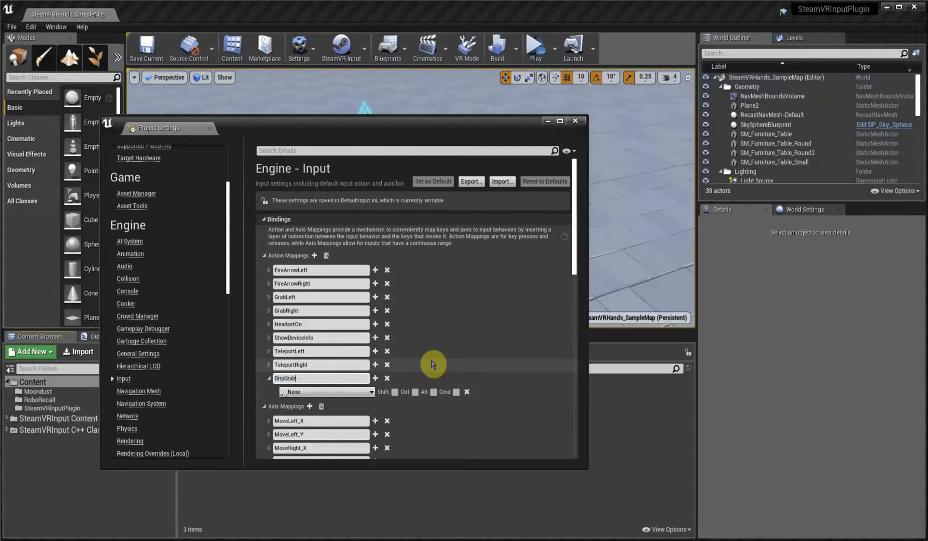
- Map the GripGrab action to SteamVR Index Controller (R) Grip Grab and regenerate the SteamVR action manifest
left_click(351, 394)
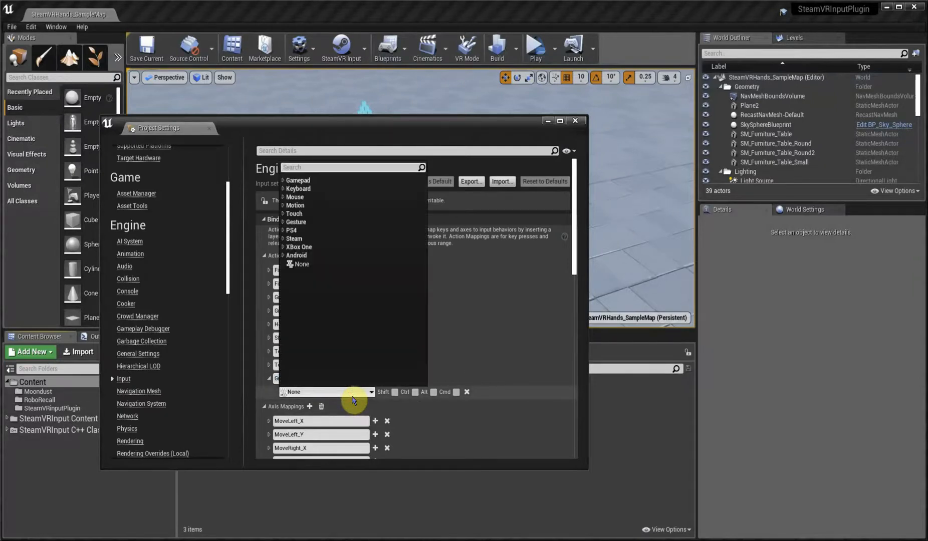
type("grip grab")
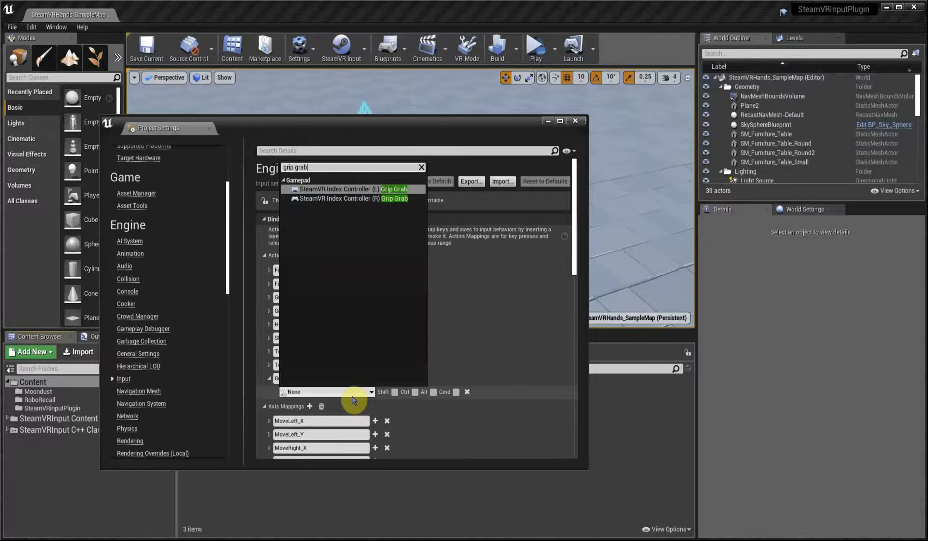
left_click(326, 199)
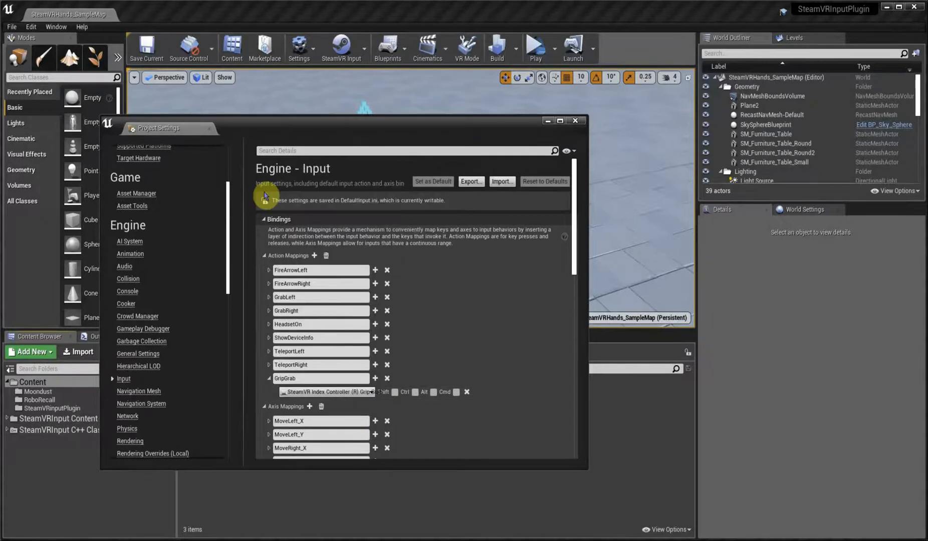
left_click(343, 50)
left_click(350, 68)
- Launch the SteamVR bindings dashboard and open the Input Debugger from the default Index Controllers binding
left_click(344, 56)
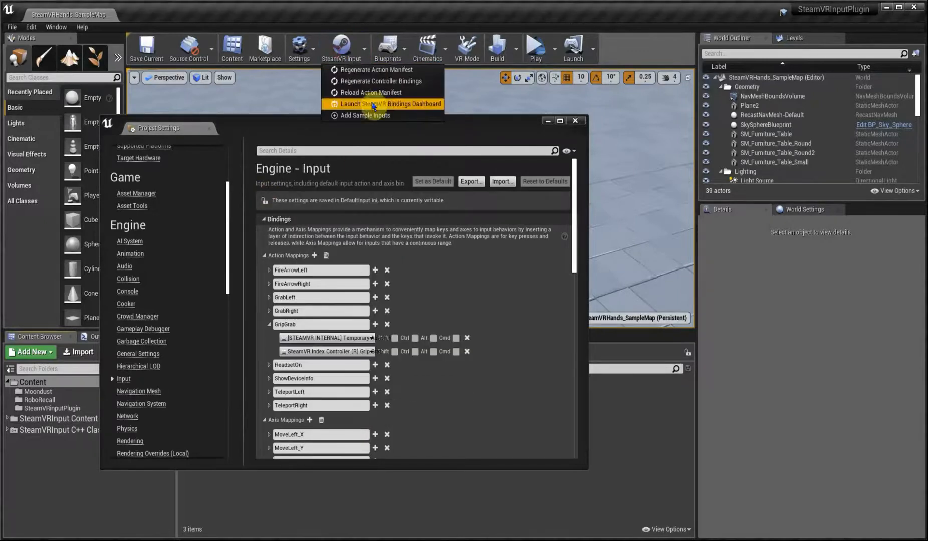
left_click(373, 98)
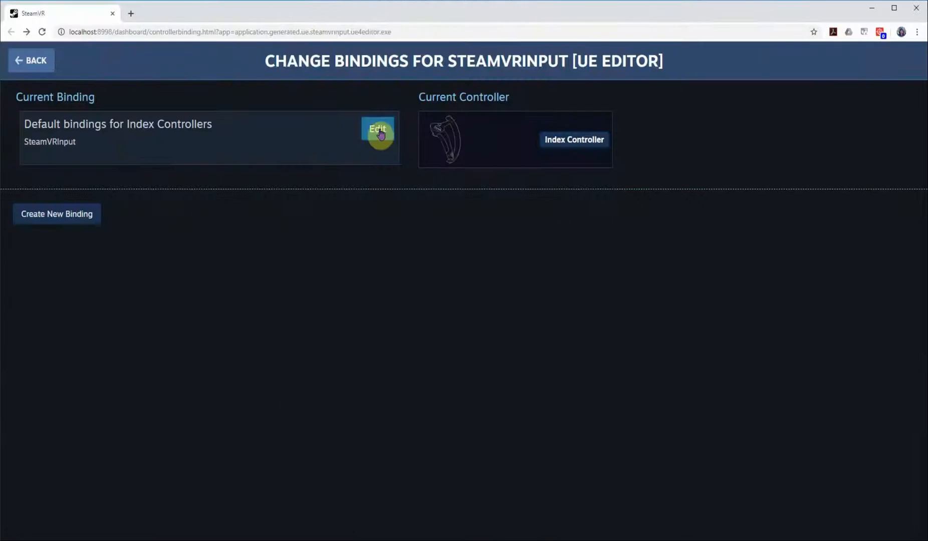
left_click(379, 132)
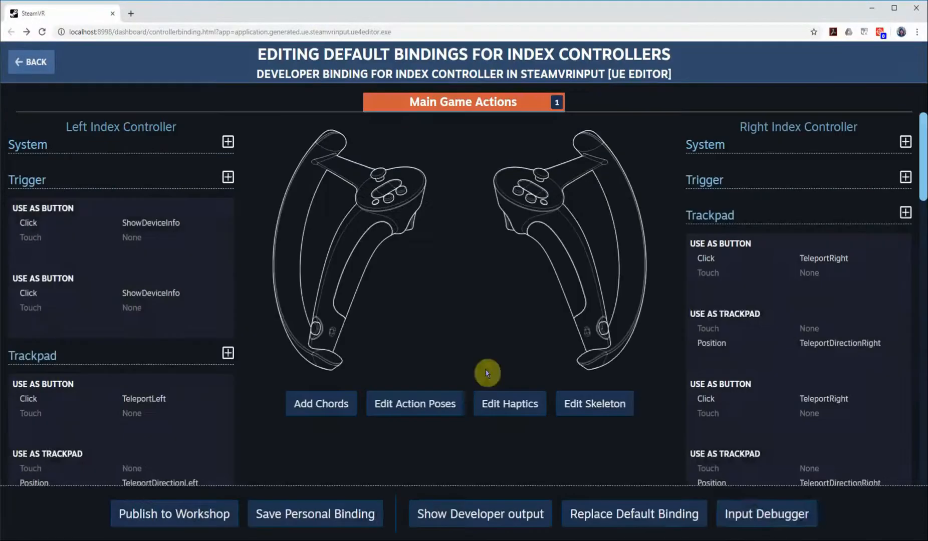
left_click(754, 527)
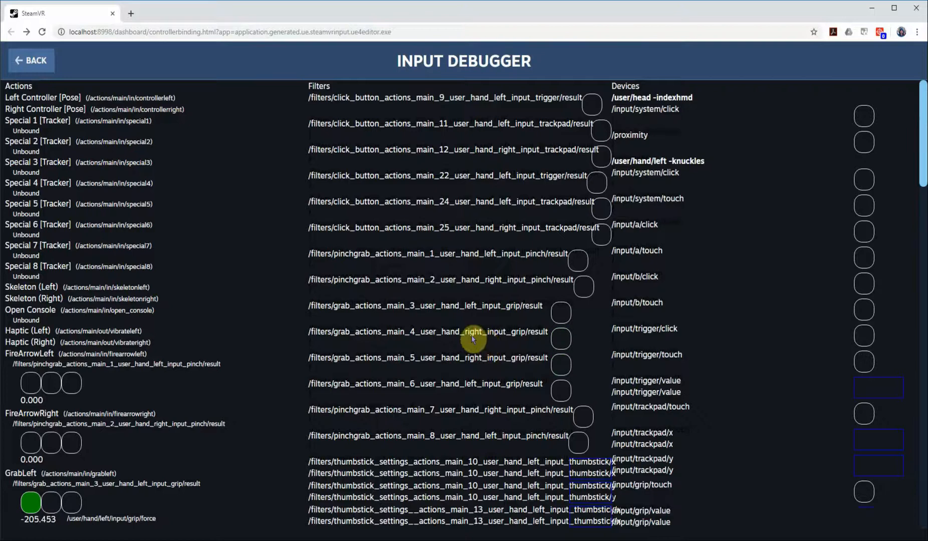
- Examine the GripGrab action's state alongside the controllers' grip and finger inputs, and close the debugger page
scroll(472, 340, "down", 4)
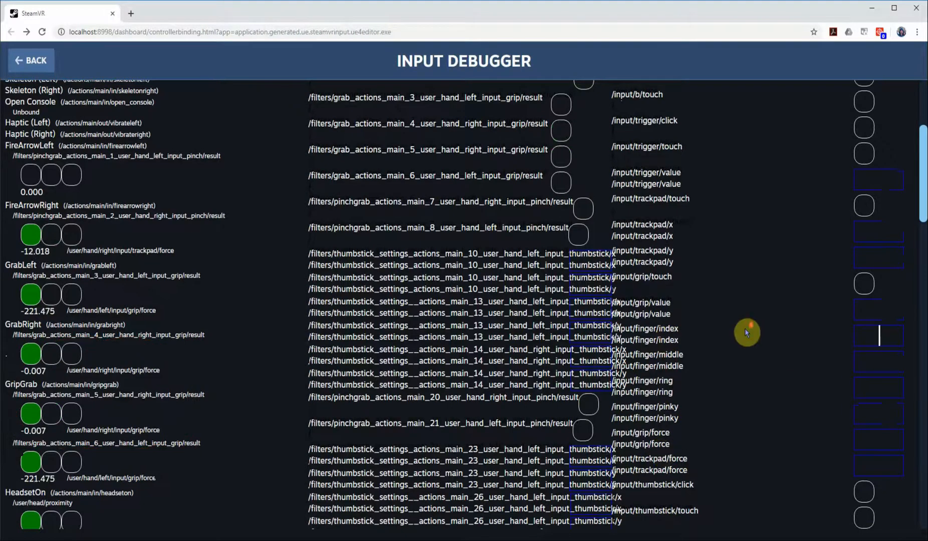
scroll(744, 328, "down", 15)
scroll(749, 345, "up", 2)
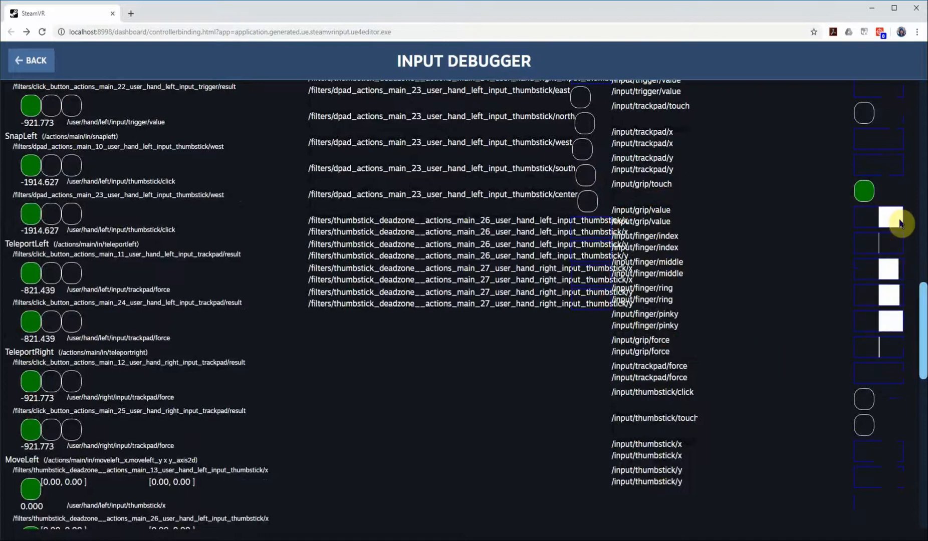
scroll(331, 353, "up", 10)
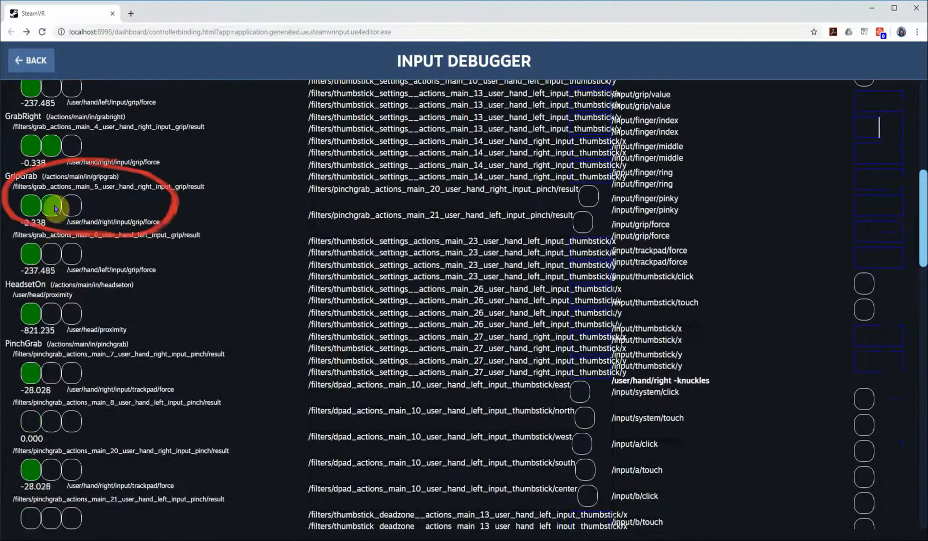
left_click(912, 11)
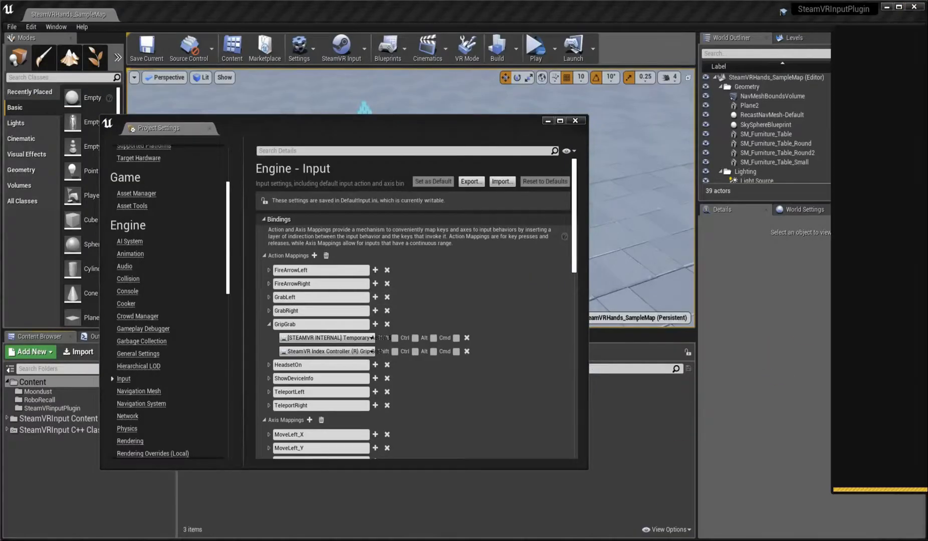
- In the Epic Games Launcher, find Paragon: Wukong among the paragon vault assets, add it to the project, and return to the Unreal Editor
left_click_drag(924, 30, 230, 58)
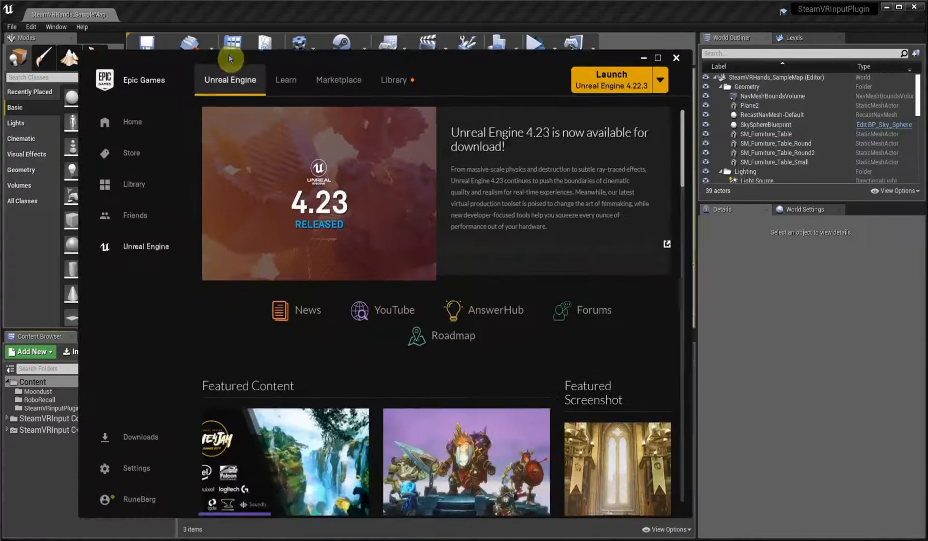
left_click(155, 244)
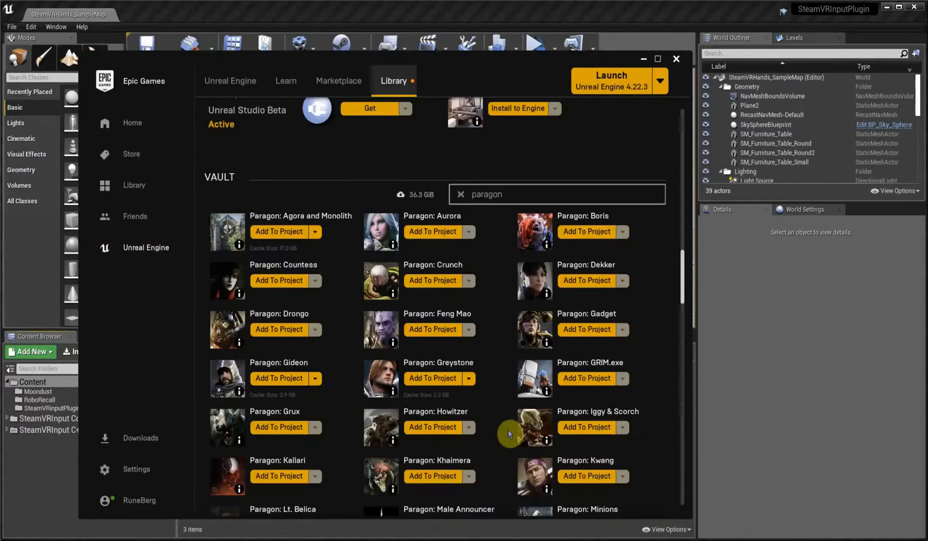
scroll(508, 429, "down", 5)
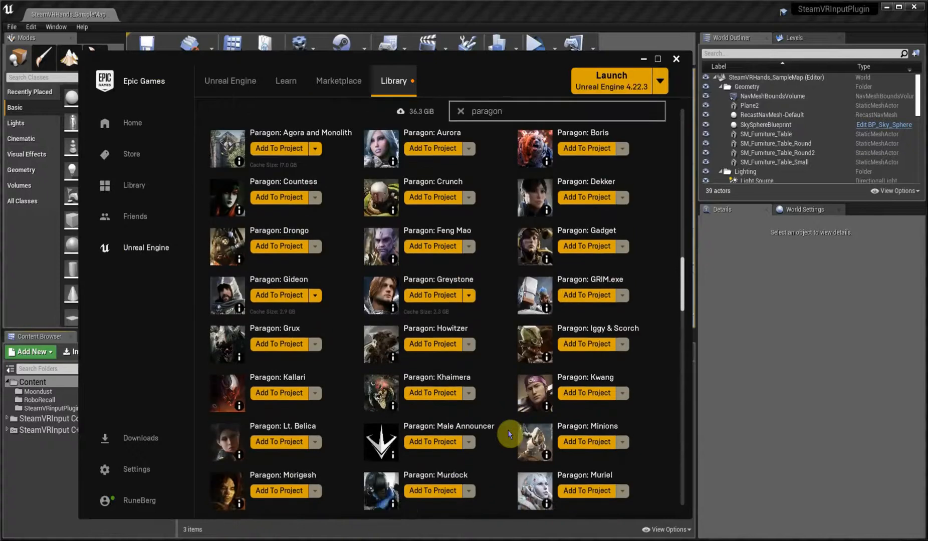
scroll(508, 430, "down", 1)
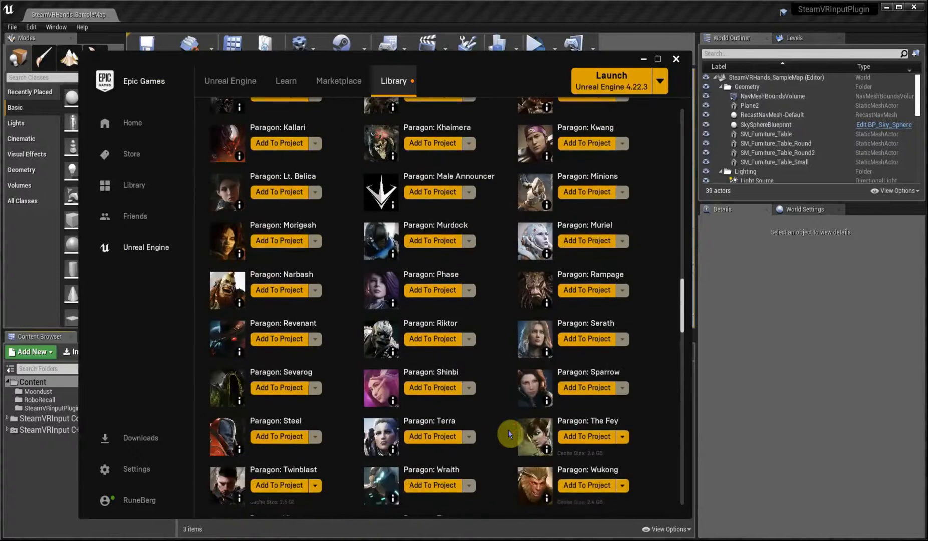
left_click(570, 498)
left_click(422, 412)
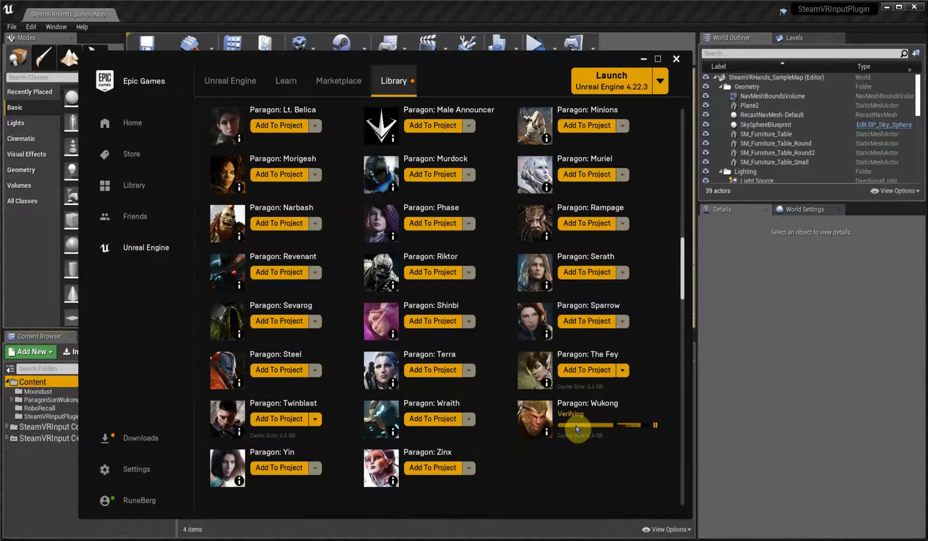
left_click(656, 62)
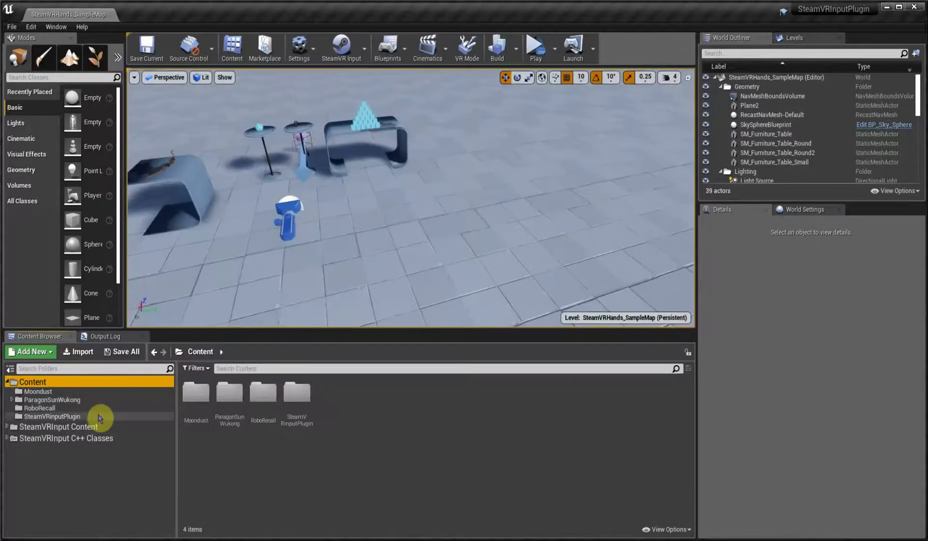
- Browse to the Wukong folder under ParagonSunWukong, Characters, Heroes in the project content
left_click(45, 399)
left_click(11, 401)
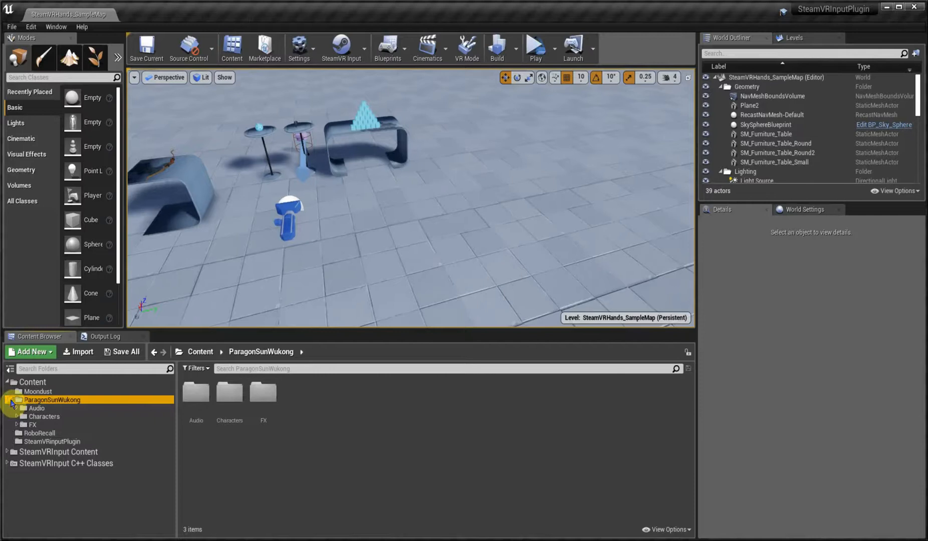
left_click(17, 417)
left_click(22, 433)
left_click(36, 442)
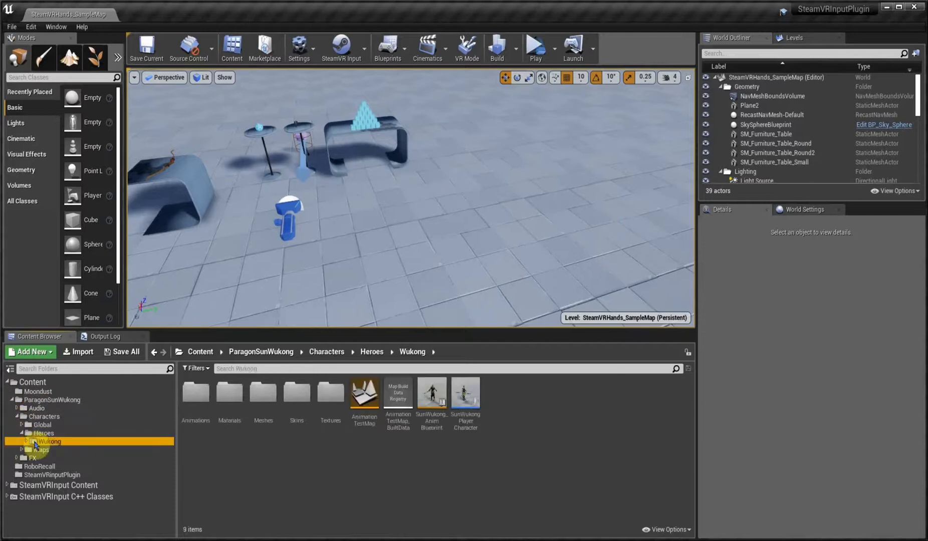
- Open SunWukong_AnimBlueprint, inspect the Wukong skeletal mesh and its staff up close, and close the editor window
left_click(430, 404)
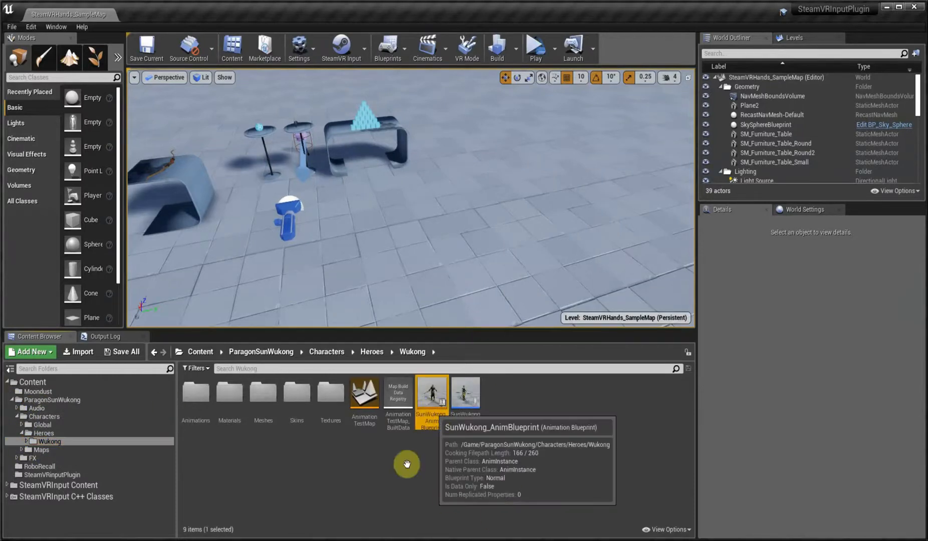
double_click(437, 391)
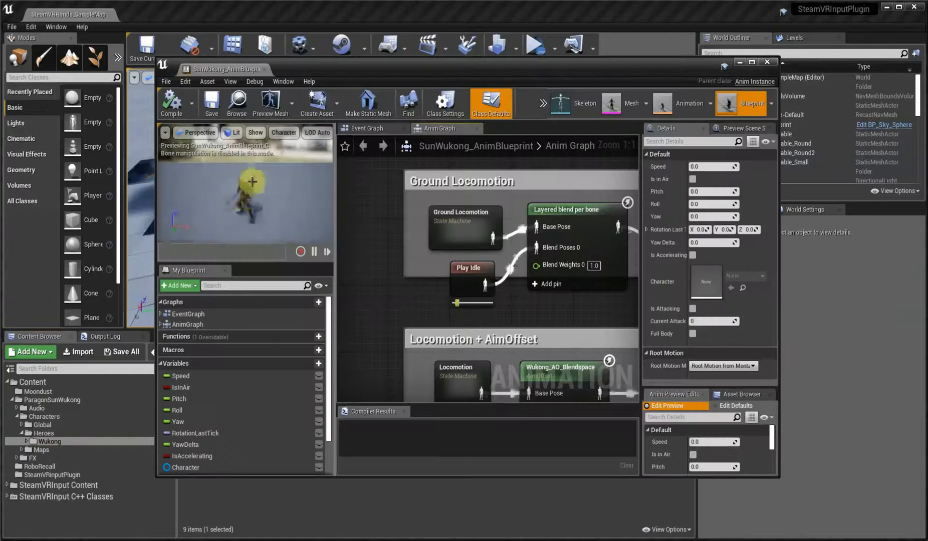
left_click(612, 103)
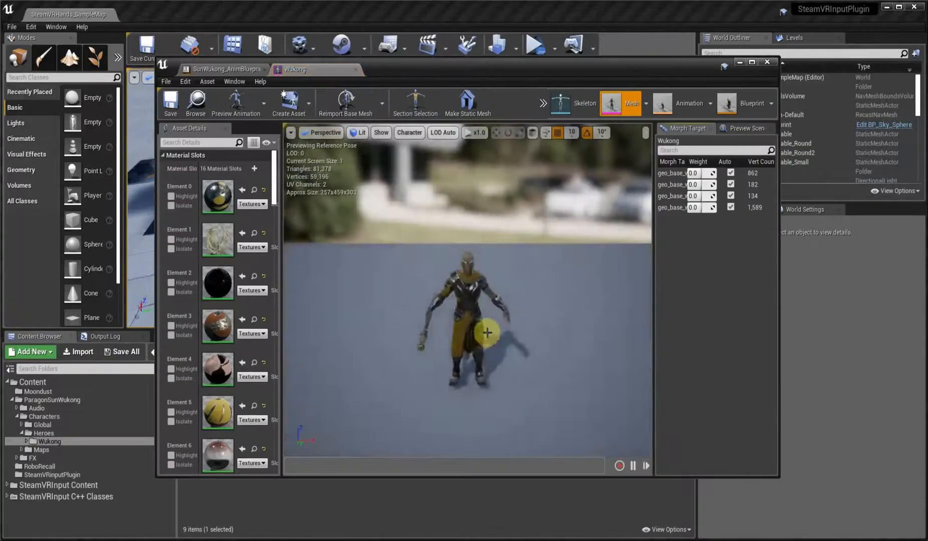
scroll(421, 354, "up", 5)
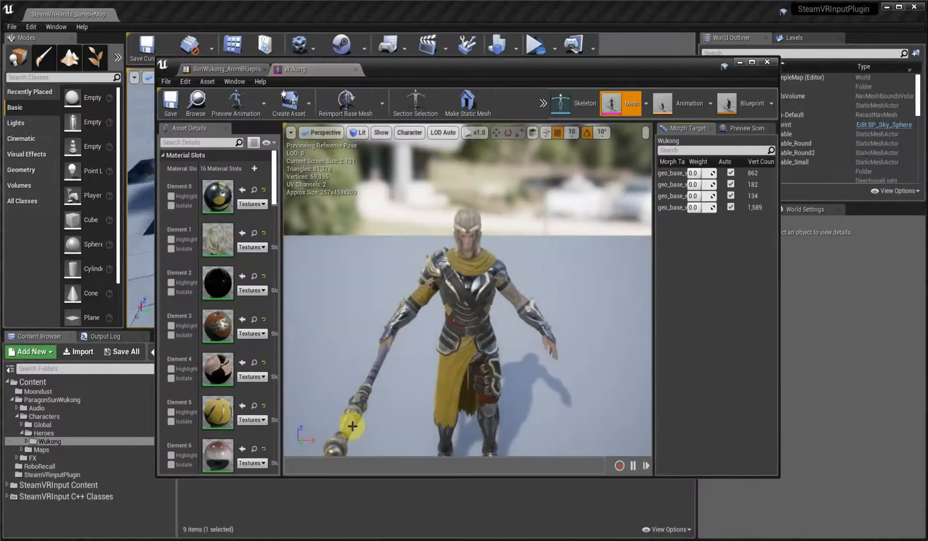
left_click(766, 62)
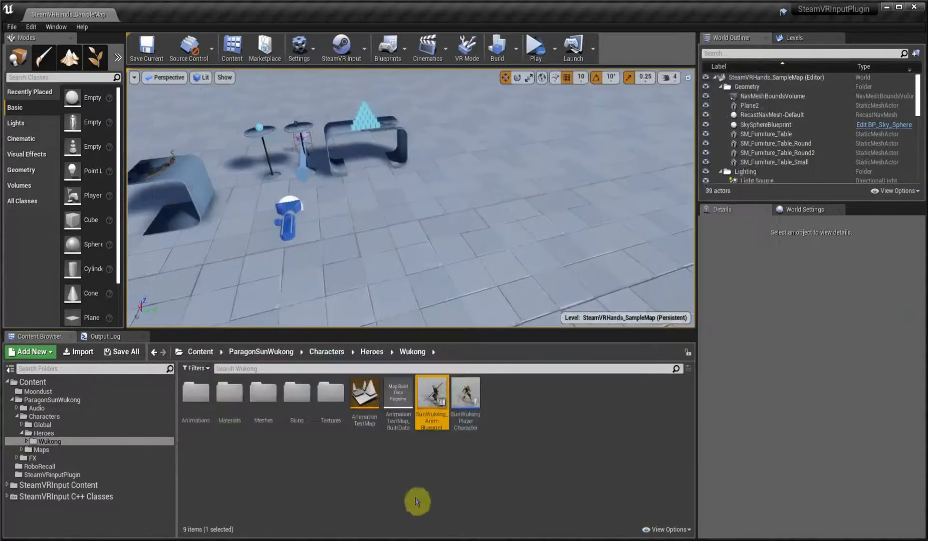
- Export the Wukong skeletal mesh from the Meshes folder as Wukong.FBX into the RAW folder with FBX 2013 compatibility
double_click(263, 393)
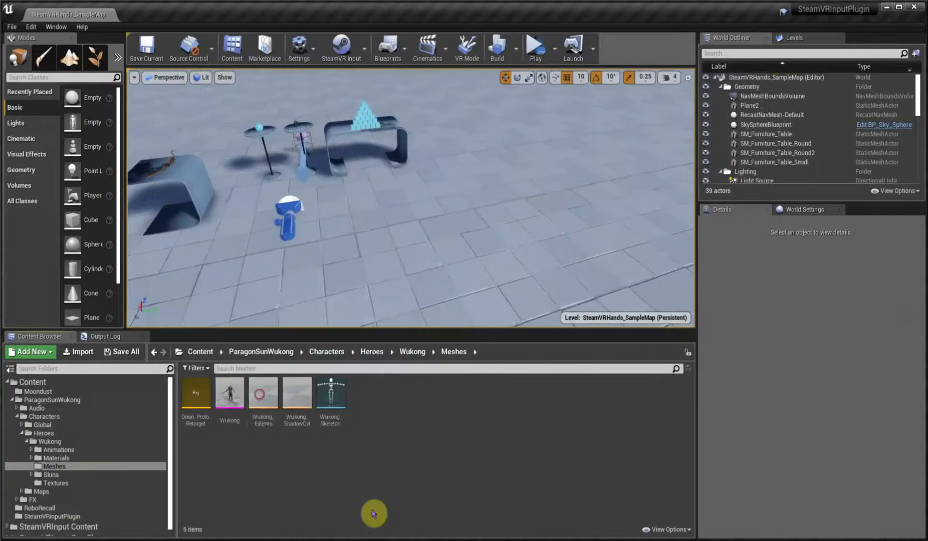
right_click(231, 391)
mouse_move(270, 235)
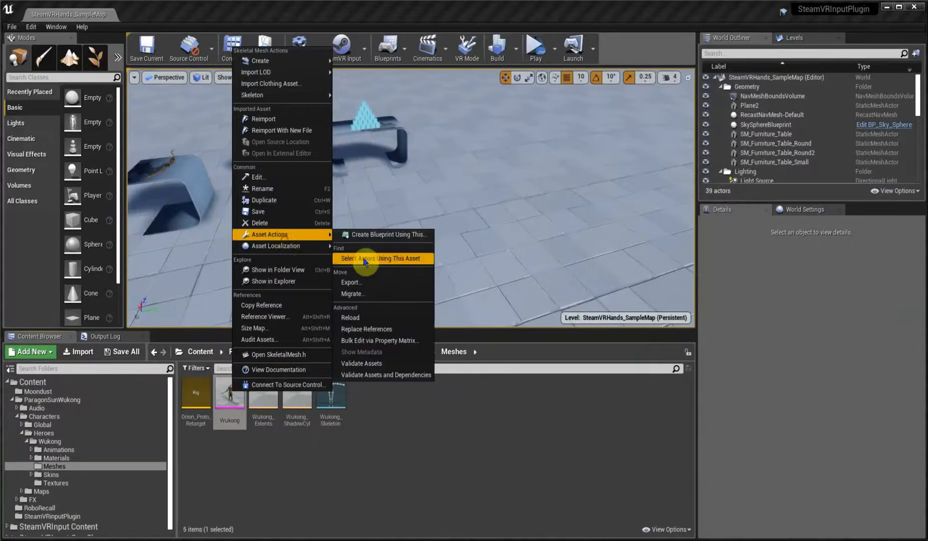
left_click(351, 282)
left_click(93, 228)
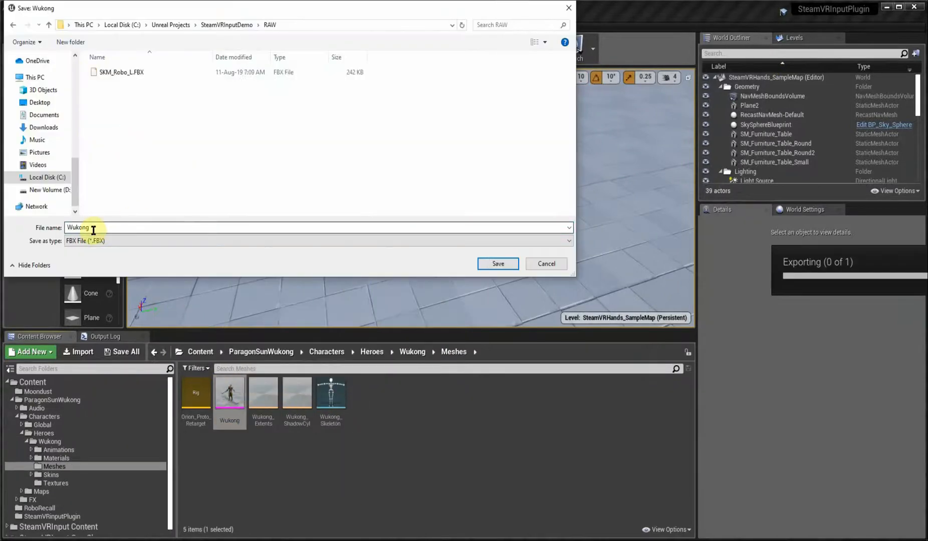
left_click(495, 264)
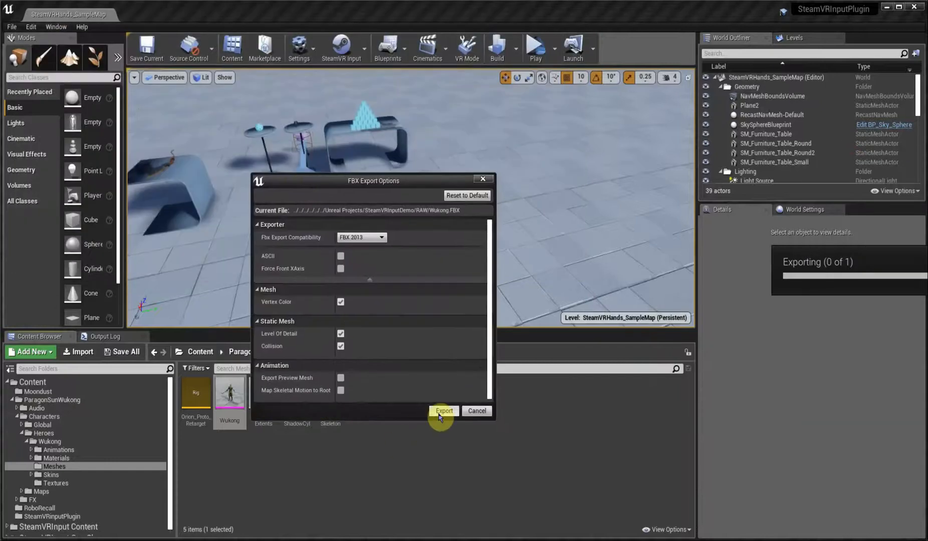
left_click(444, 411)
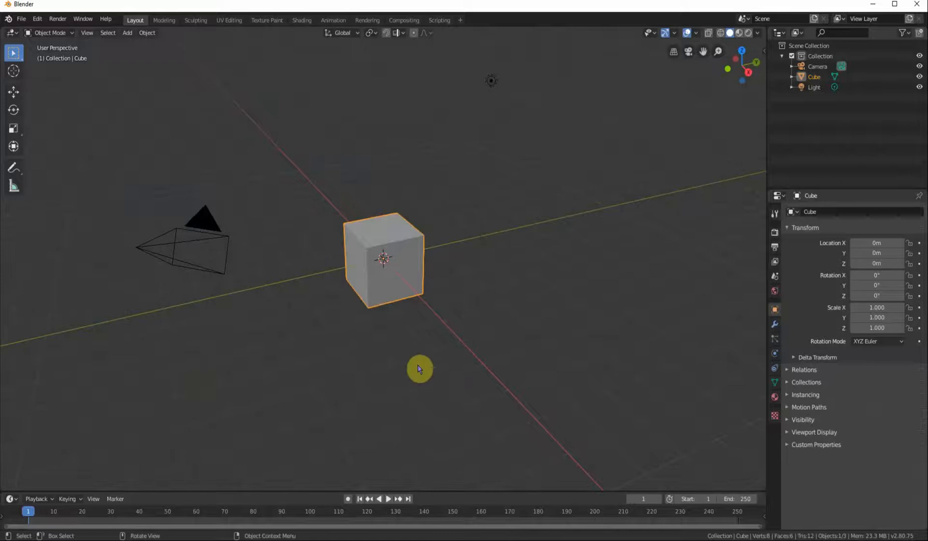
- In Blender, delete the default cube and import Wukong.FBX from the RAW folder
key("x")
left_click(345, 262)
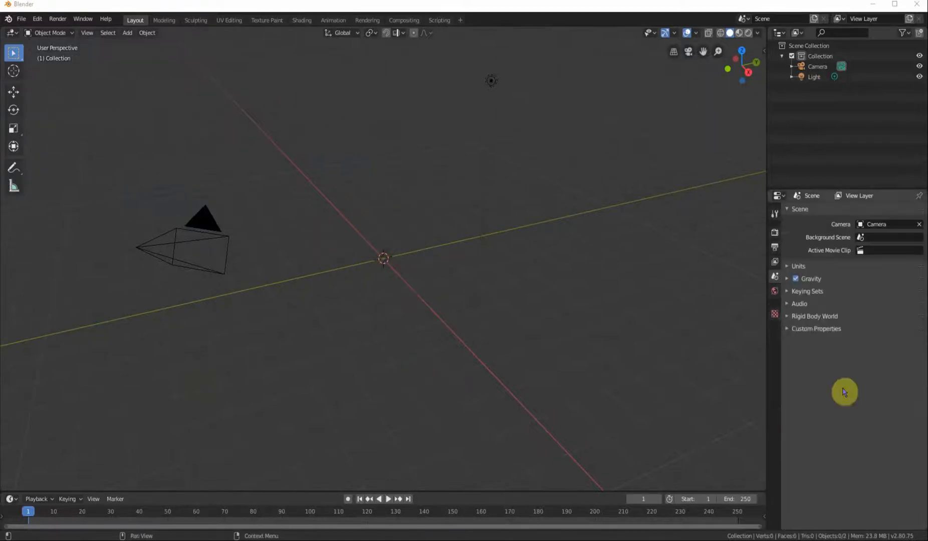
left_click(21, 19)
mouse_move(43, 150)
left_click(129, 182)
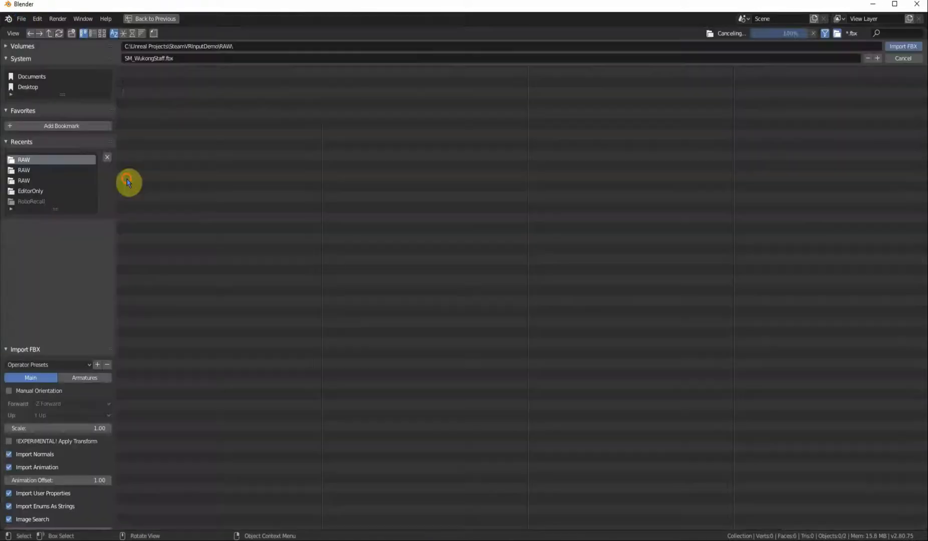
left_click(182, 92)
left_click(901, 46)
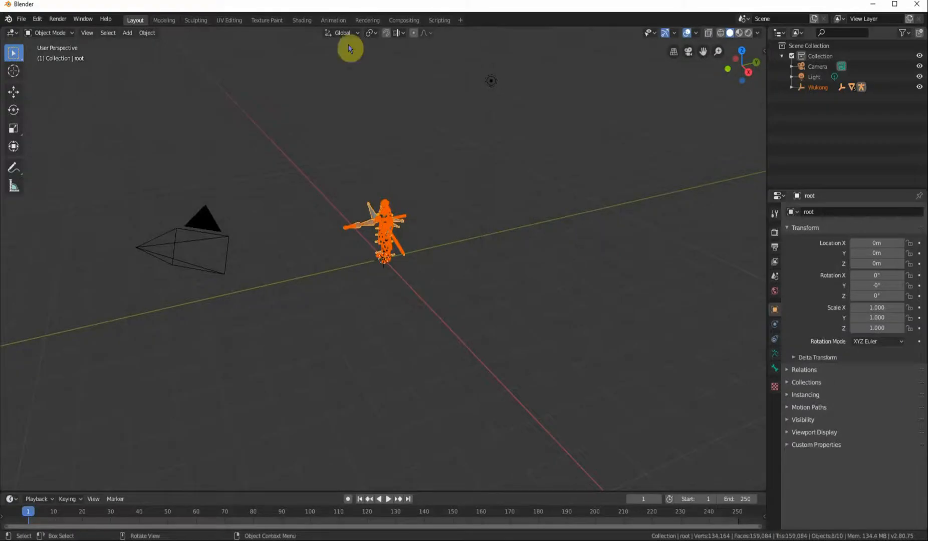
- In the Modeling workspace, expand the imported Wukong hierarchy, select only the Wukong_LOD0 mesh, and put it into Edit Mode
left_click(164, 20)
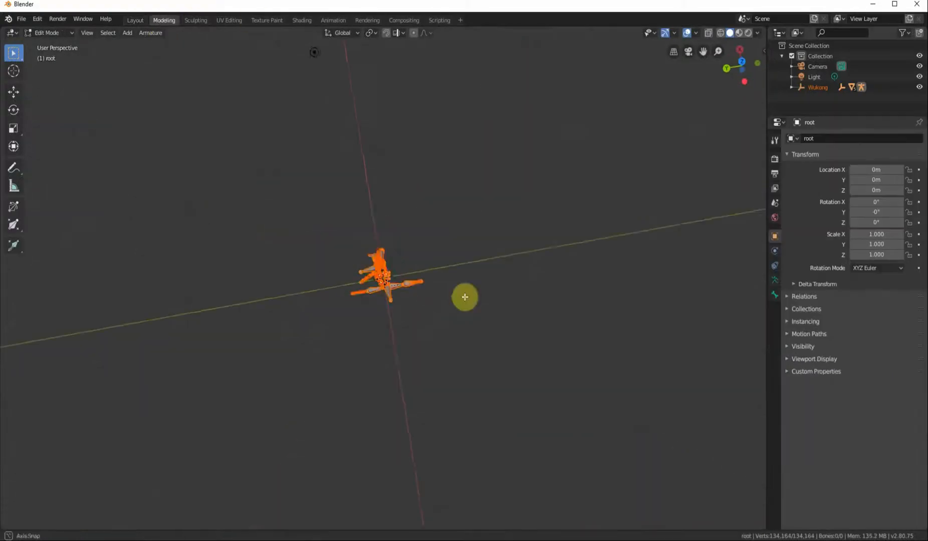
scroll(369, 265, "up", 5)
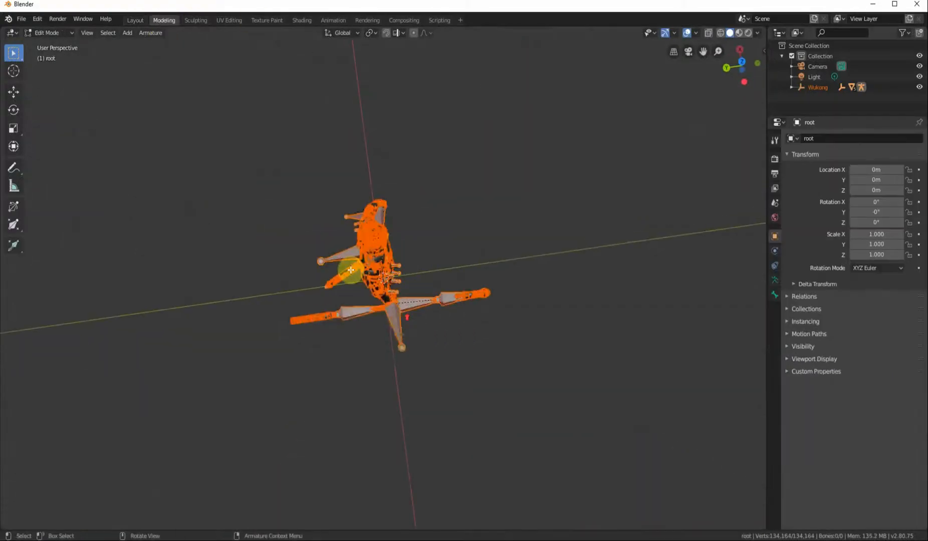
left_click(791, 88)
scroll(829, 90, "down", 2)
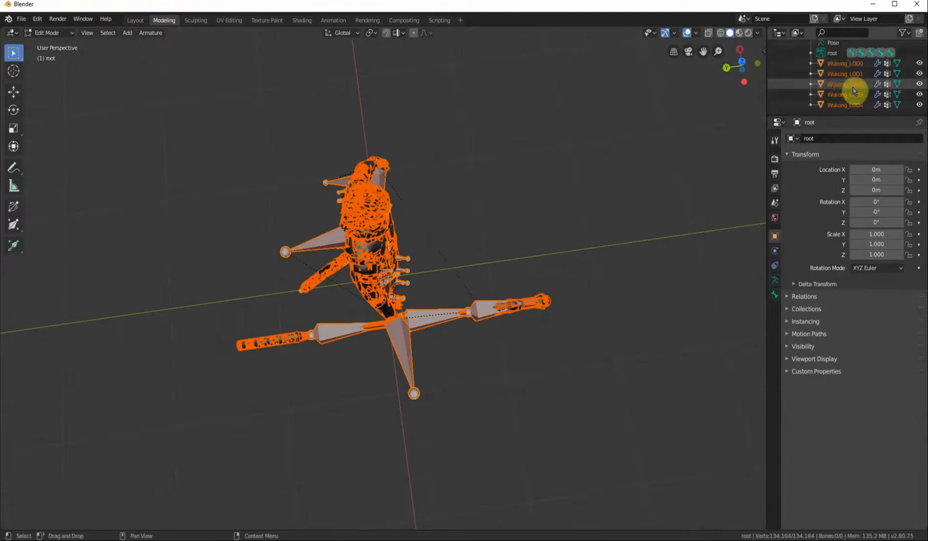
left_click(852, 73)
left_click(841, 63)
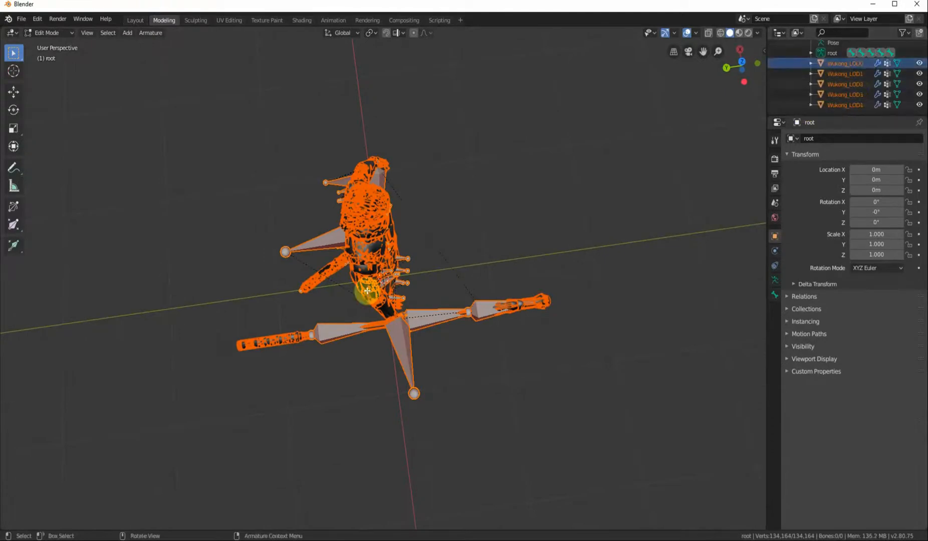
left_click(220, 337)
left_click(847, 74)
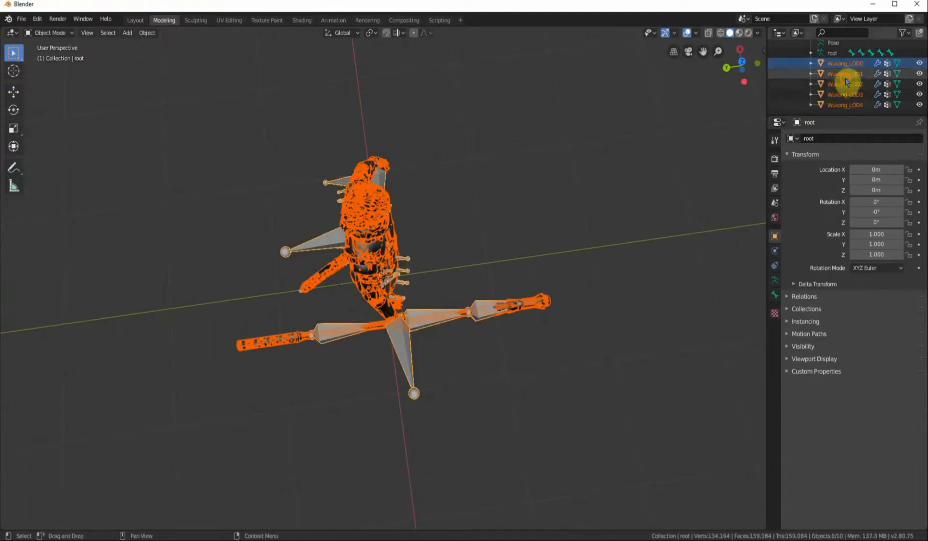
left_click(847, 63)
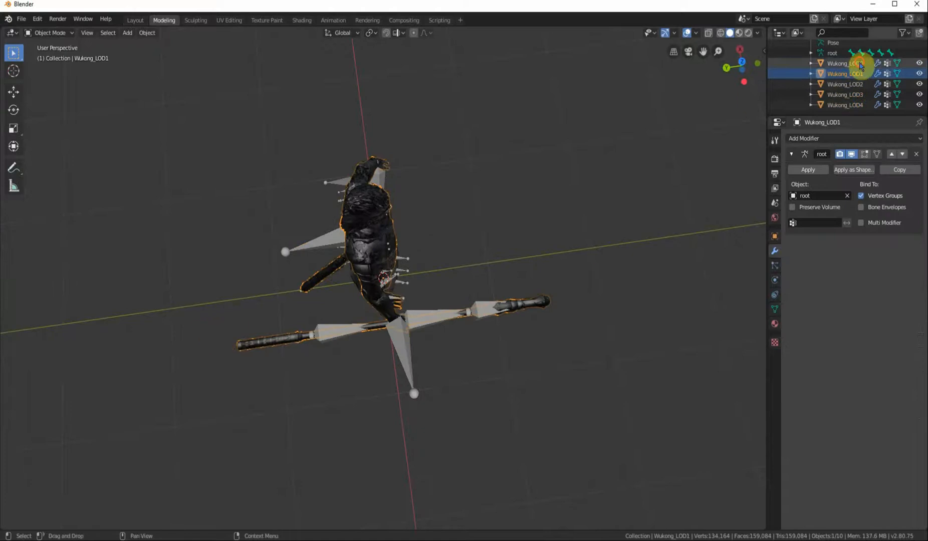
key("Tab")
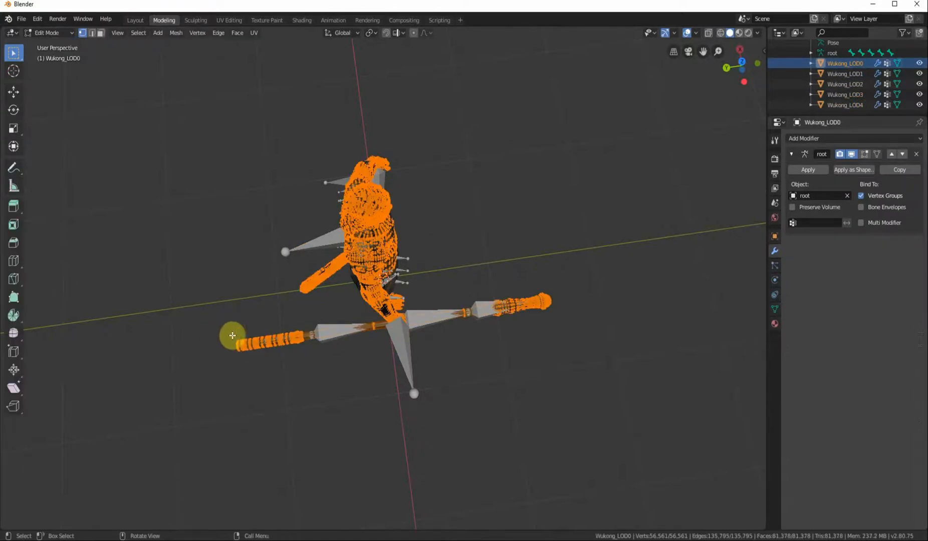
- Duplicate the complete linked staff geometry of Wukong_LOD0, place the copy beside the character, and separate it into its own object
key("alt+a")
key("l")
key("b")
left_click_drag(463, 292, 571, 328)
key("ctrl+l")
key("shift+d")
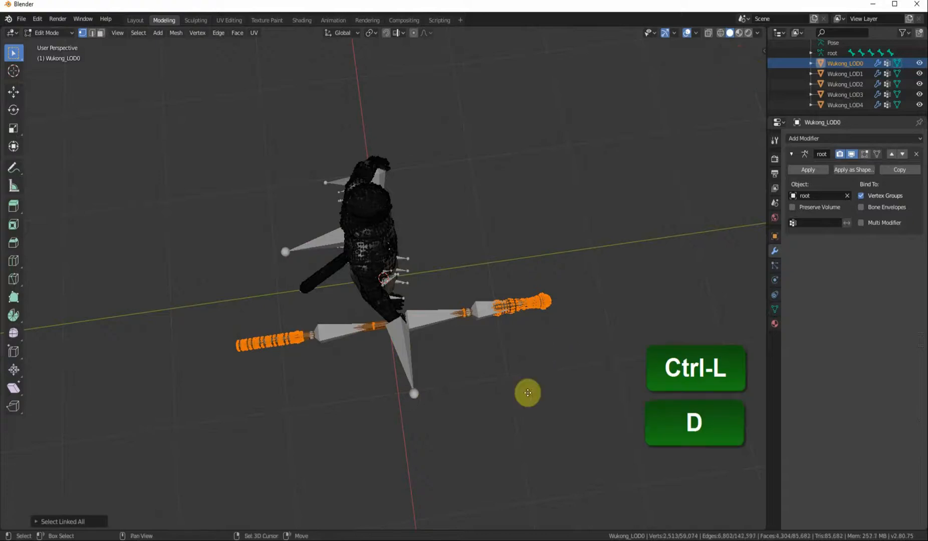
left_click(579, 449)
key("p")
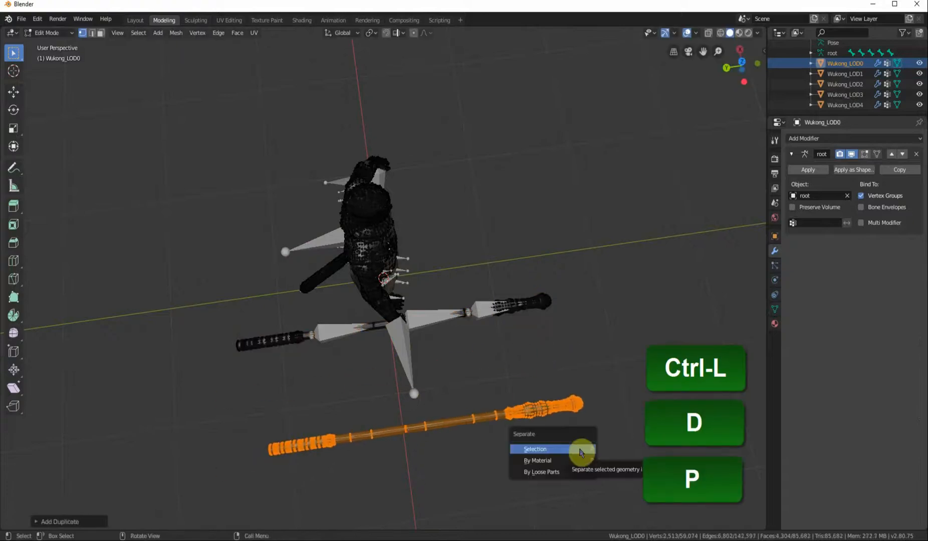
left_click(580, 448)
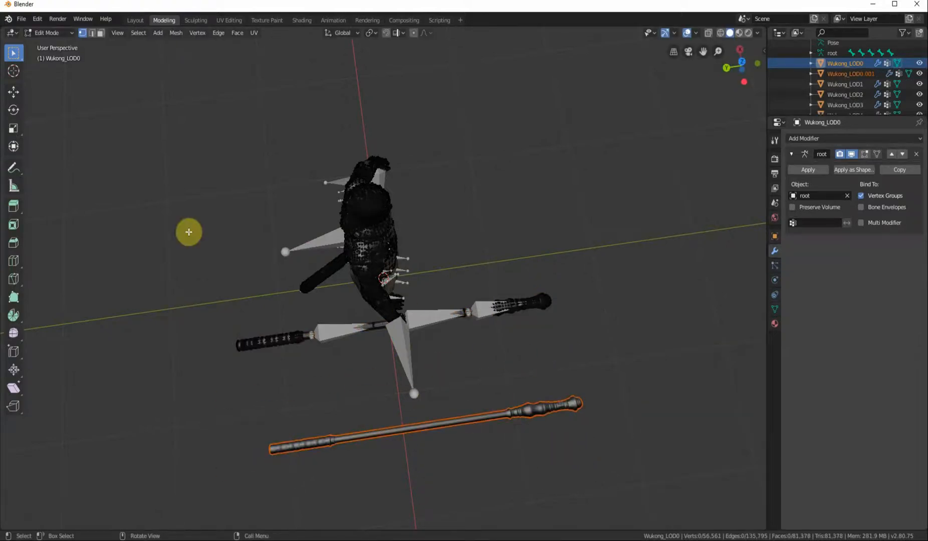
- Place the 3D cursor on the middle of the separated staff in the top and front views, and check it from the left
key("KP_7")
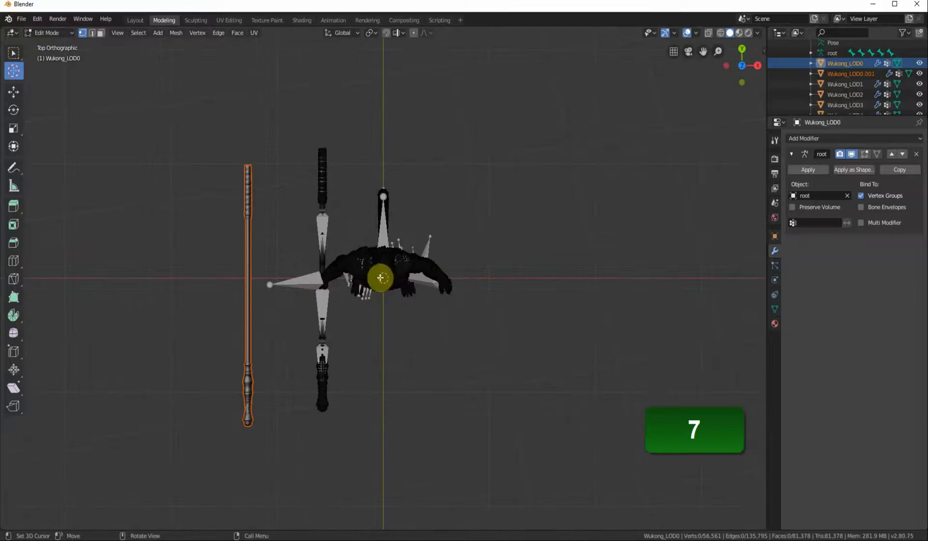
key("g")
left_click(247, 291)
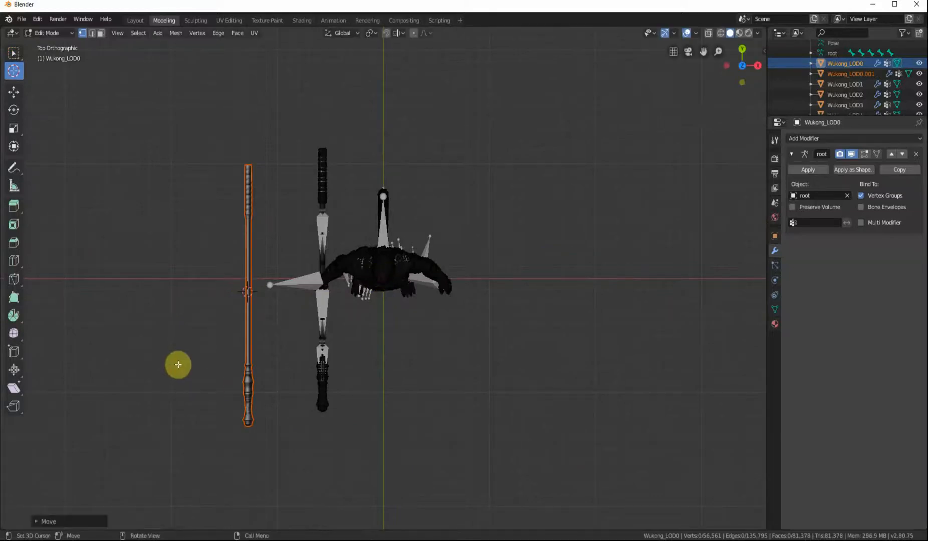
key("KP_3")
key("KP_1")
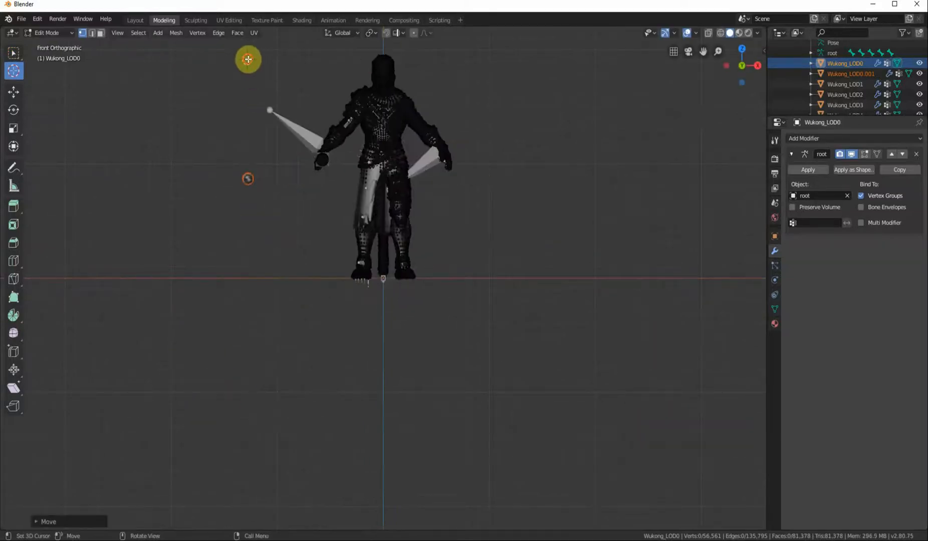
key("g")
left_click(248, 178)
key("ctrl+KP_3")
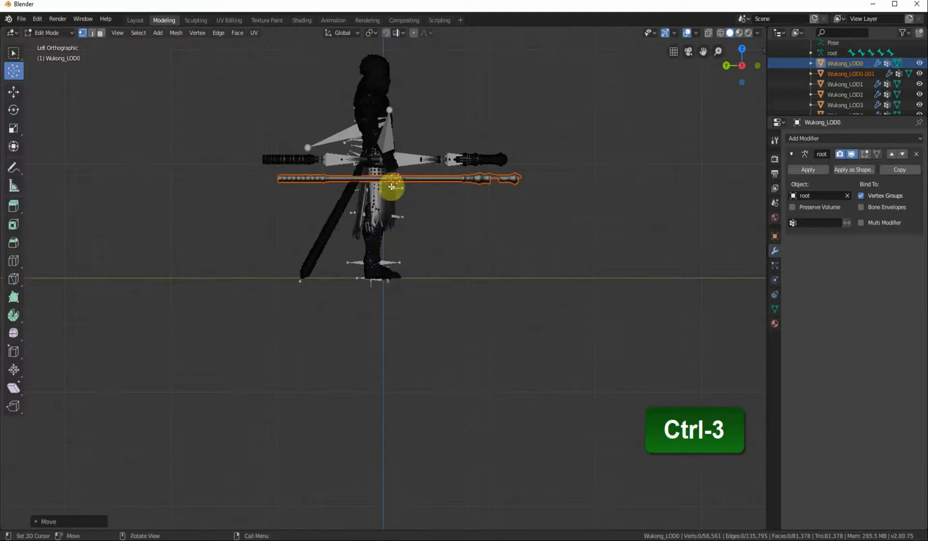
- Return to Object Mode in the camera view and set the selected objects' origins to the 3D cursor
key("KP_0")
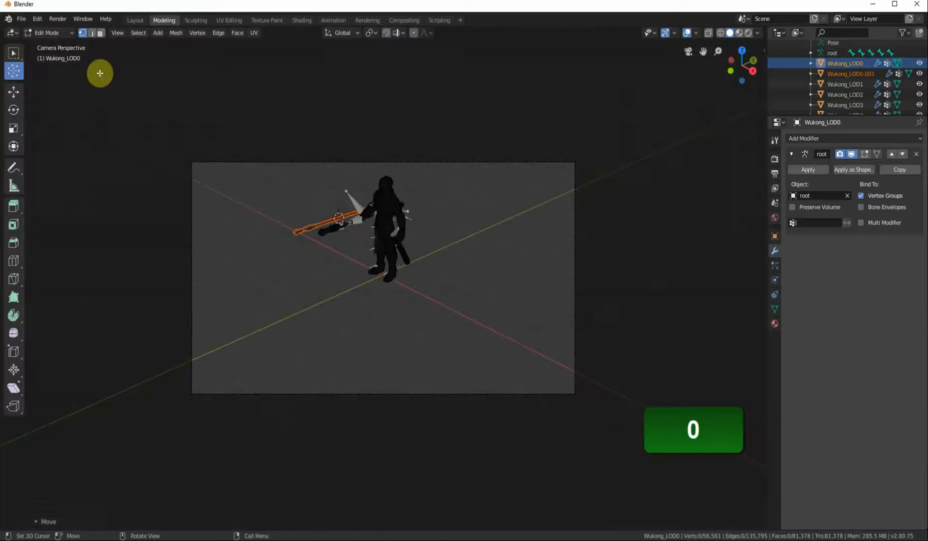
key("Tab")
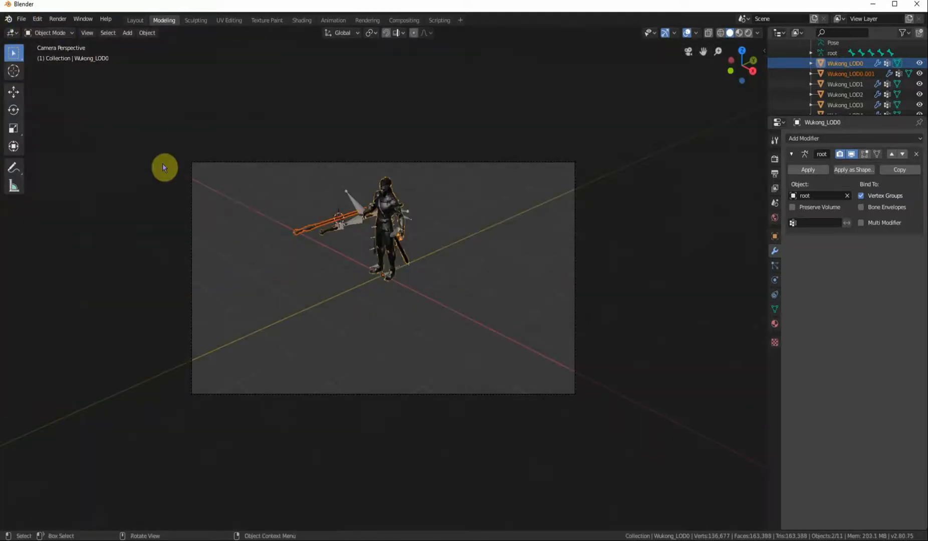
left_click(146, 32)
mouse_move(173, 55)
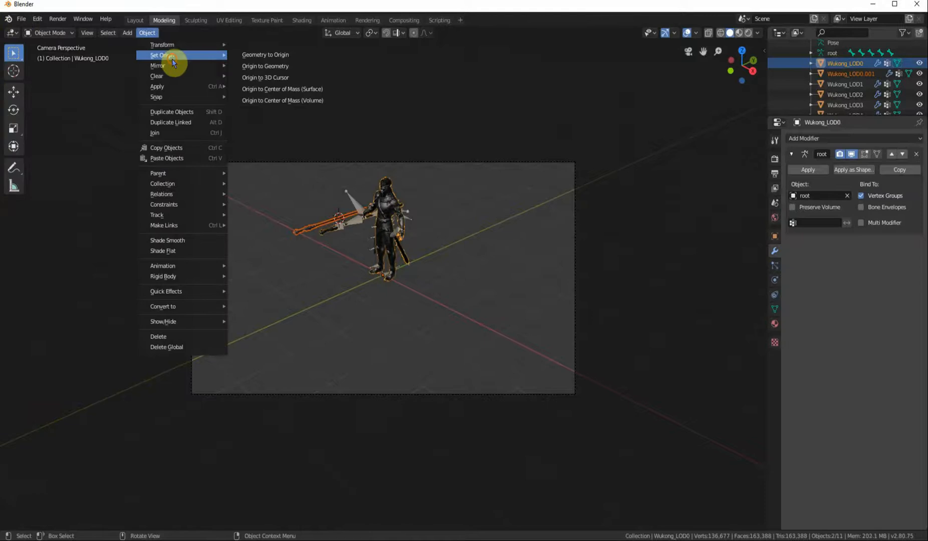
left_click(265, 79)
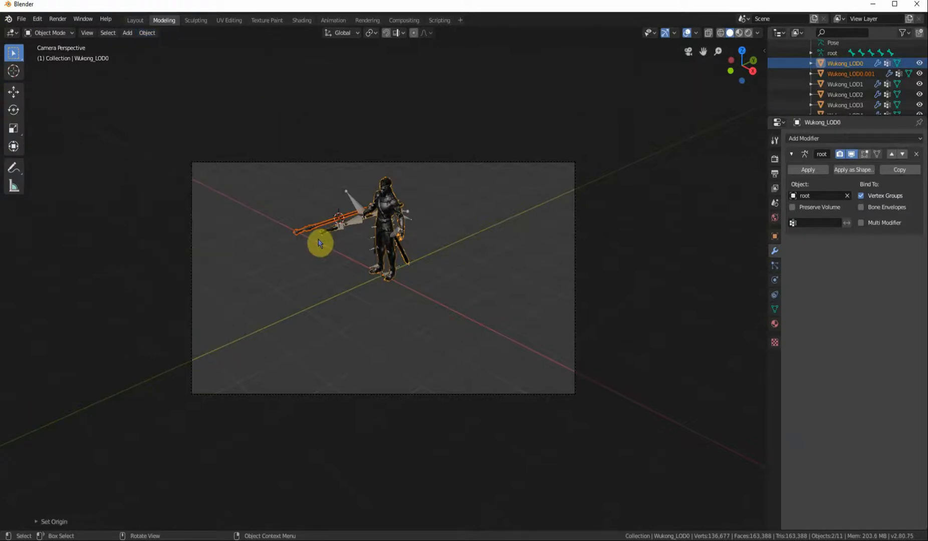
- Export only the separated staff as SM_WukongStaff.fbx into the RAW folder, limited to selected objects of type Mesh
left_click(311, 228)
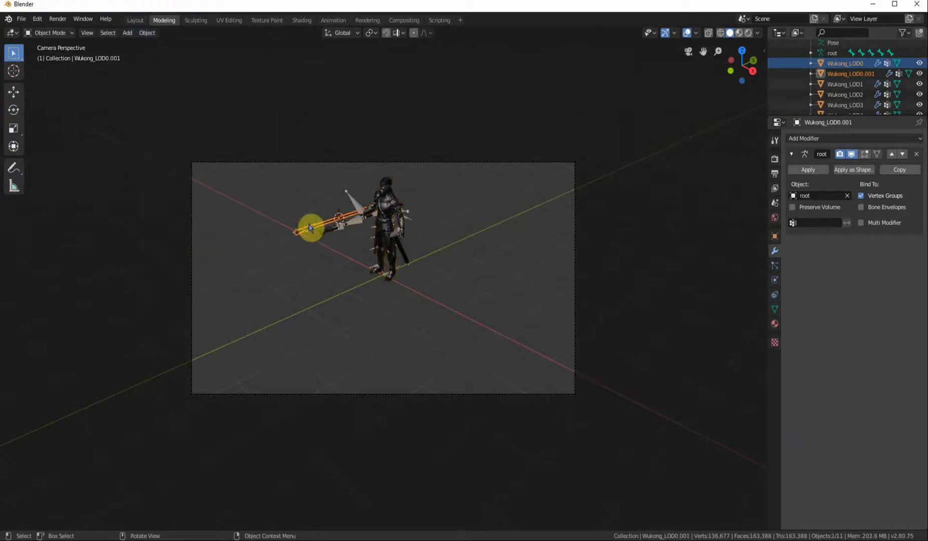
left_click(21, 19)
mouse_move(65, 170)
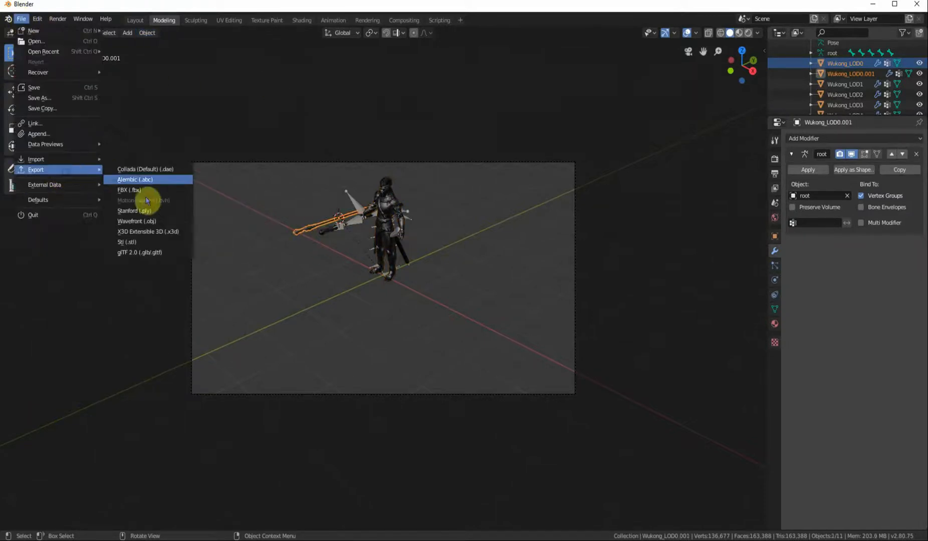
left_click(131, 190)
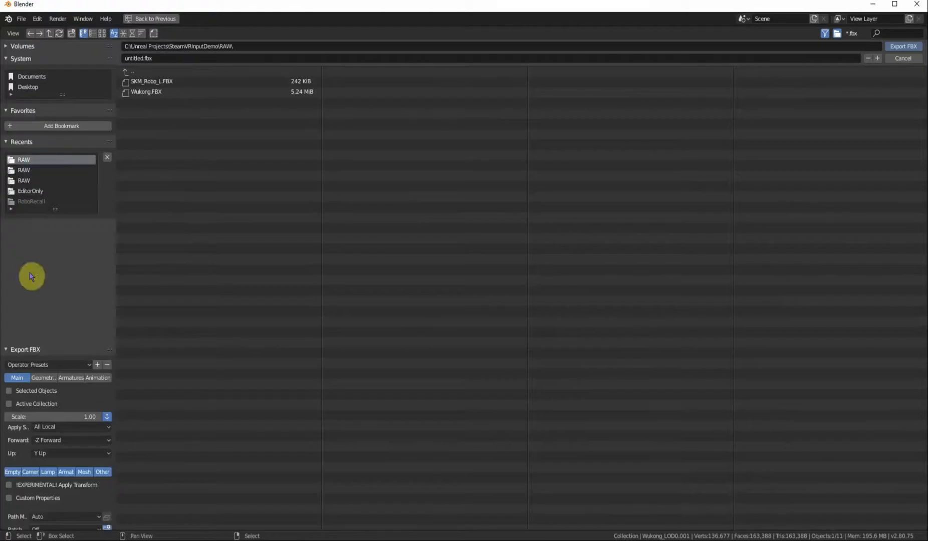
left_click(9, 391)
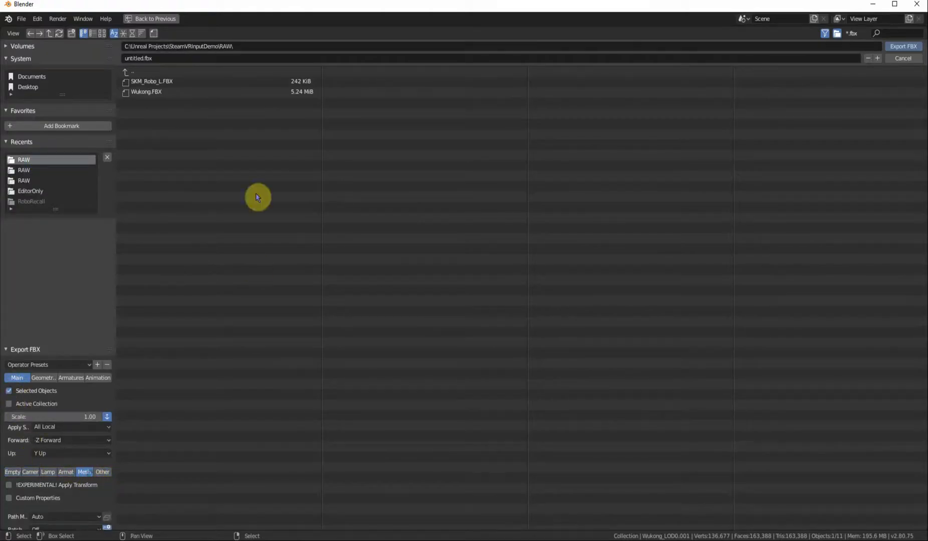
double_click(137, 59)
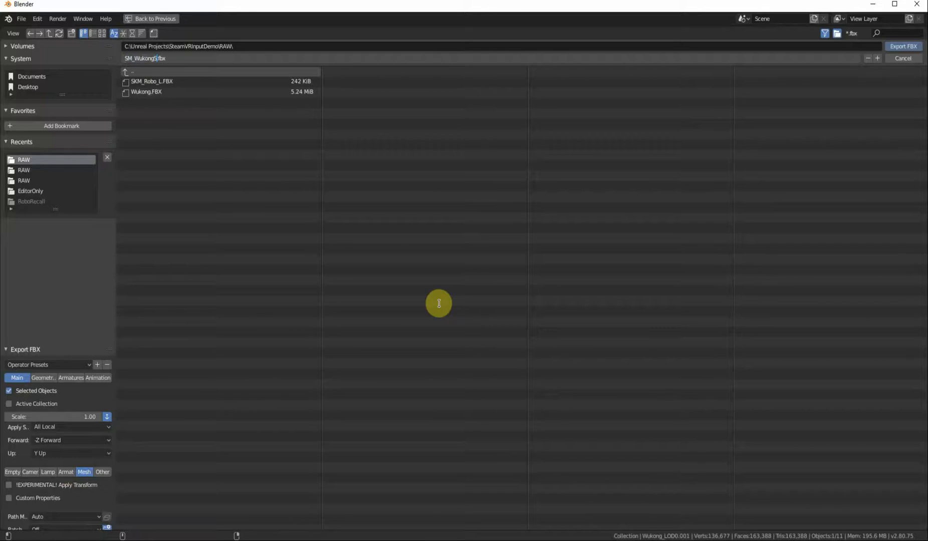
left_click(894, 47)
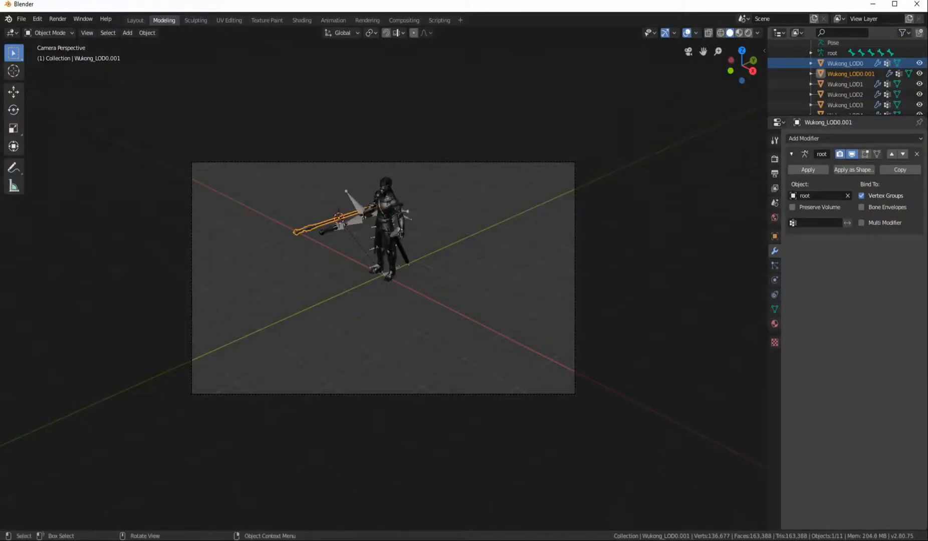
- Switch to Unreal Engine and import SM_WukongStaff.fbx into the Wukong Meshes folder as a static mesh with the default options
left_click(72, 353)
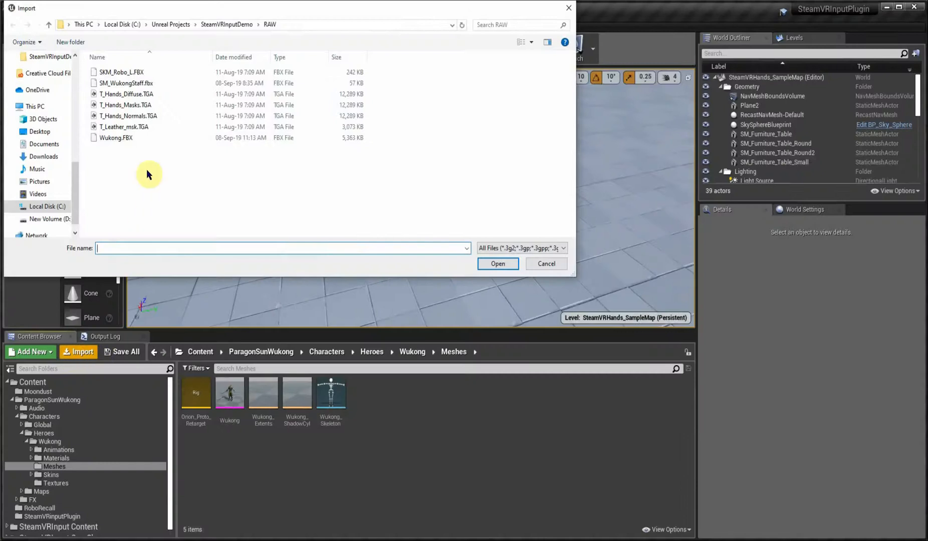
left_click(144, 82)
left_click(499, 263)
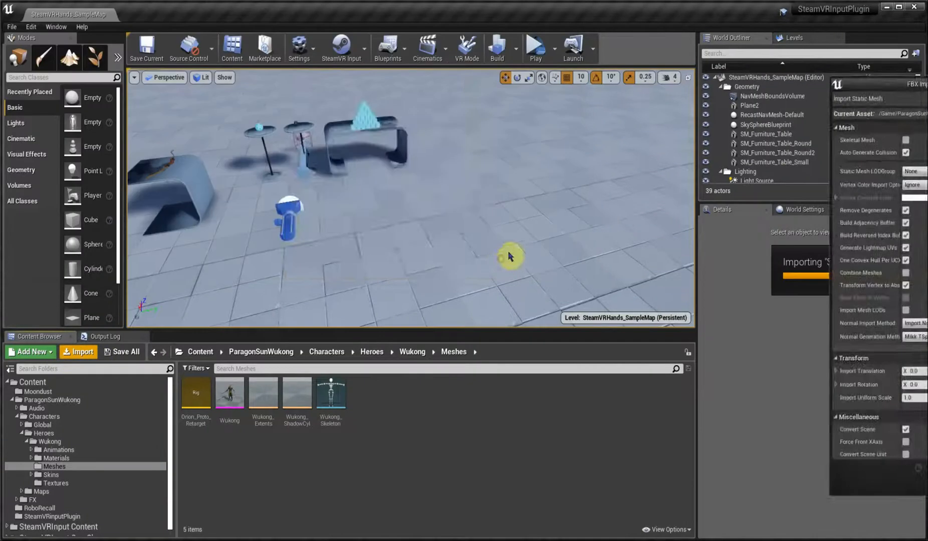
left_click_drag(830, 88, 329, 95)
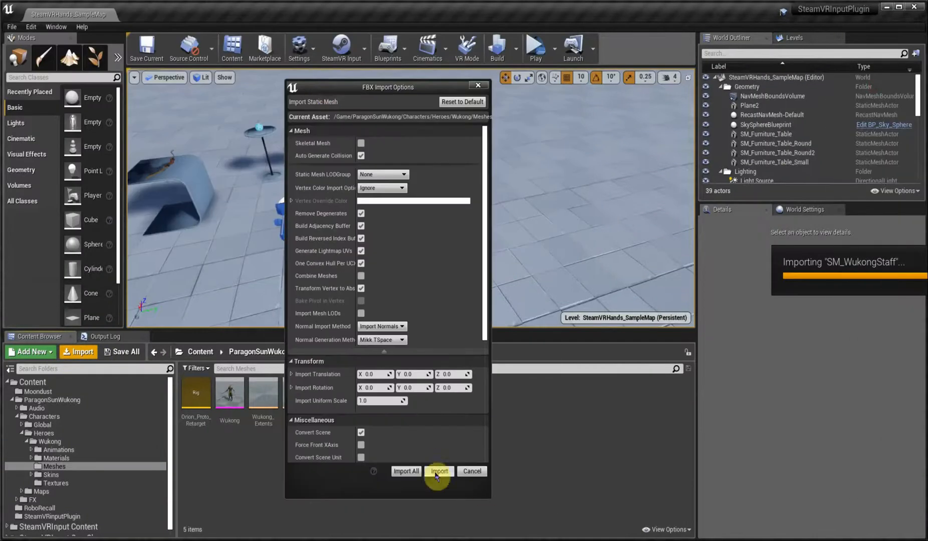
left_click(439, 471)
left_click(843, 109)
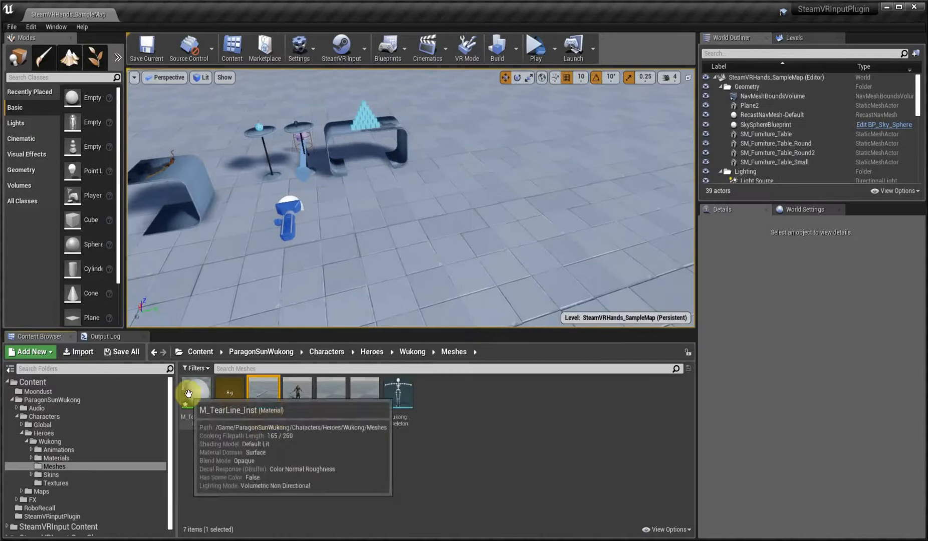
- Delete the M_TearLine_Inst material from the Meshes folder
left_click(198, 419)
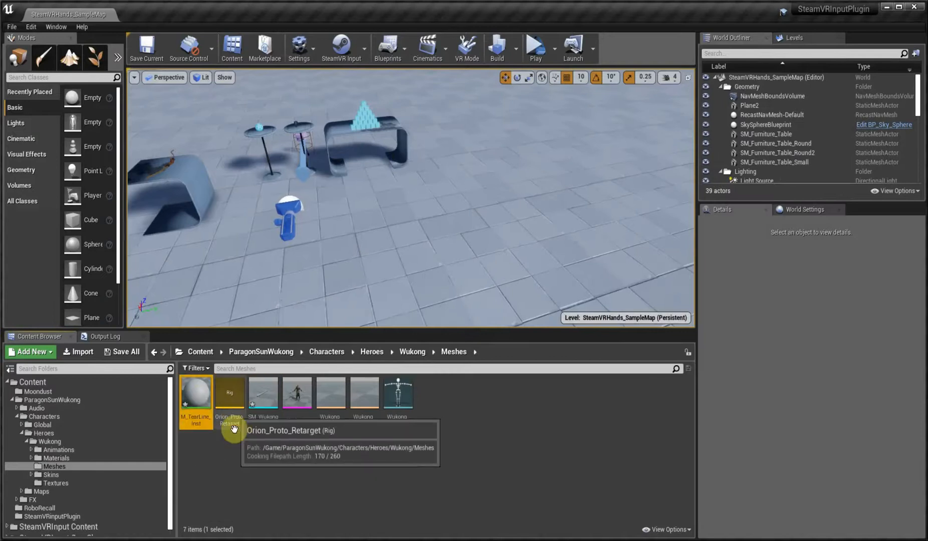
key("Delete")
left_click(858, 442)
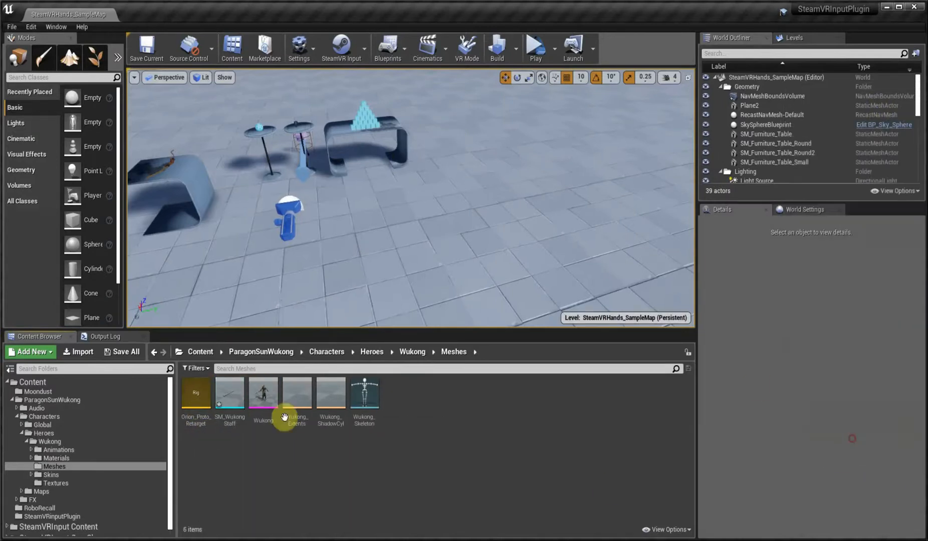
- Open the SM_WukongStaff mesh, assign M_Wukong_Infernal_Armor to its material slot, and inspect the textured staff
left_click(230, 400)
double_click(229, 401)
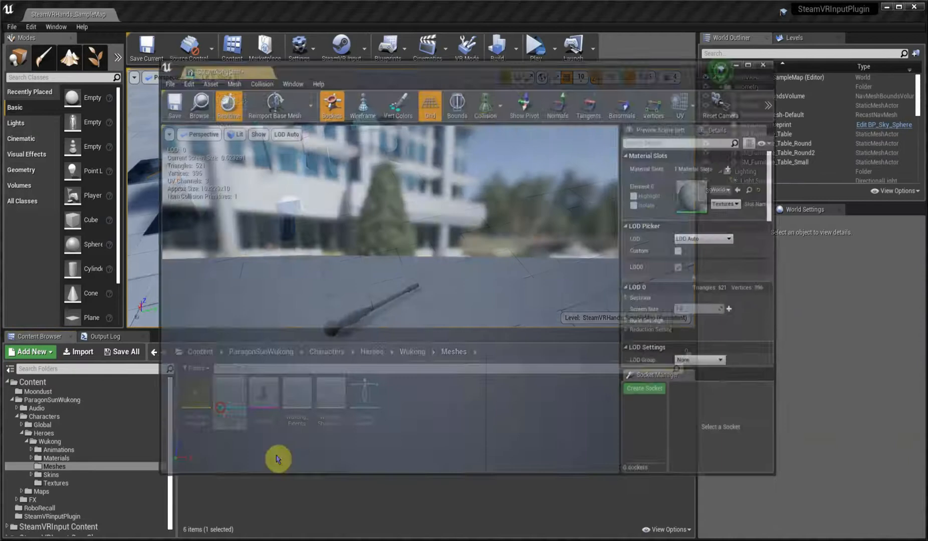
left_click(721, 189)
type("in")
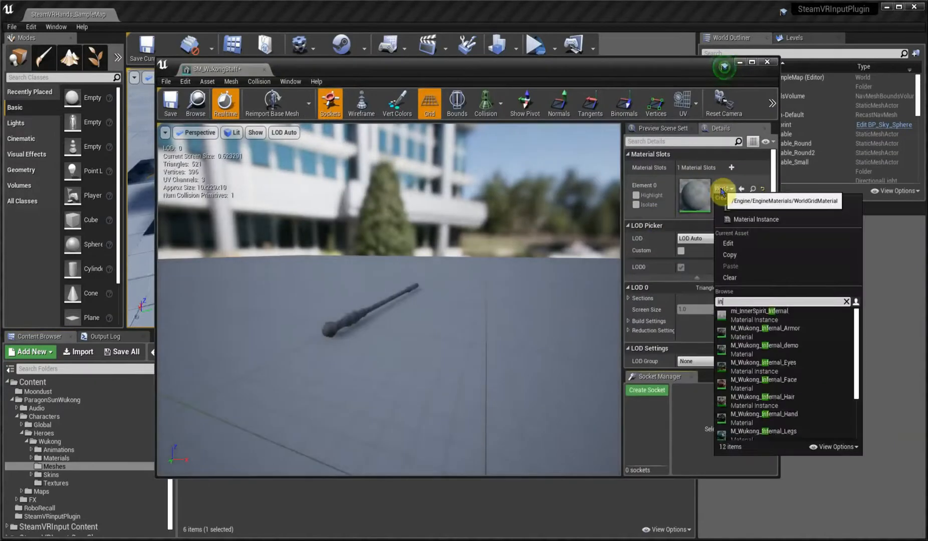
left_click(758, 331)
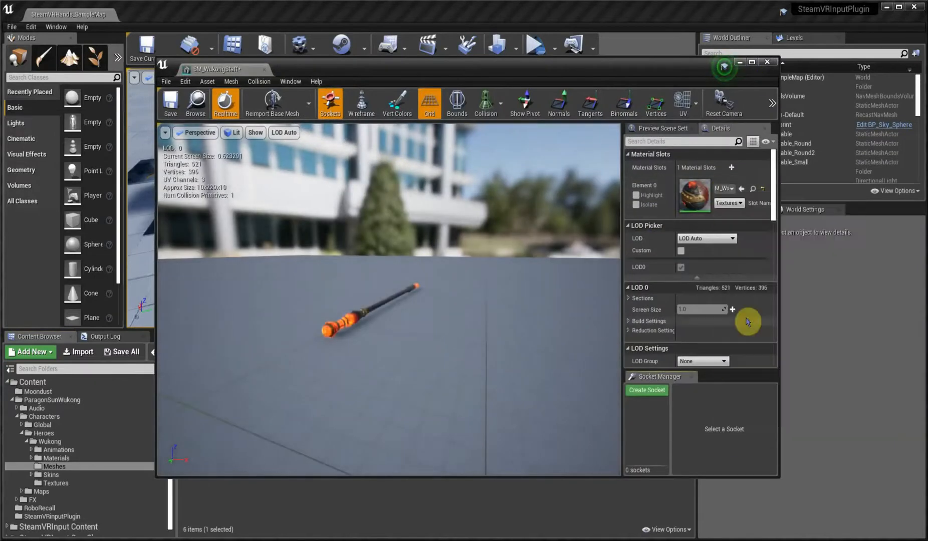
left_click_drag(194, 263, 305, 273)
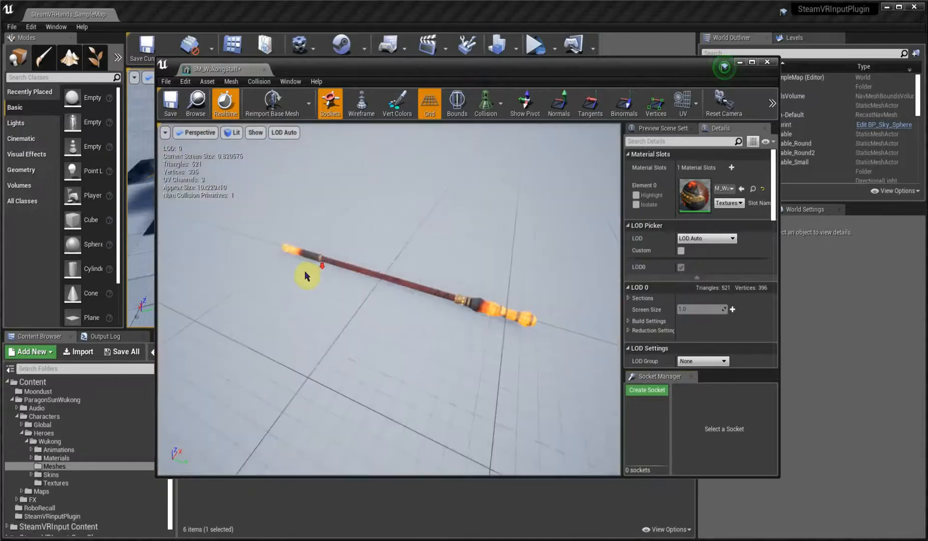
left_click_drag(383, 332, 337, 284)
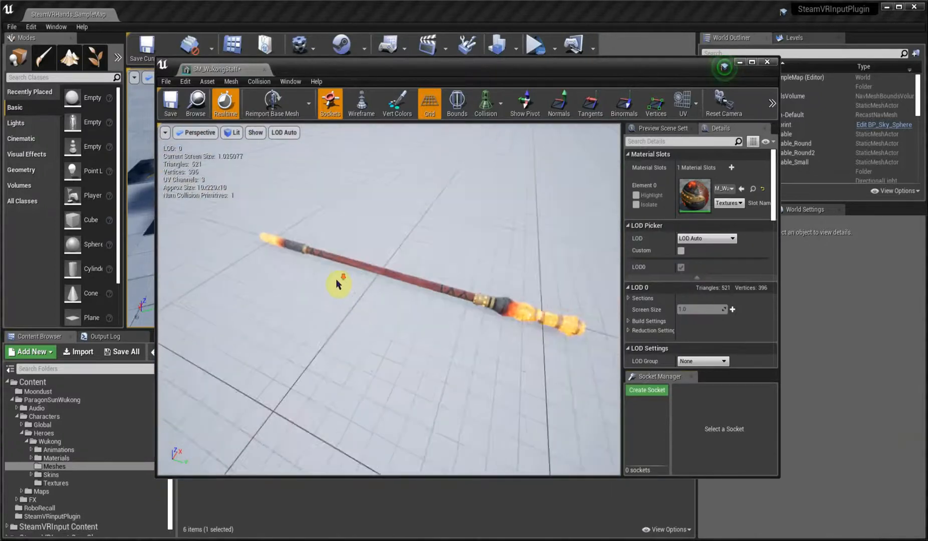
- Finish inspecting the textured staff, close its mesh editor, and save the current level
mouse_move(334, 321)
left_mouse_down()
mouse_move(449, 319)
mouse_move(388, 326)
mouse_move(351, 316)
left_mouse_up()
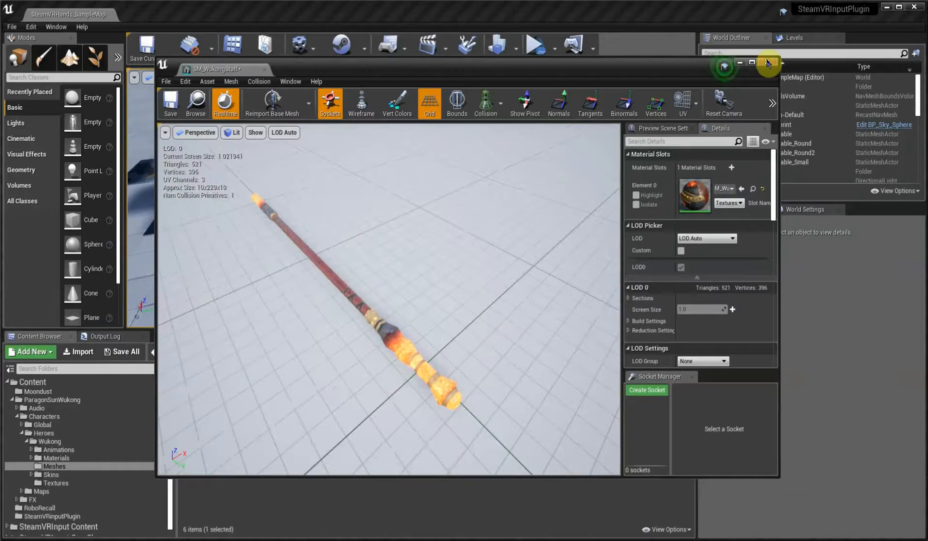
left_click(767, 63)
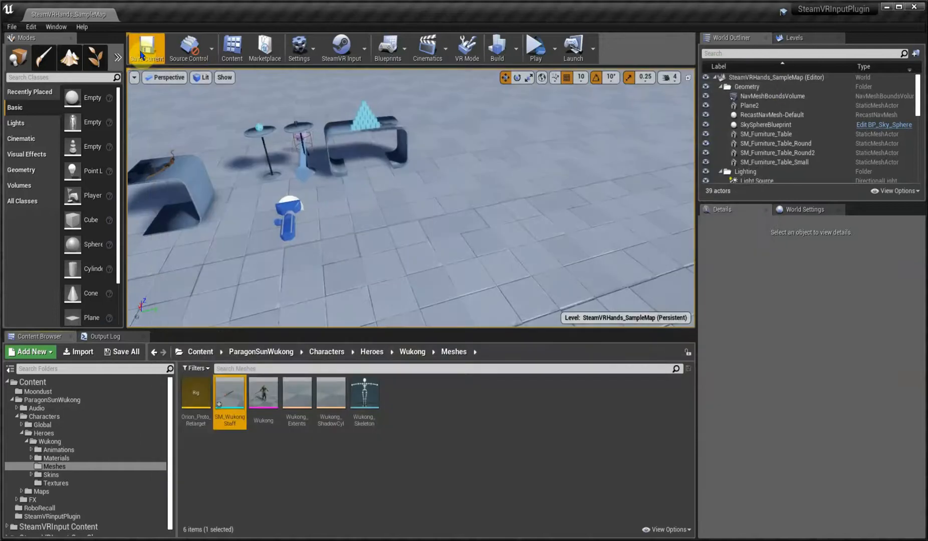
left_click(140, 55)
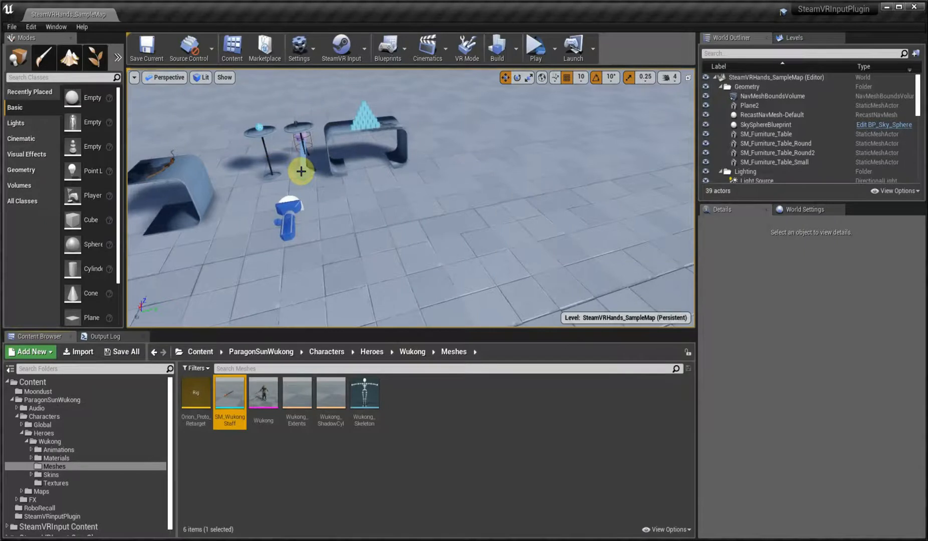
- Create a Blueprint Interface named BPI_ParagonAbility in the SteamVRinputPlugin content folder
left_click(55, 382)
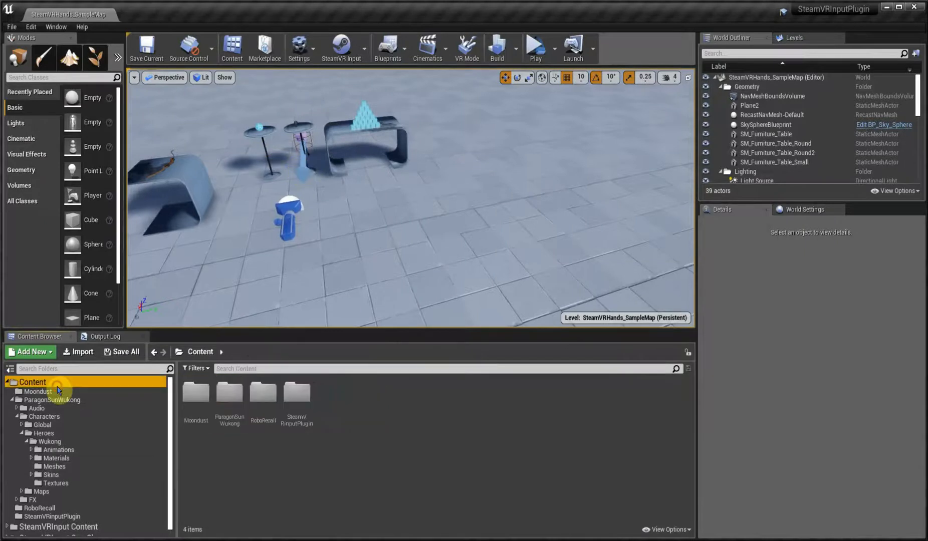
double_click(300, 420)
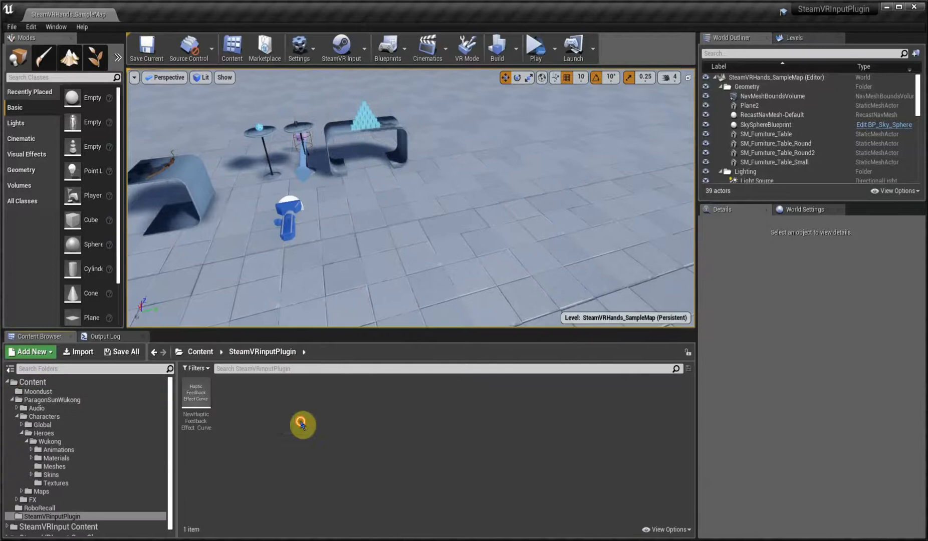
left_click(48, 354)
mouse_move(85, 431)
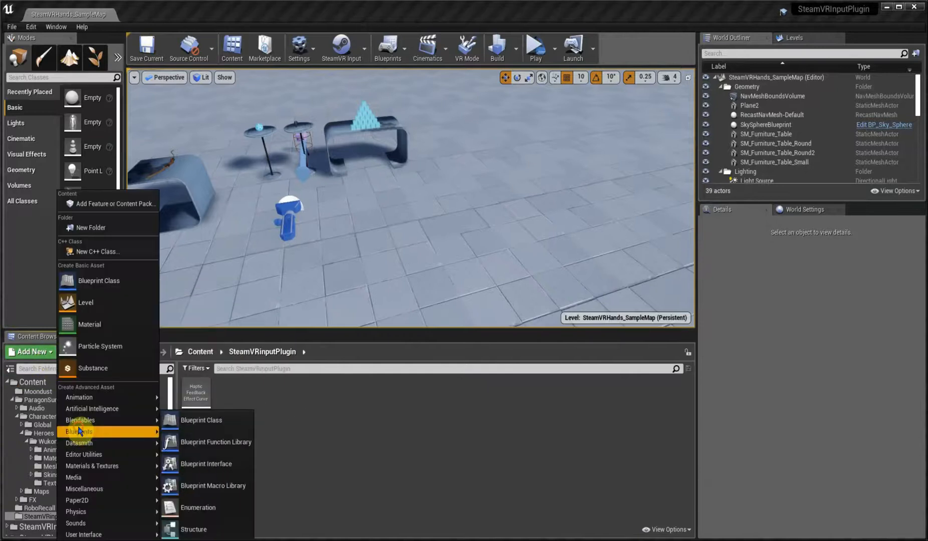
left_click(208, 479)
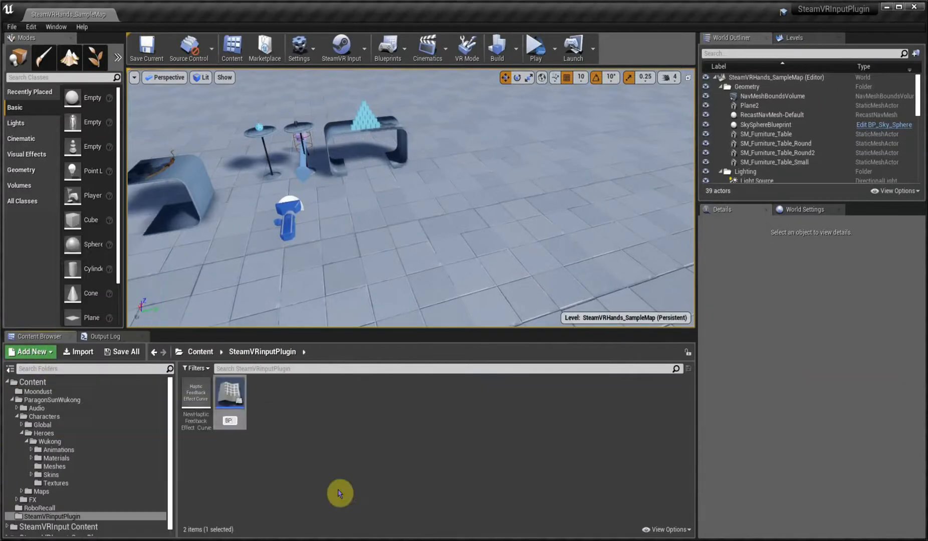
type("BPI_ParagonAbility")
key("Return")
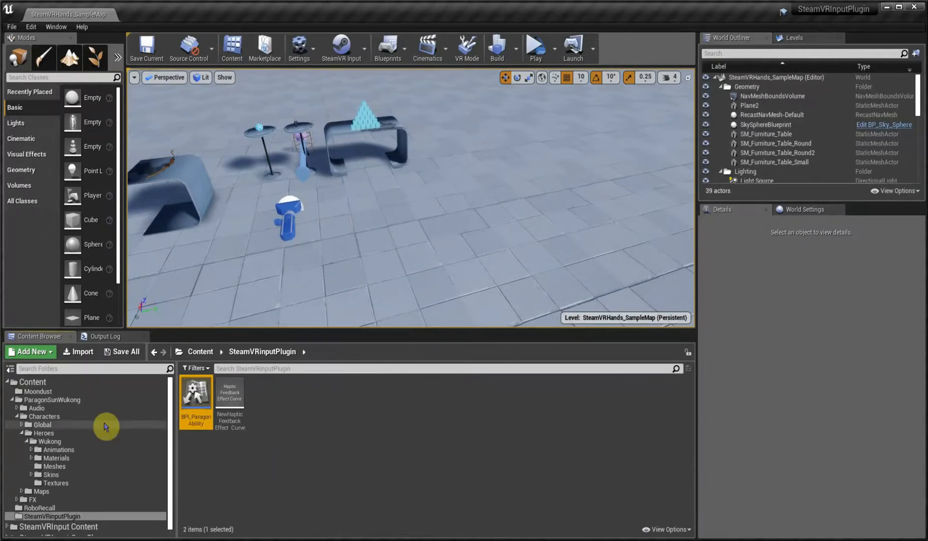
- Place SM_WukongStaff from the Wukong Meshes folder into the level and move it beside the tables to X 280, Y -330, Z 310
scroll(105, 427, "down", 1)
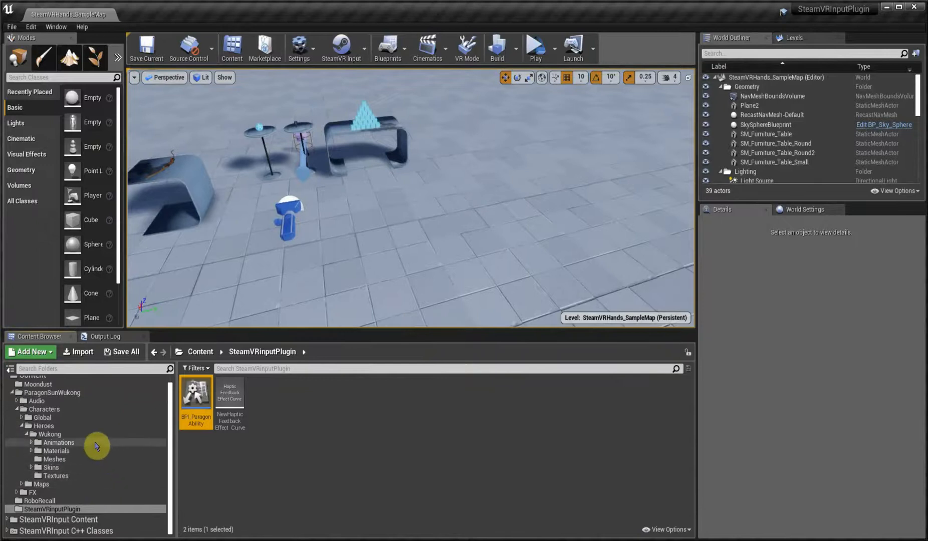
left_click(54, 459)
left_click_drag(230, 396, 386, 251)
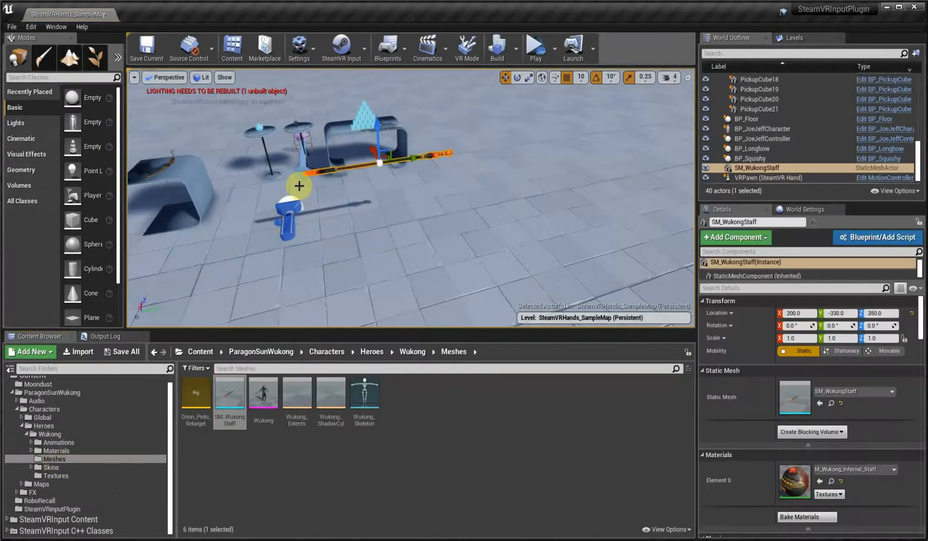
left_click_drag(310, 208, 431, 215, "alt")
left_click_drag(379, 138, 382, 164)
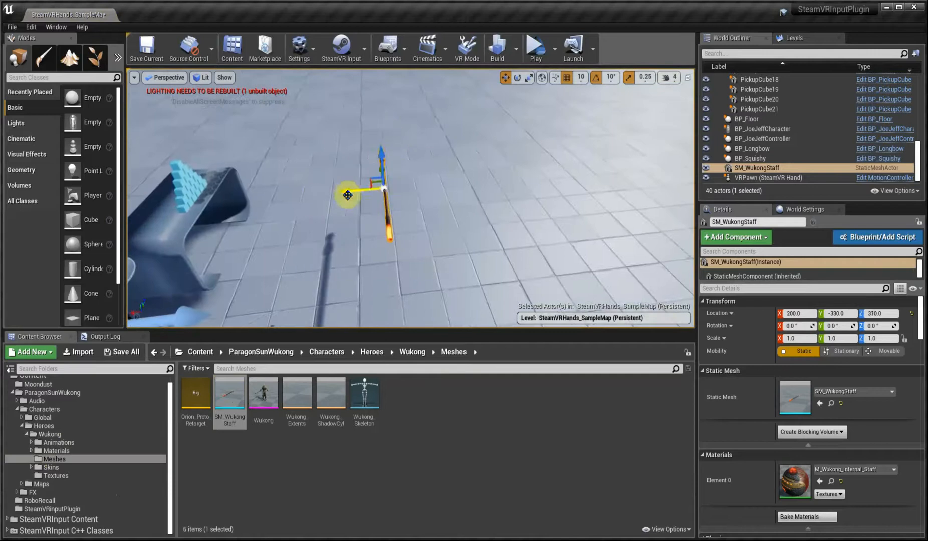
left_click_drag(348, 195, 298, 203)
left_click_drag(200, 308, 203, 255, "alt")
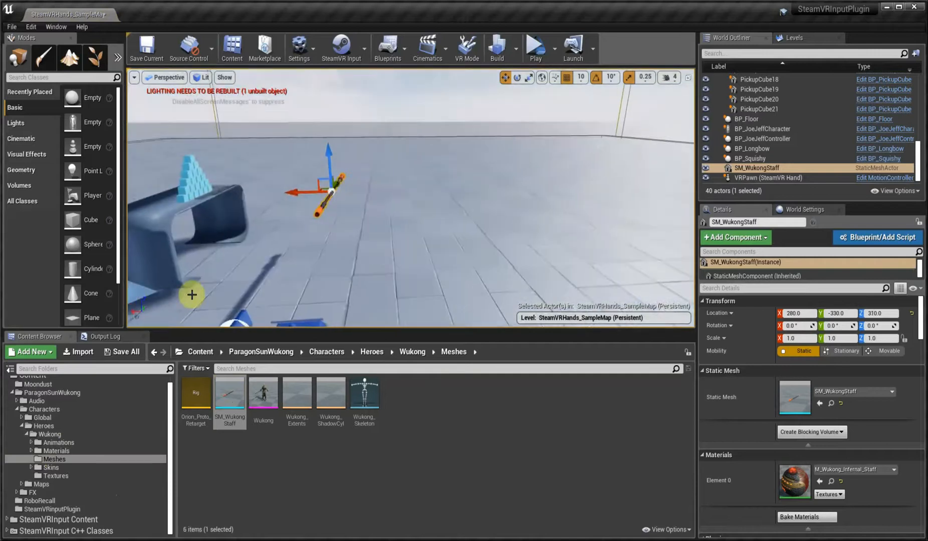
- Convert the placed staff into a blueprint named BP_WukongStaff in the SteamVRinputPlugin folder and dock its editor in the main window
left_click(876, 238)
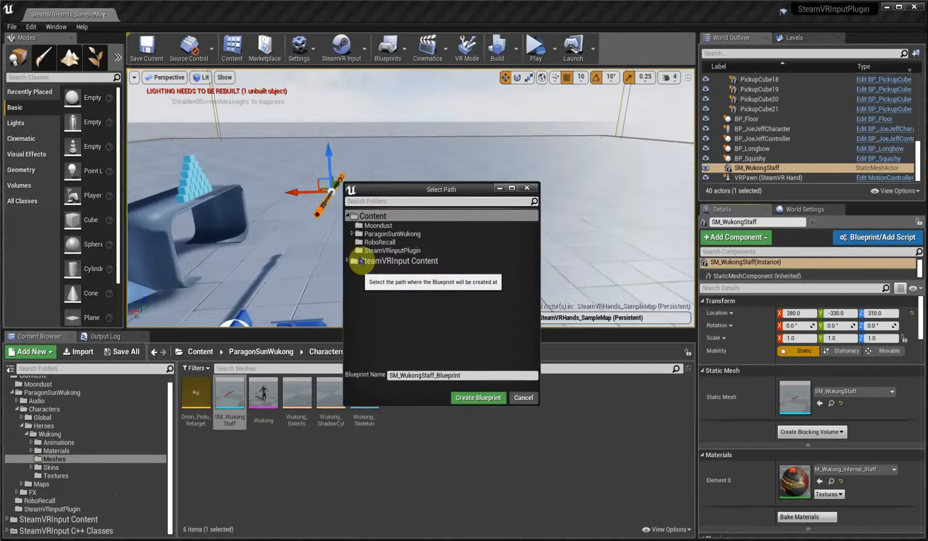
left_click(360, 251)
left_click(400, 377)
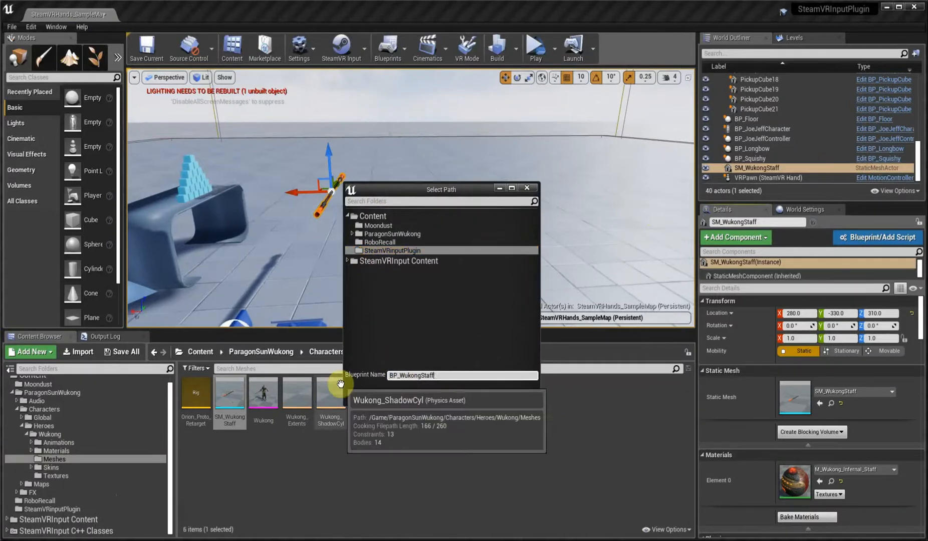
left_click(480, 399)
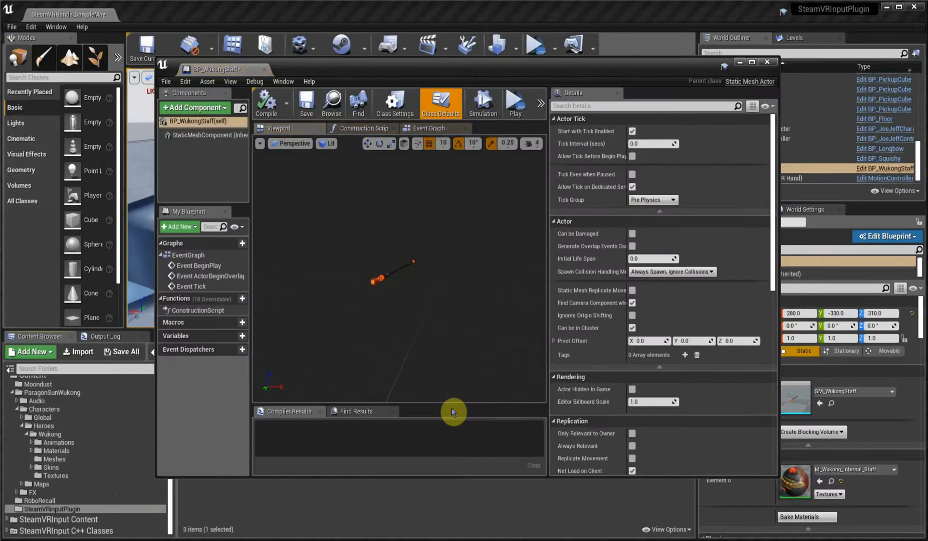
left_click_drag(220, 69, 145, 14)
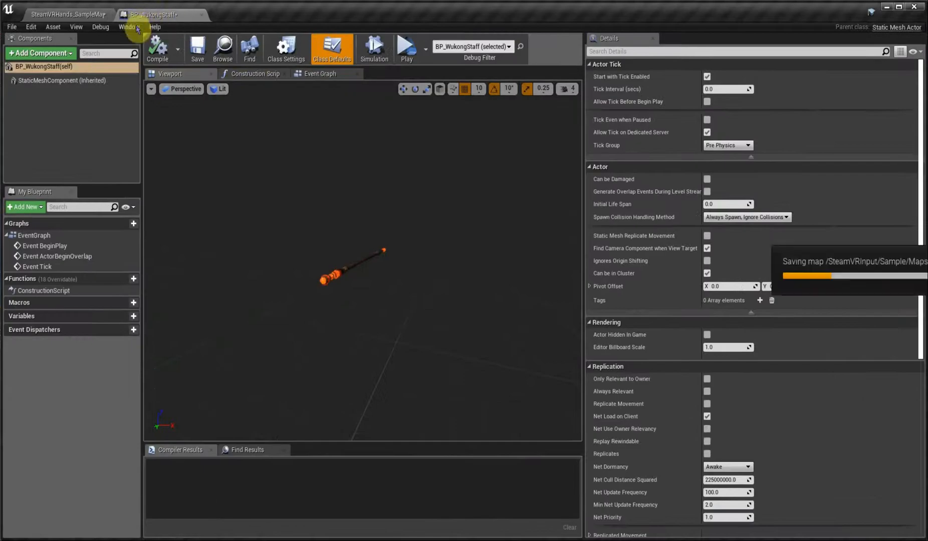
- Implement the BPI_ParagonAbility interface in BP_WukongStaff's class settings, and compile and save the blueprint
left_click(286, 48)
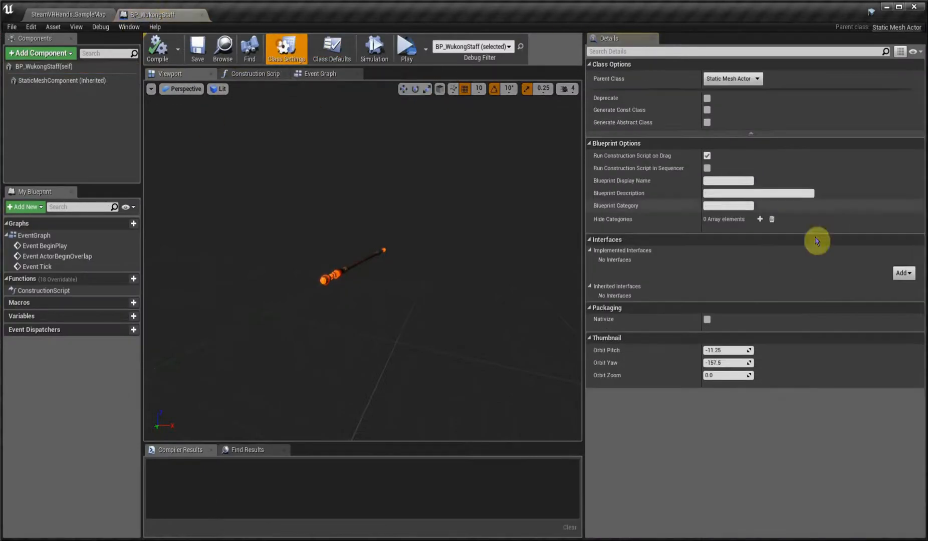
left_click(904, 273)
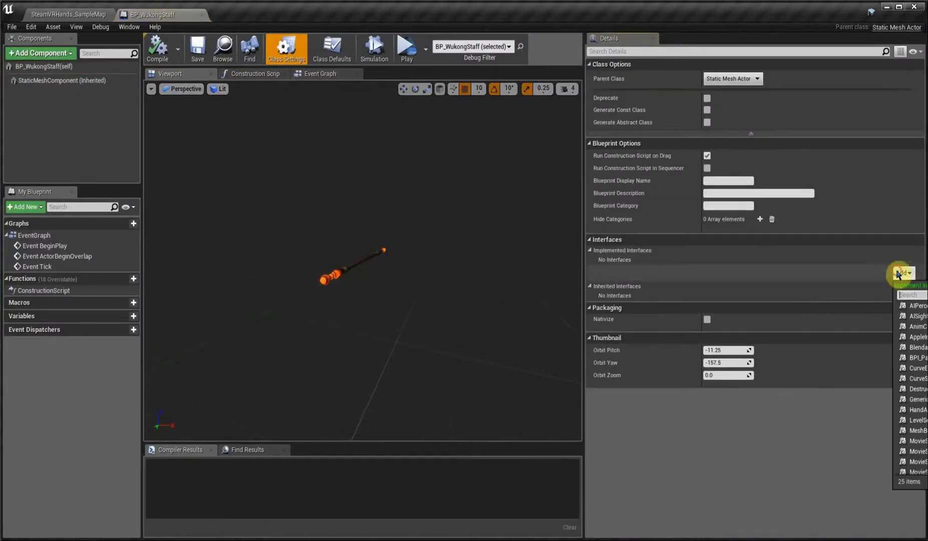
type("bp")
left_click(914, 307)
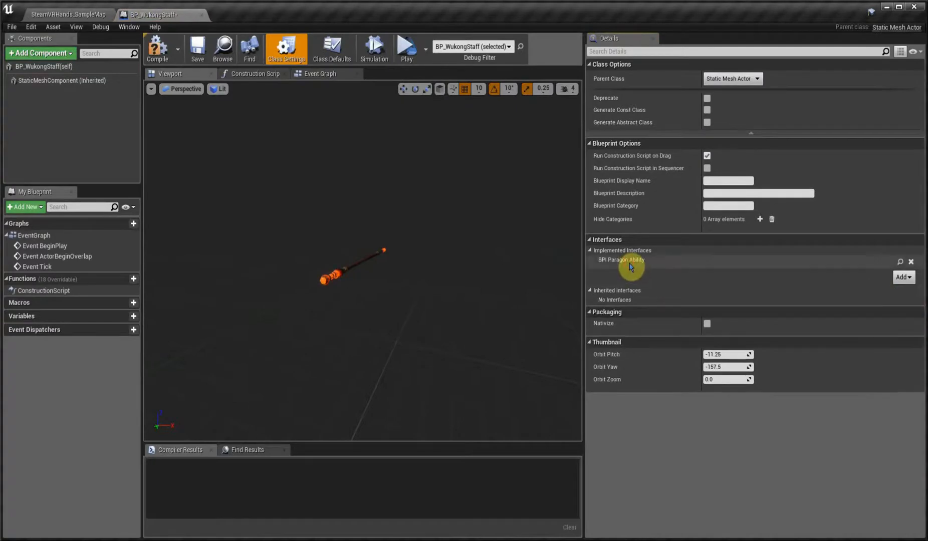
left_click(157, 44)
left_click(198, 49)
- Find BP_MotionController in SteamVRInput Content by searching for "bp_Motion" and open its Event Graph
left_click(72, 12)
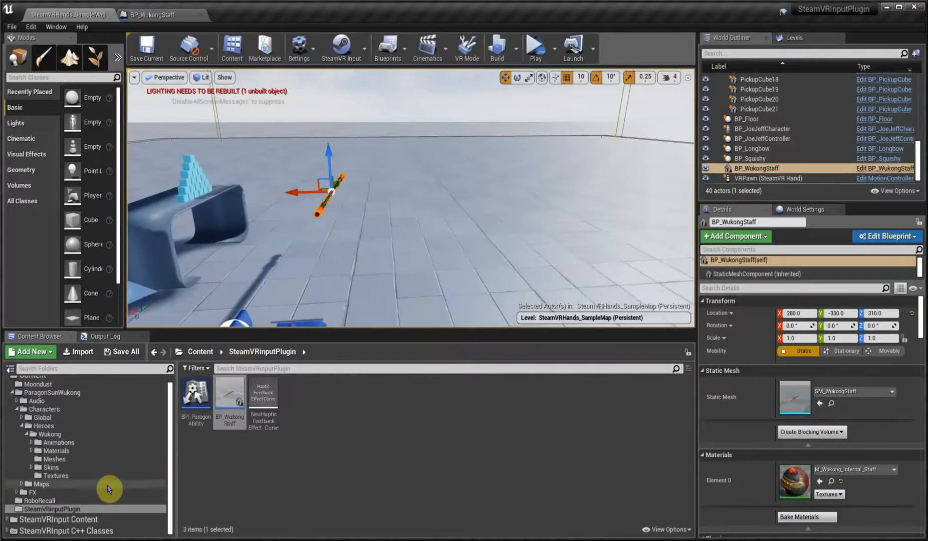
left_click(55, 519)
left_click(249, 369)
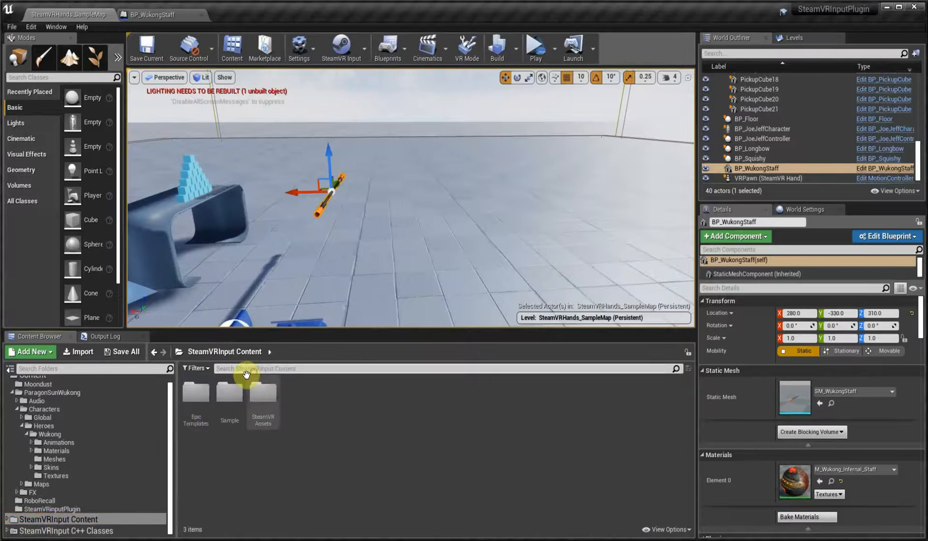
type("bo")
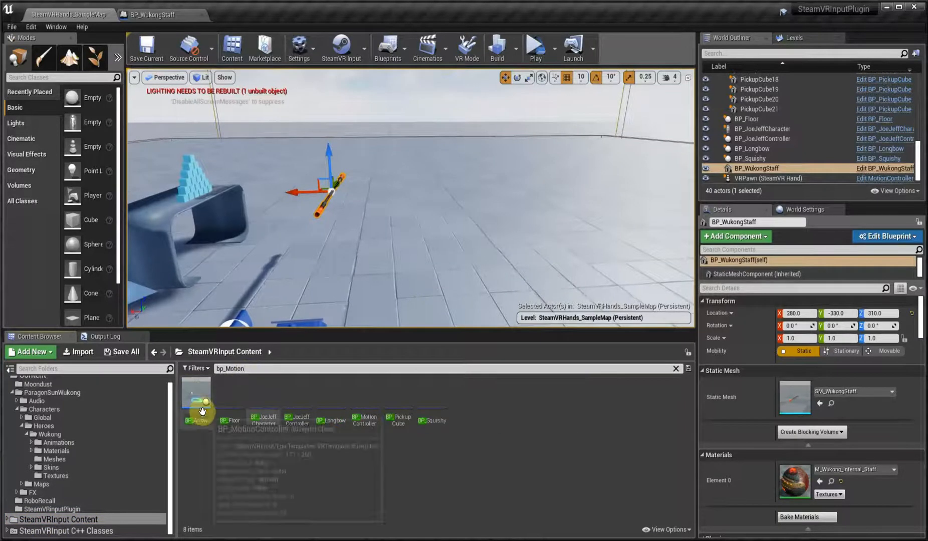
double_click(201, 403)
scroll(337, 308, "down", 3)
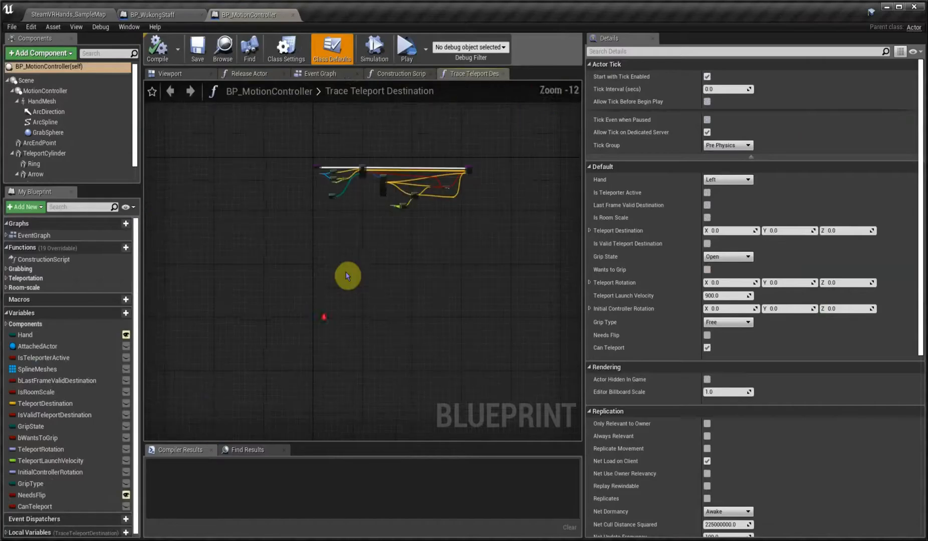
left_click(323, 74)
- Add the GripGrab input action event in an empty area of BP_MotionController's Event Graph
scroll(394, 387, "down", 7)
right_click_drag(278, 398, 255, 276)
right_click(259, 175)
type("grip grab")
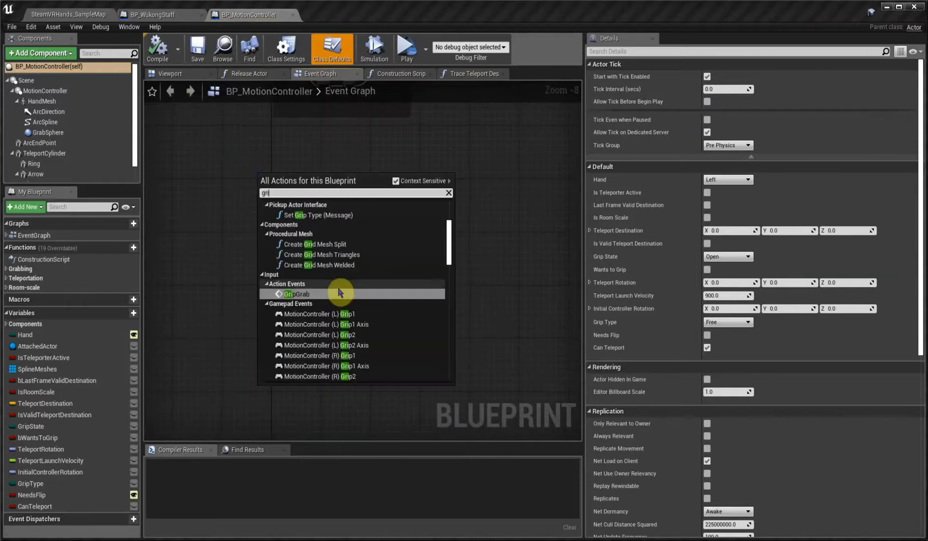
key("Return")
right_click_drag(324, 206, 327, 228)
scroll(304, 206, "up", 3)
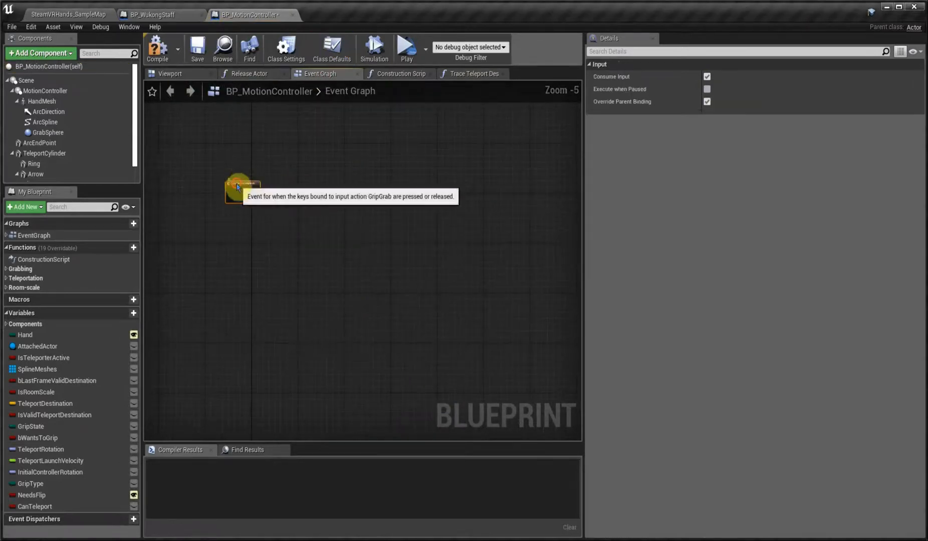
left_click_drag(241, 184, 268, 206)
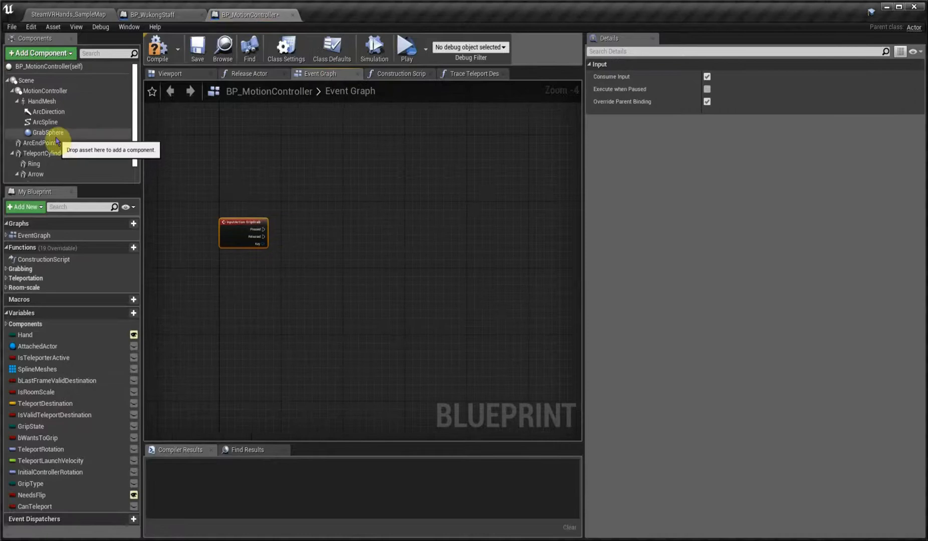
- Add a GrabSphere reference to the Event Graph, check the sphere around the hand, and create a Get Overlapping Actors node from the reference
left_click_drag(50, 133, 298, 280)
left_click(173, 74)
scroll(320, 262, "up", 6)
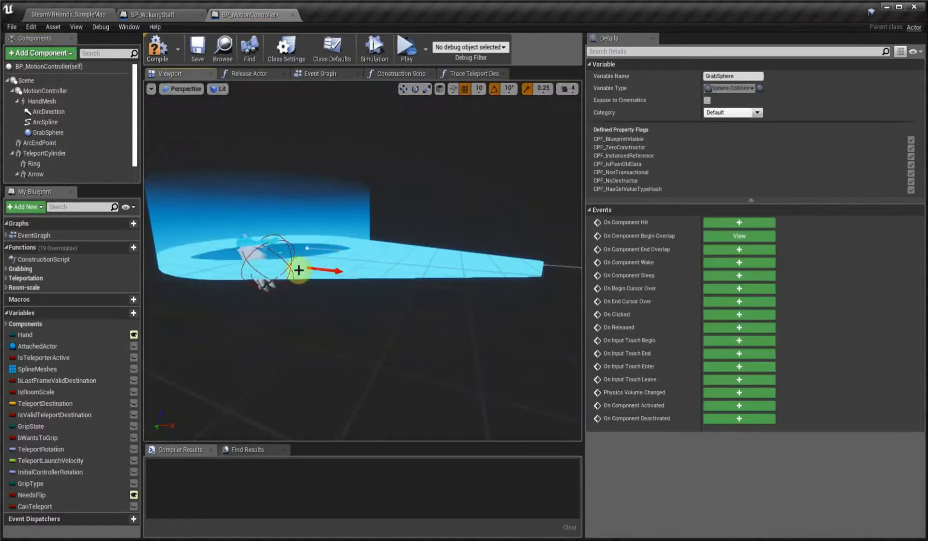
left_click(313, 75)
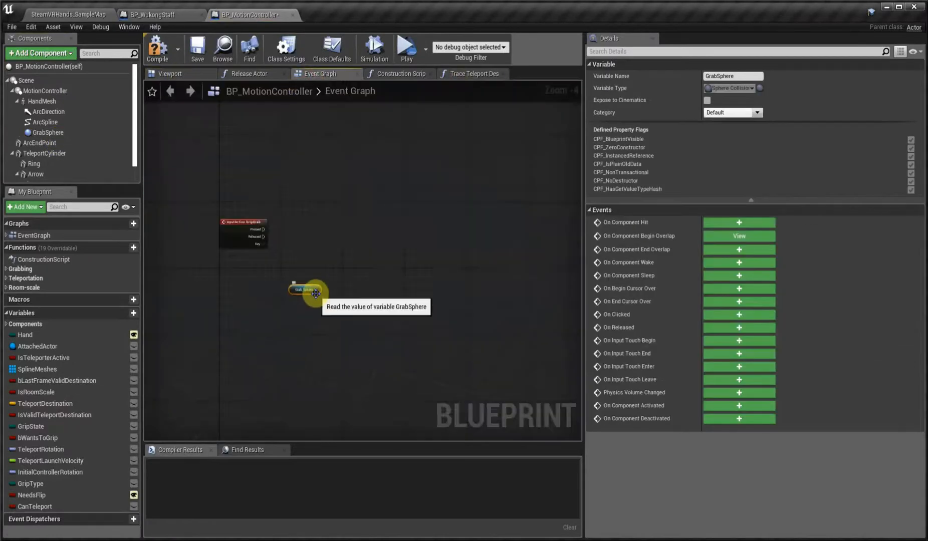
left_click_drag(315, 290, 333, 274)
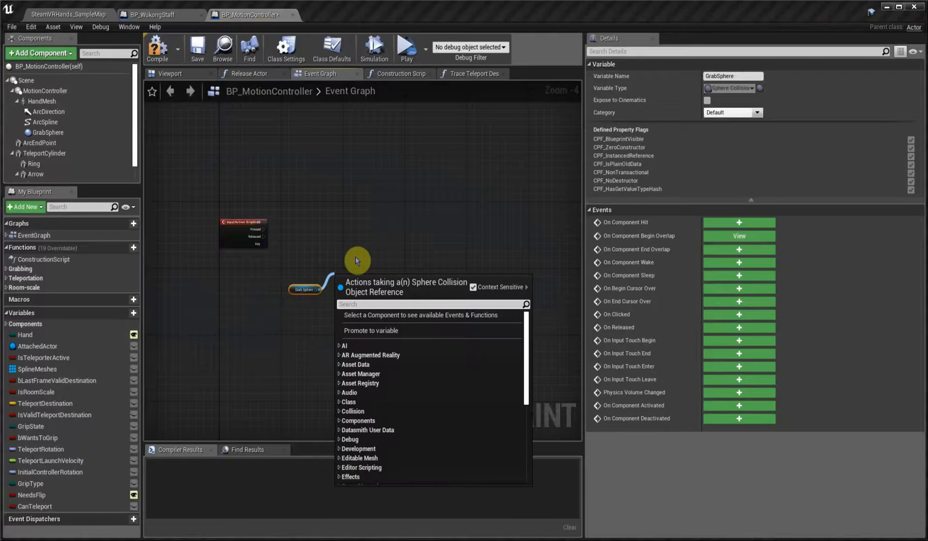
type("get overl")
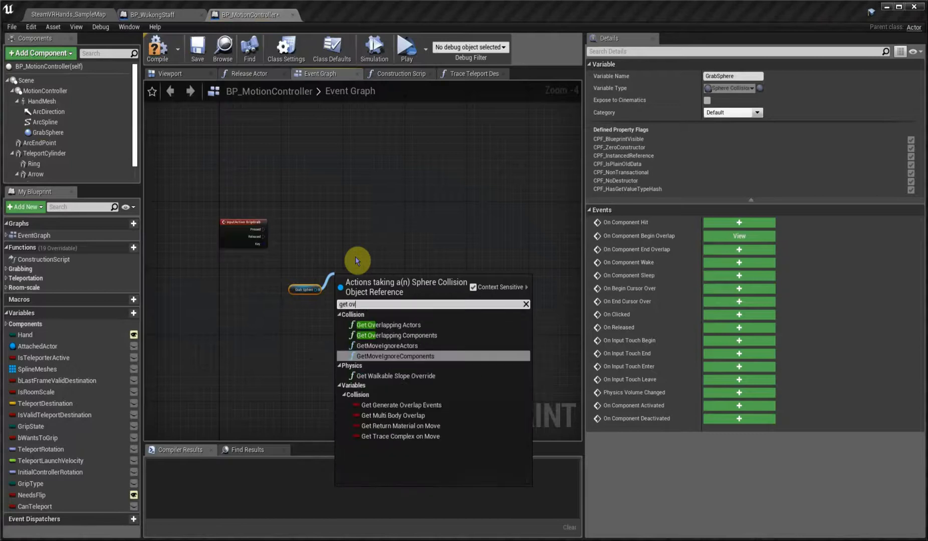
left_click(379, 325)
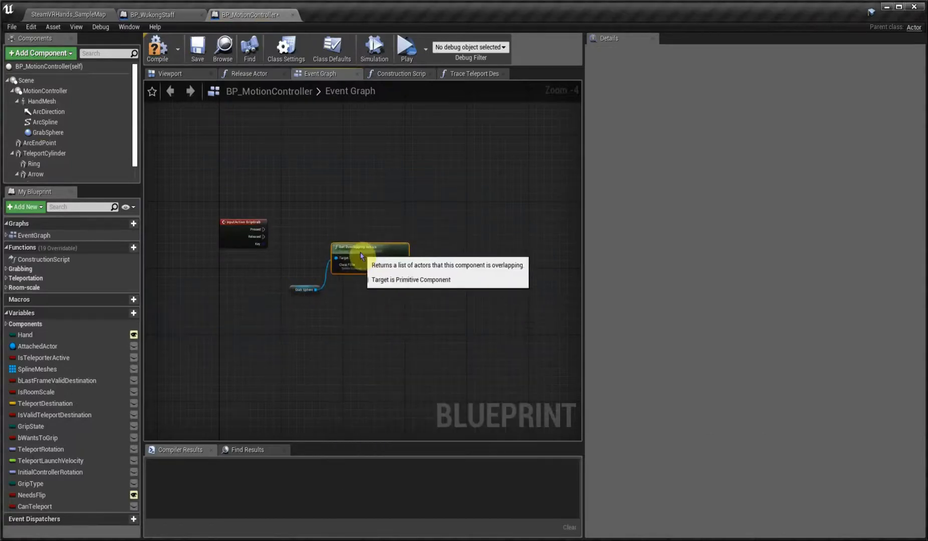
- Feed the overlapping actors into a For Each Loop With Break node and run it from GripGrab's Pressed output
left_click_drag(362, 262, 389, 234)
type("for")
left_click(452, 409)
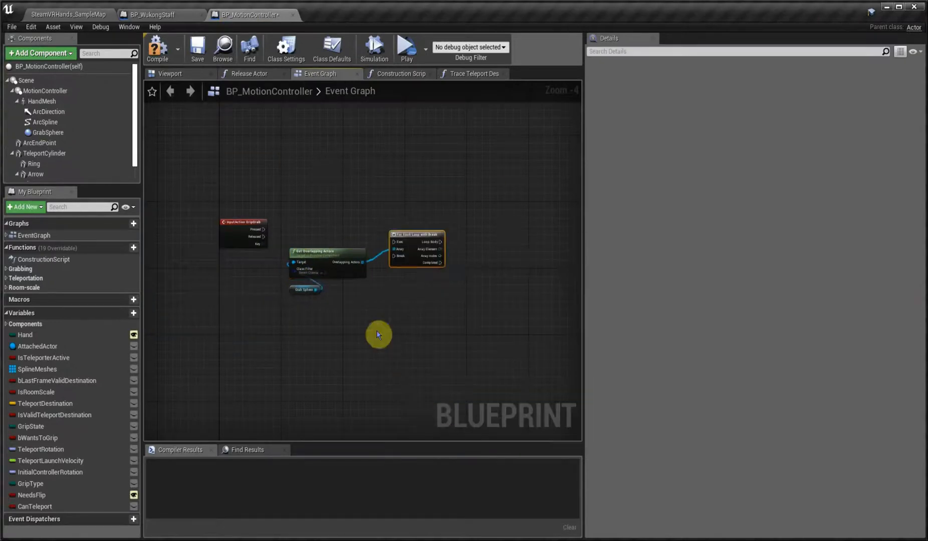
right_click_drag(380, 333, 310, 331)
left_click_drag(345, 245, 352, 234)
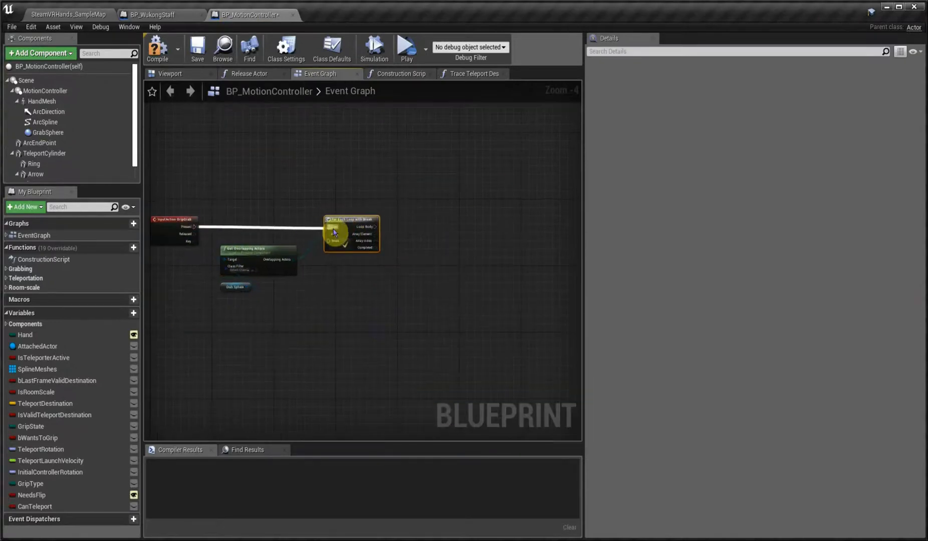
right_click_drag(331, 231, 302, 242)
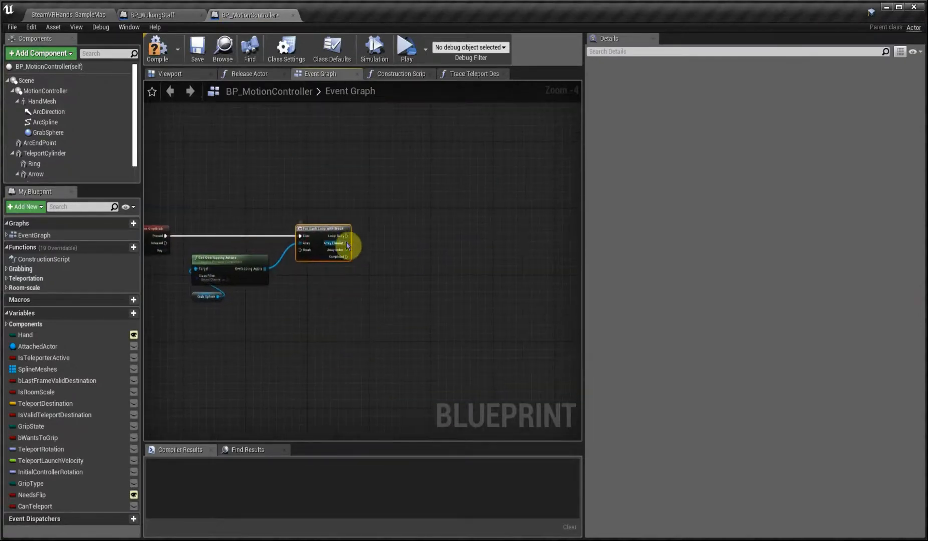
- Check the loop's Array Element with a Does Implement Interface node set to the BPI_ParagonAbility interface
left_click_drag(347, 246, 375, 257)
type("implement")
key("Return")
left_click(392, 273)
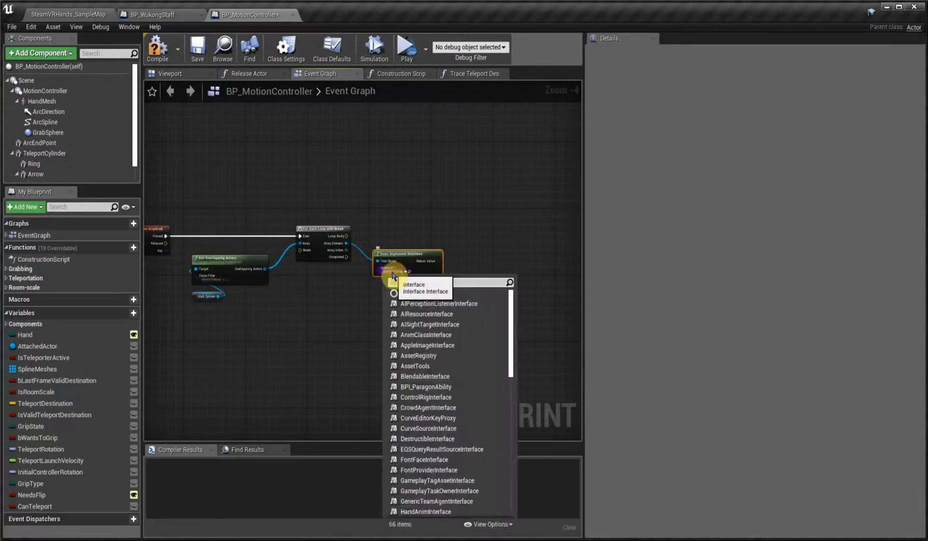
type("bpi")
left_click(434, 304)
- Add a Branch driven by the interface check's return value, run it from the loop's Loop Body, and compile the blueprint
left_click_drag(435, 263, 466, 246)
type("branch")
key("Return")
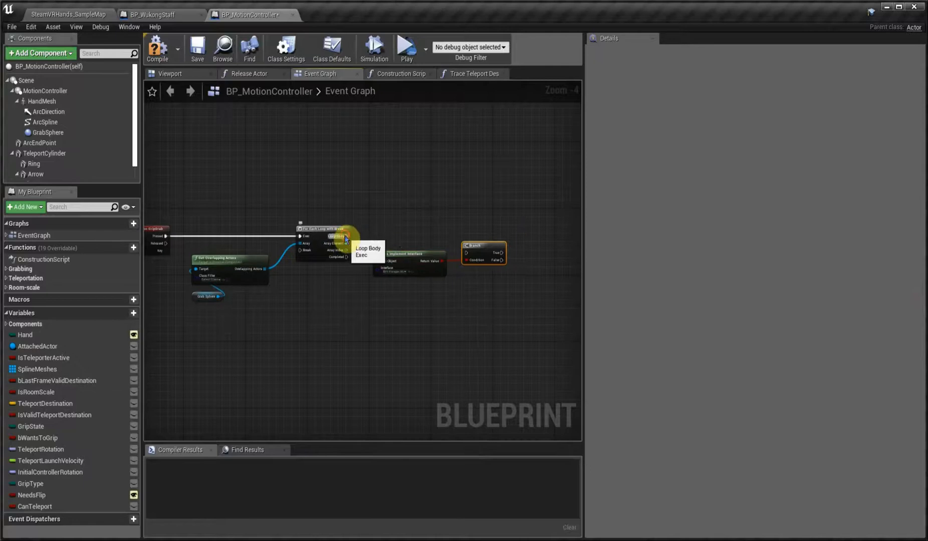
left_click_drag(345, 236, 481, 229)
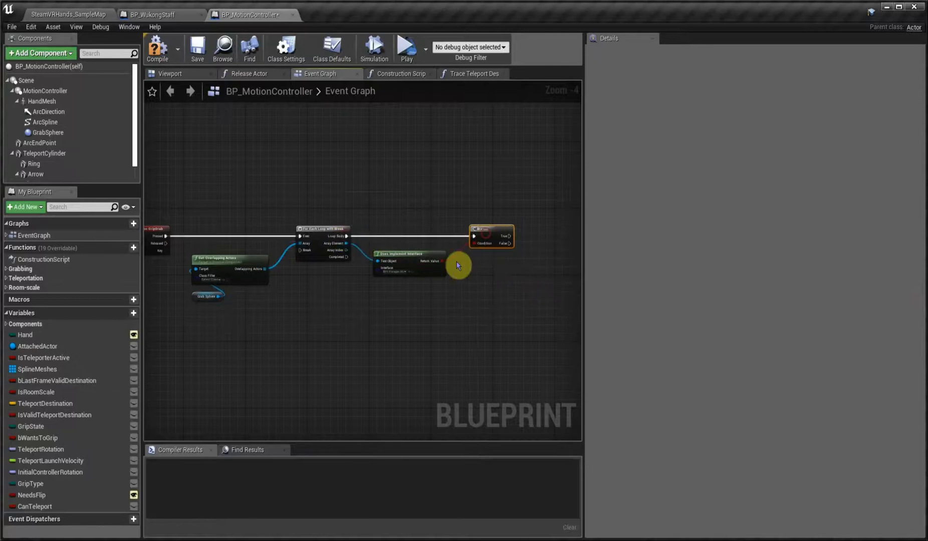
right_click_drag(457, 265, 226, 282)
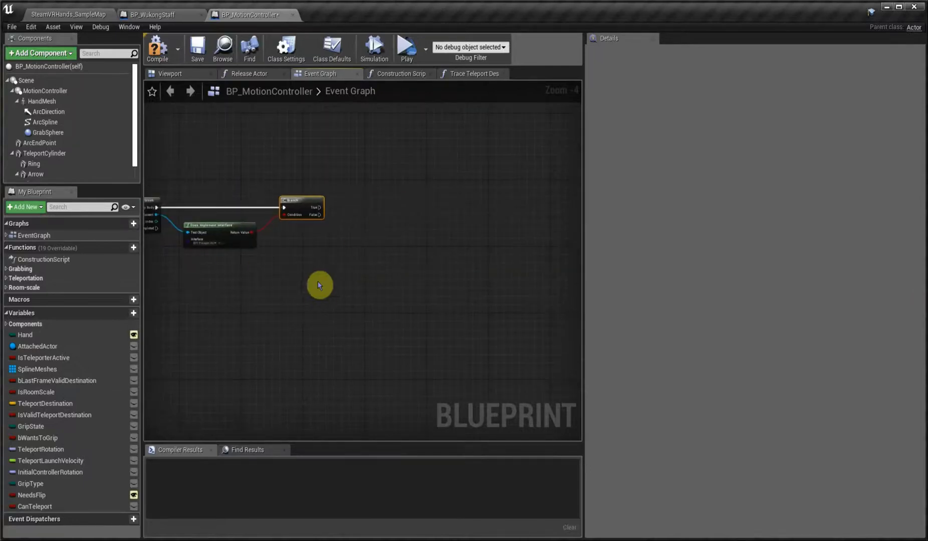
left_click(157, 48)
- Add an AttachToComponent node for the Array Element on the Branch's True output, with HandMesh as its parent
left_click_drag(157, 215, 412, 201)
type("attach to")
left_click(450, 372)
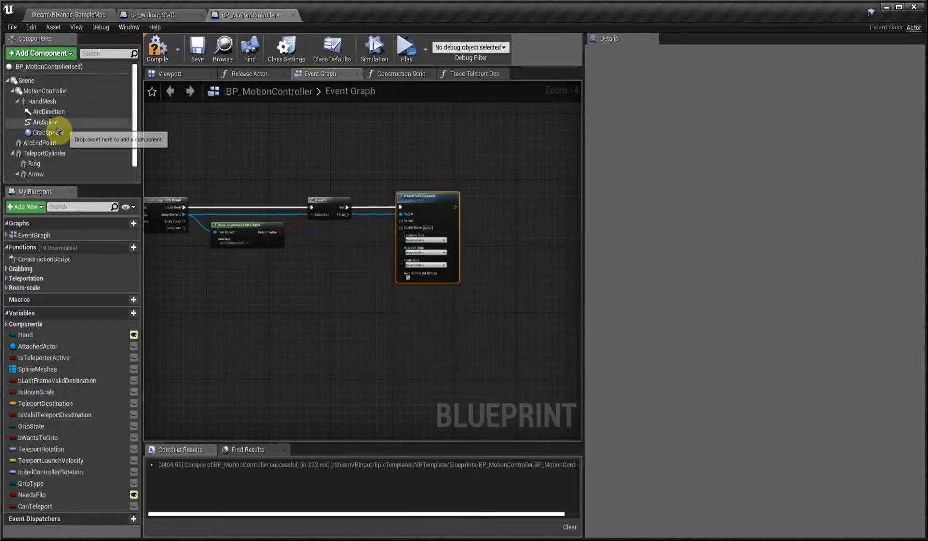
left_click_drag(42, 101, 401, 222)
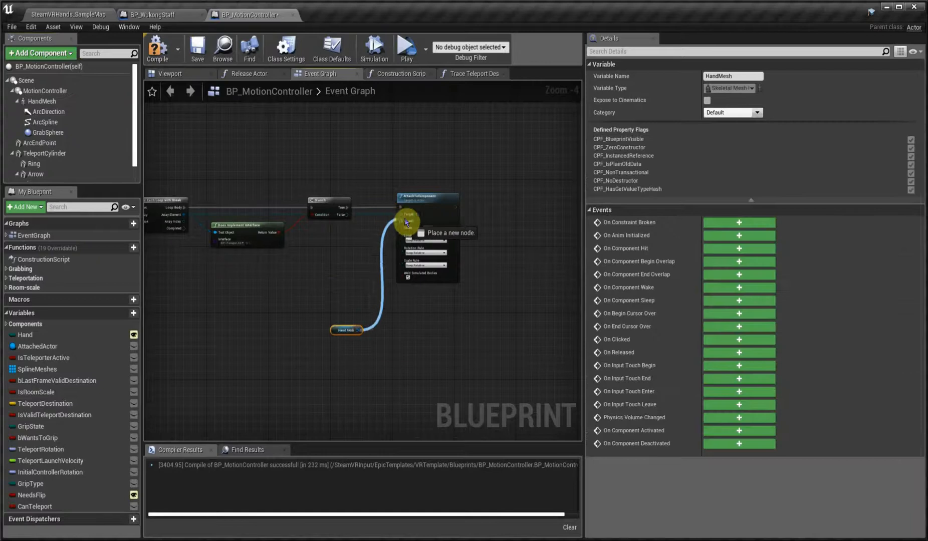
left_click_drag(342, 333, 402, 292)
- Set AttachToComponent's Location Rule to Snap to Target and its Rotation and Scale Rules to Keep World, and compile
scroll(470, 221, "up", 4)
right_click_drag(470, 222, 403, 174)
left_click(306, 217)
left_click(292, 240)
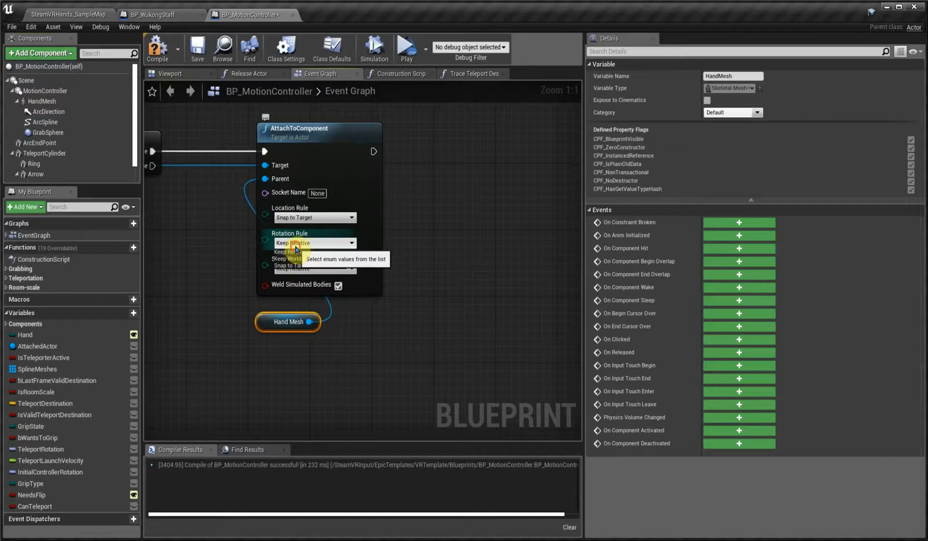
left_click(289, 258)
left_click(305, 269)
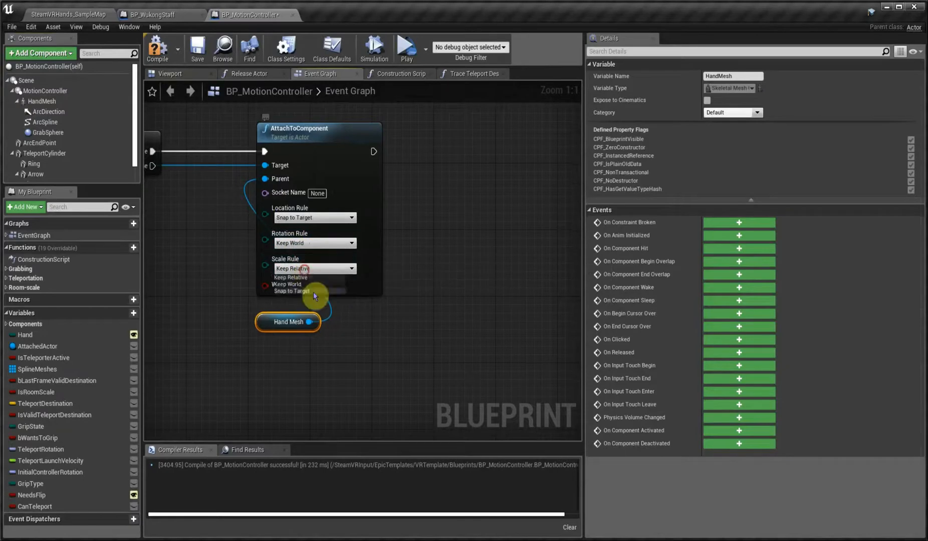
left_click(291, 280)
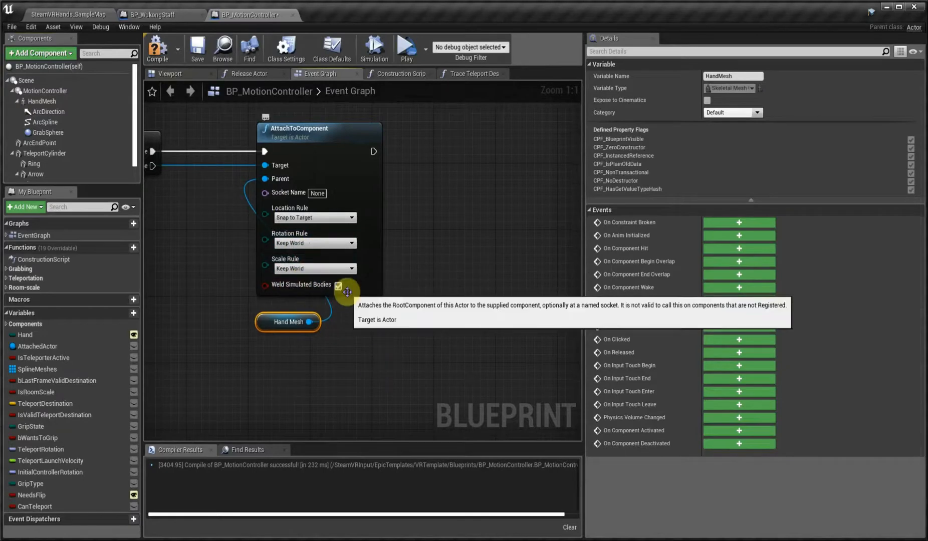
left_click(157, 47)
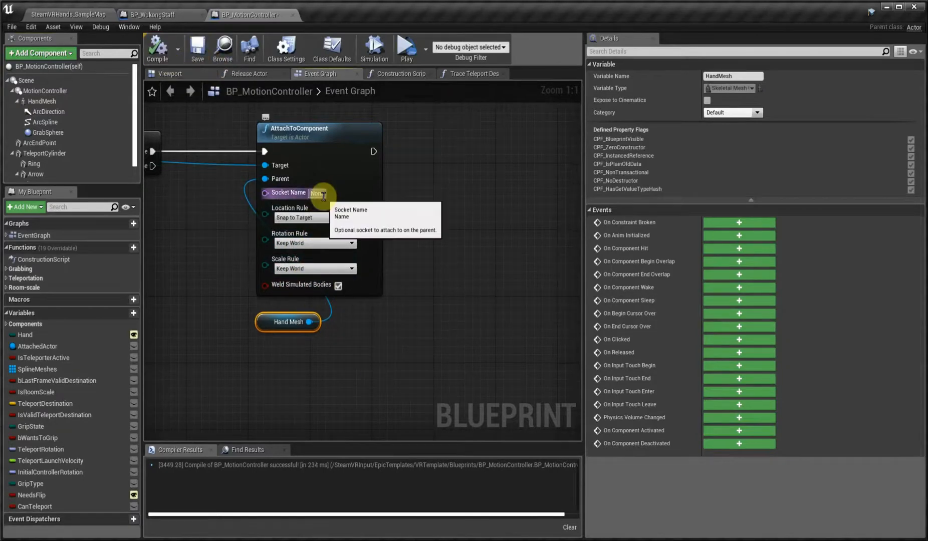
- Open the SKM_RoboSkeleton_R hand mesh from the Moondust folder and switch to its skeleton
left_click(75, 14)
scroll(75, 426, "up", 1)
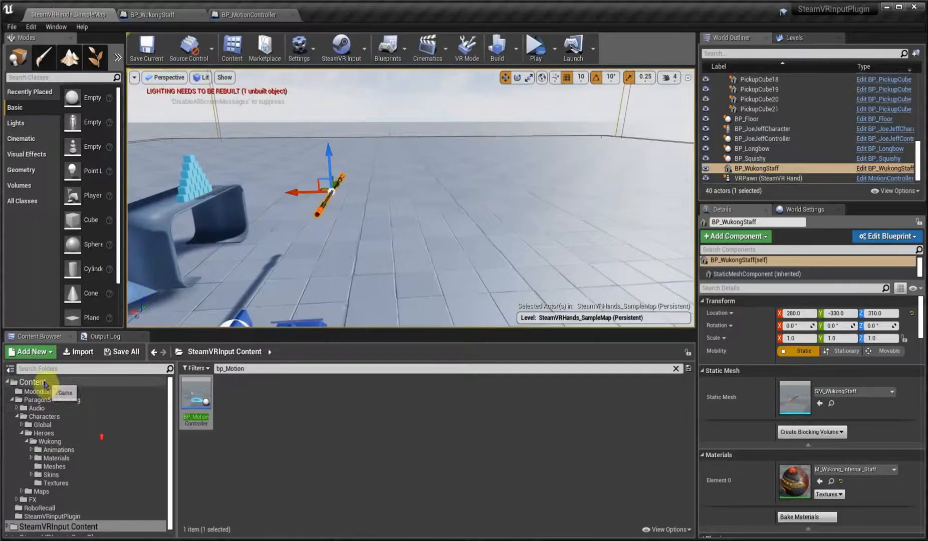
left_click(35, 393)
left_click(676, 369)
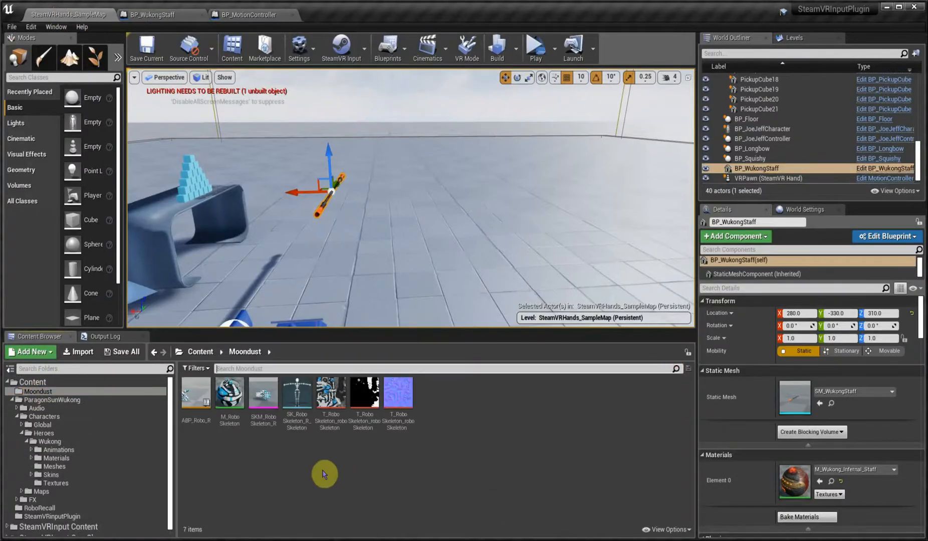
double_click(267, 399)
left_click(791, 48)
left_click_drag(400, 321, 431, 280)
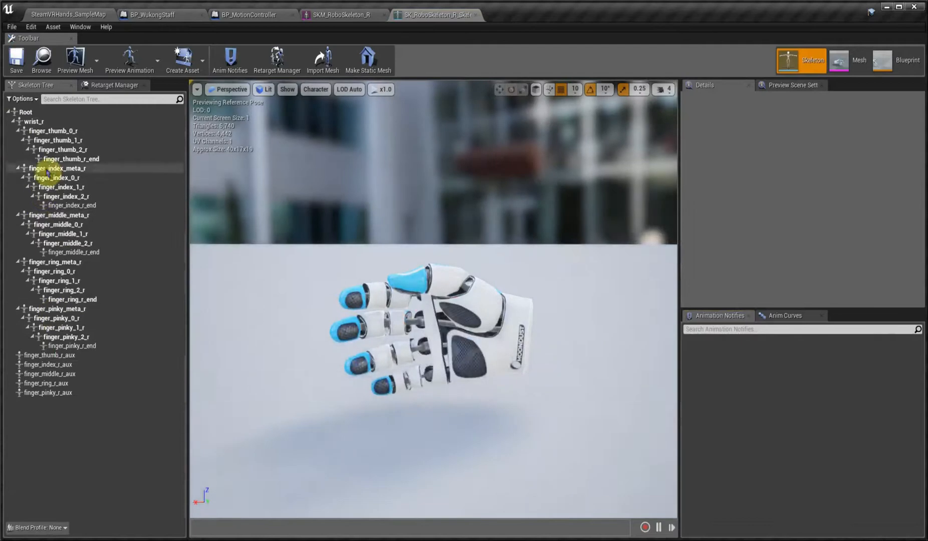
- Add a socket to the wrist_r bone and name it Paragon
left_click(35, 121)
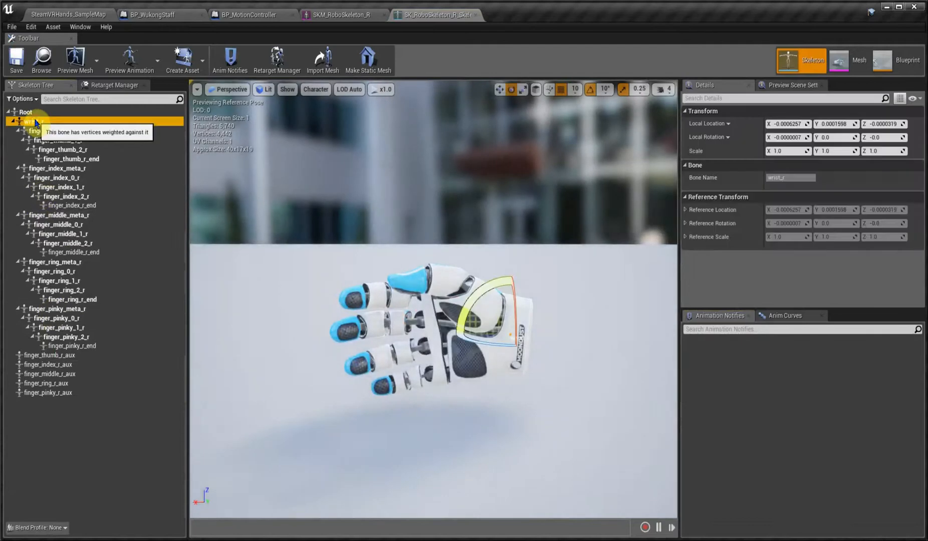
right_click(35, 121)
left_click(98, 165)
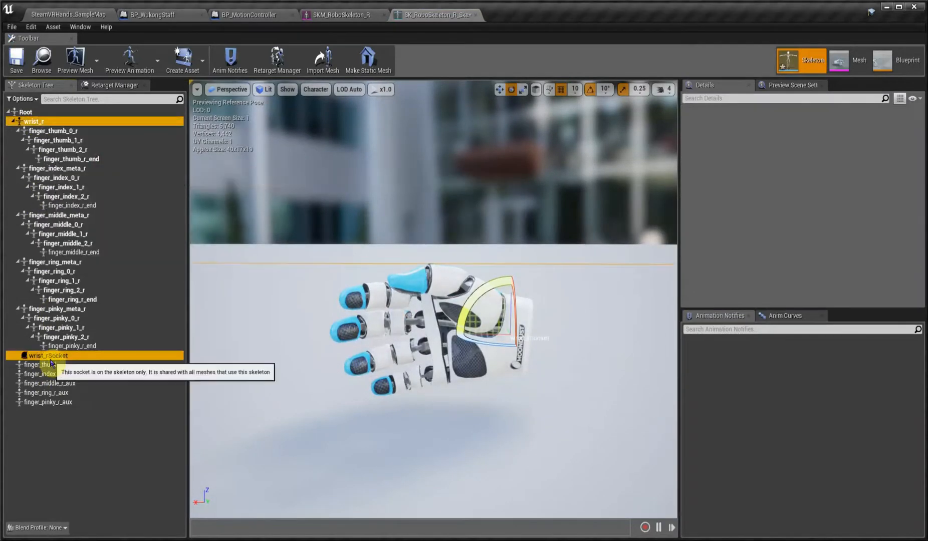
left_click(60, 355)
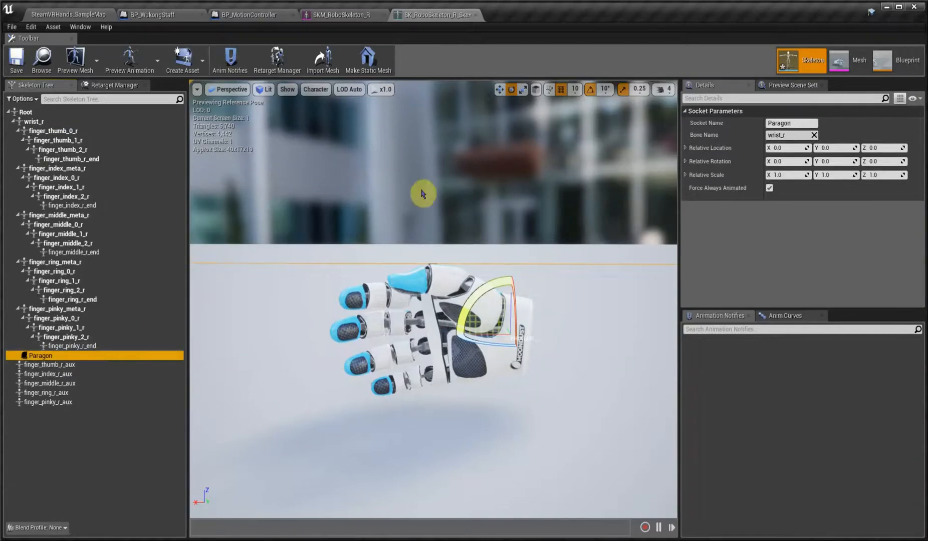
- Move the Paragon socket into the palm at about X 0.067, Y -0.005, and save the skeleton
key("w")
left_click_drag(510, 335, 386, 421)
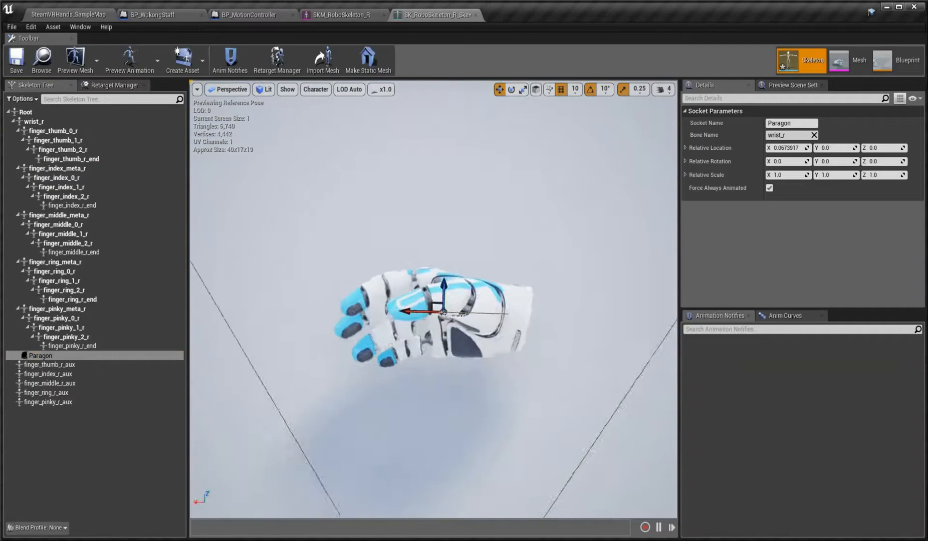
mouse_move(341, 390)
left_mouse_down("alt")
mouse_move(396, 421)
mouse_move(340, 390)
left_mouse_up("alt")
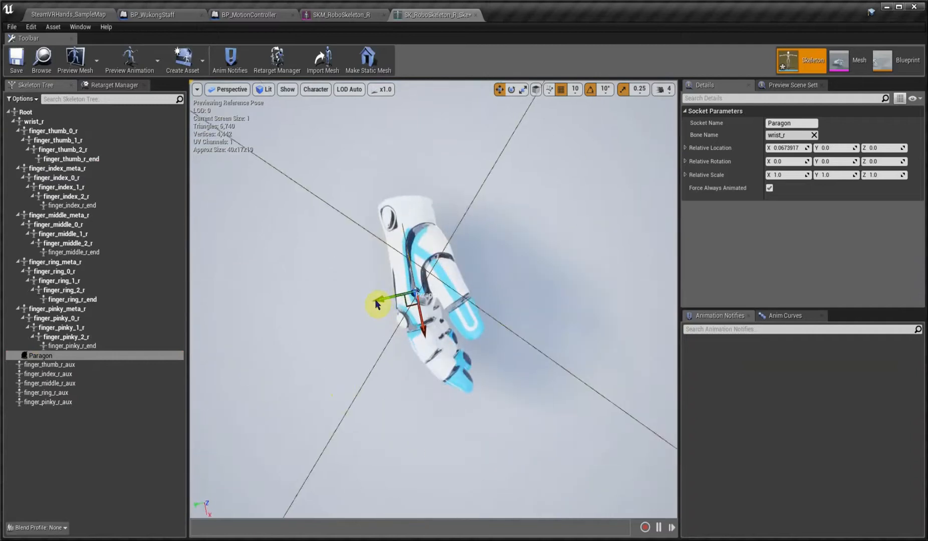
left_click_drag(377, 304, 379, 299)
left_click_drag(336, 213, 200, 100, "alt")
left_click(27, 71)
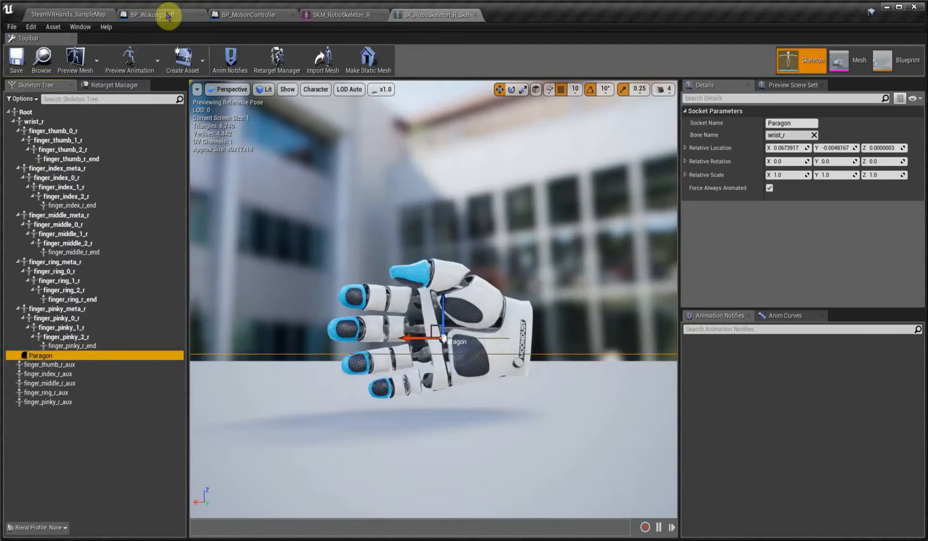
- Set AttachToComponent's Socket Name to Paragon in BP_MotionController and compile
left_click(248, 15)
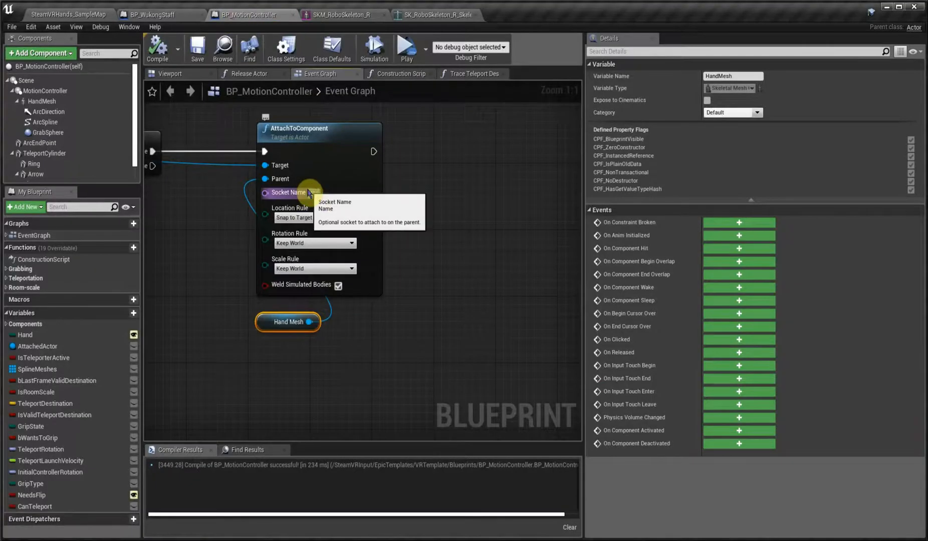
left_click(448, 240)
left_click(157, 50)
- Create a variable named ParagonActor of type Actor object reference in BP_MotionController and compile
scroll(199, 265, "down", 2)
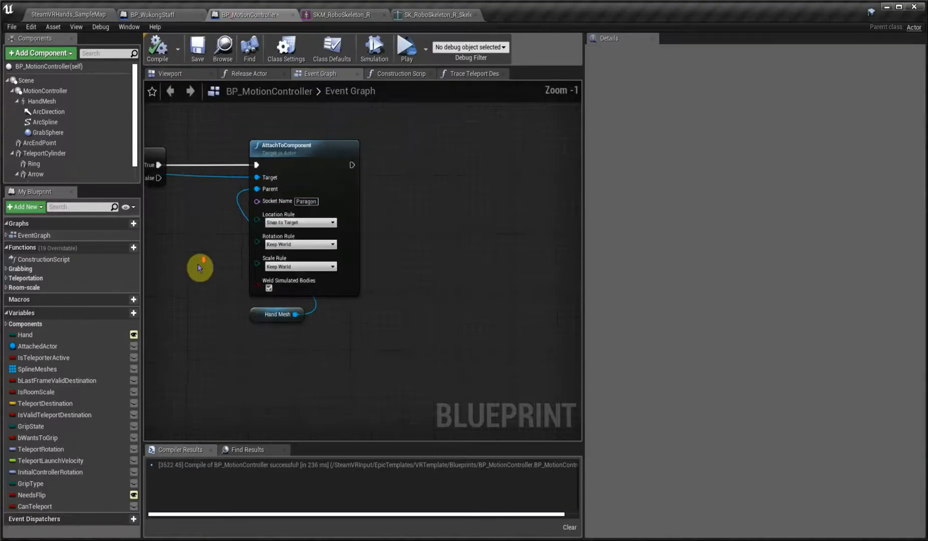
right_click_drag(219, 336, 262, 342)
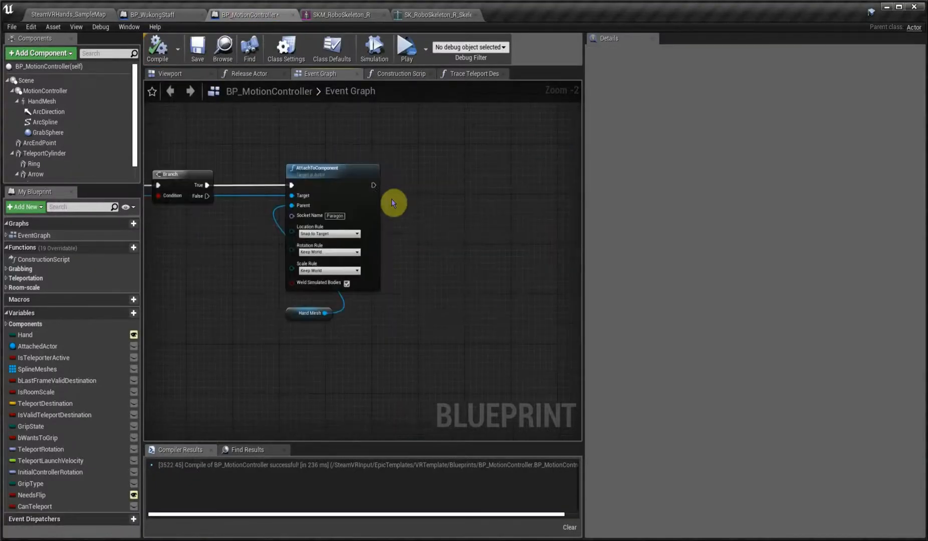
left_click(124, 312)
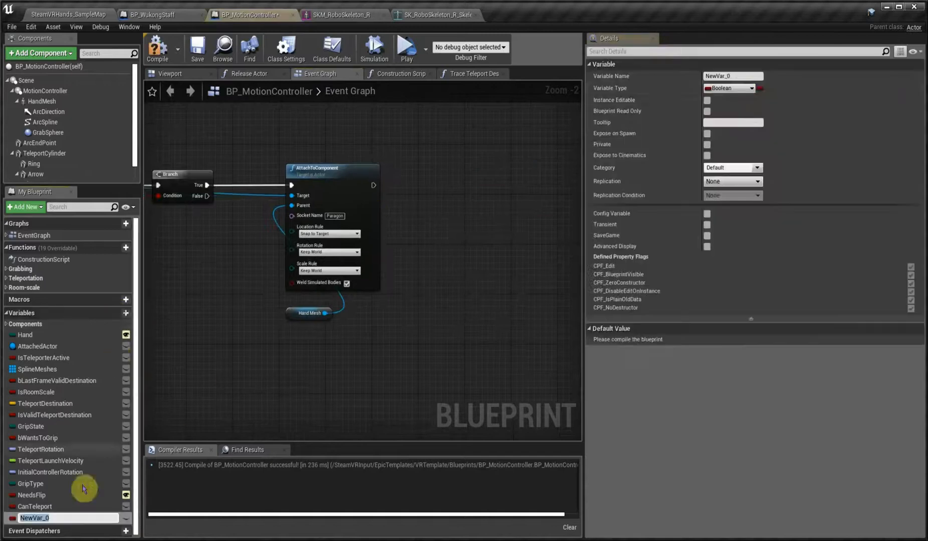
left_click(742, 89)
type("actor")
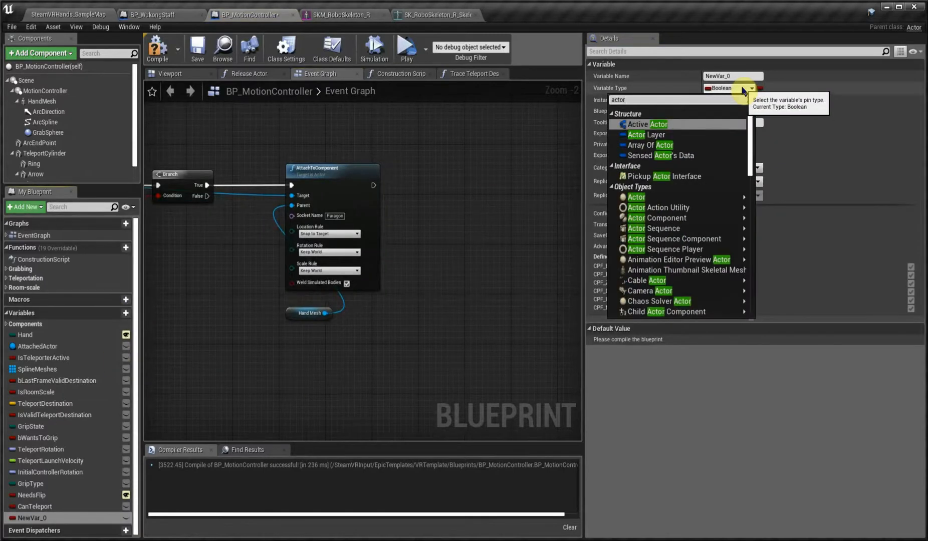
mouse_move(634, 207)
left_click(781, 217)
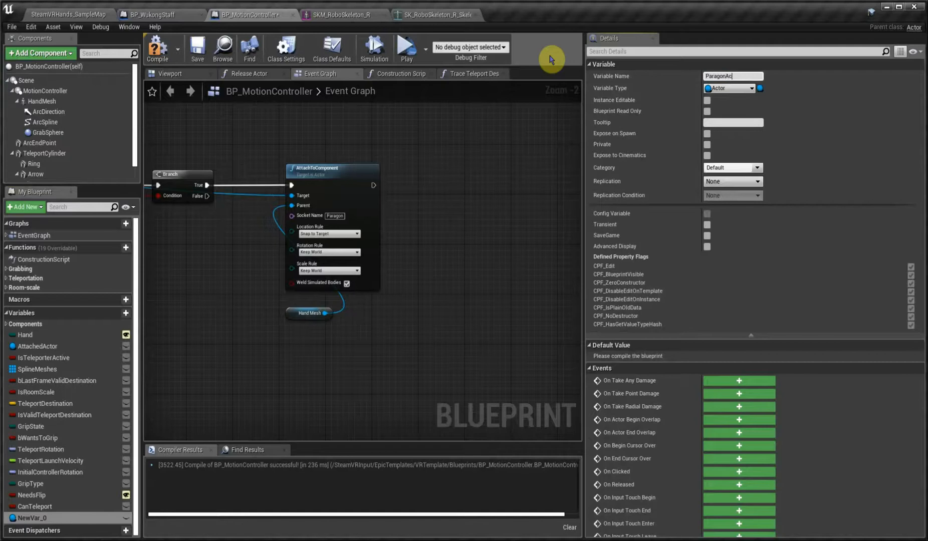
left_click(157, 48)
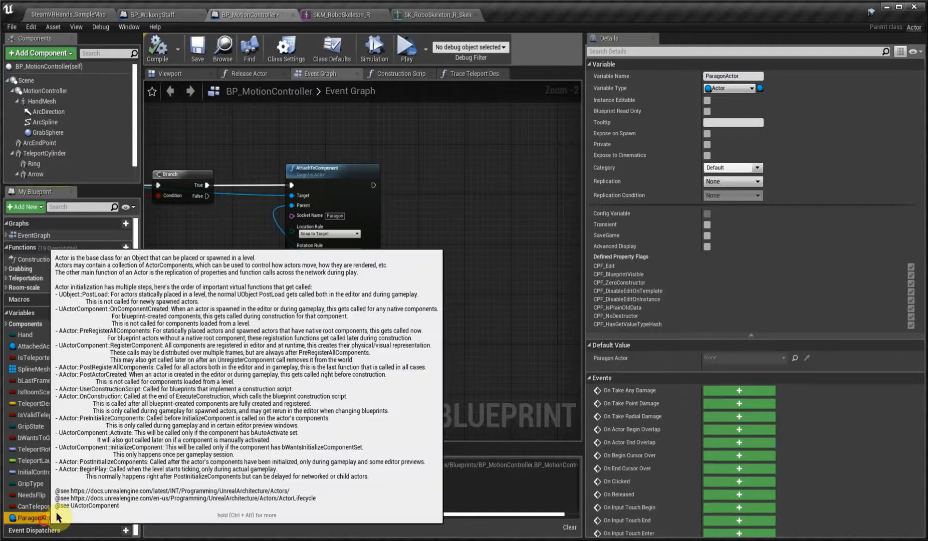
- Place a Set ParagonActor node after AttachToComponent and add a reroute node on the wire feeding AttachToComponent's Target
left_click_drag(37, 517, 414, 203, "alt")
left_click_drag(419, 201, 430, 188)
right_click_drag(208, 238, 490, 177)
left_click(337, 176)
scroll(309, 223, "down", 2)
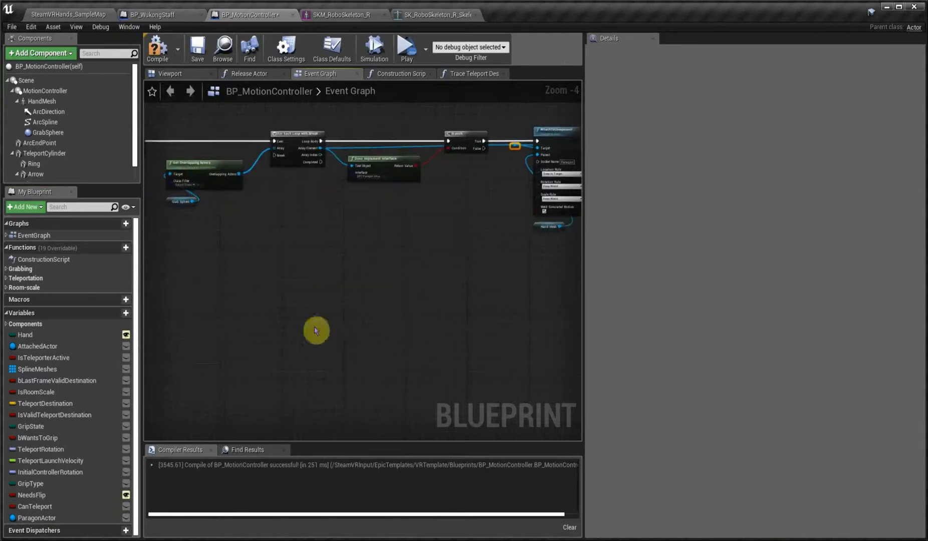
- Add a ParagonActor getter below the grab logic, convert it to a validated get, and run it from GripGrab's Released output
right_click_drag(150, 301, 272, 325)
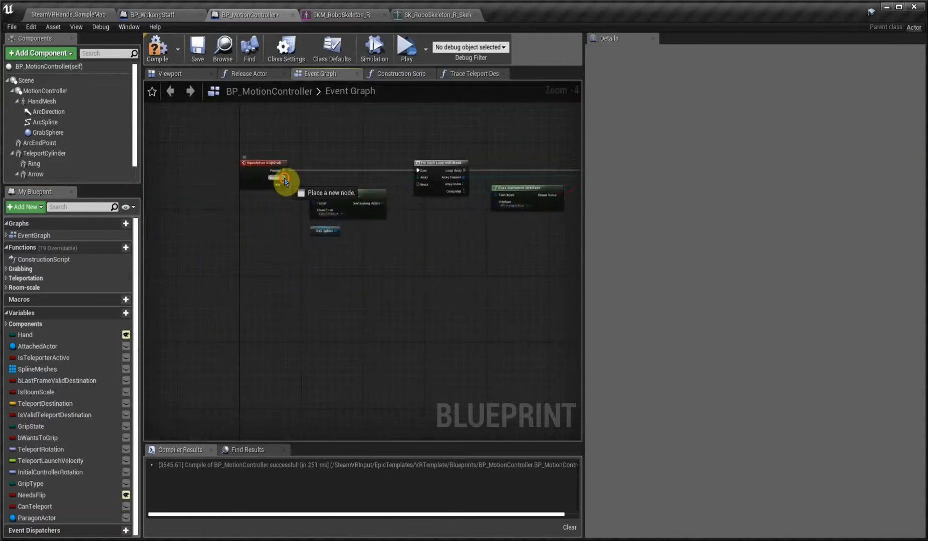
left_click_drag(22, 516, 315, 316)
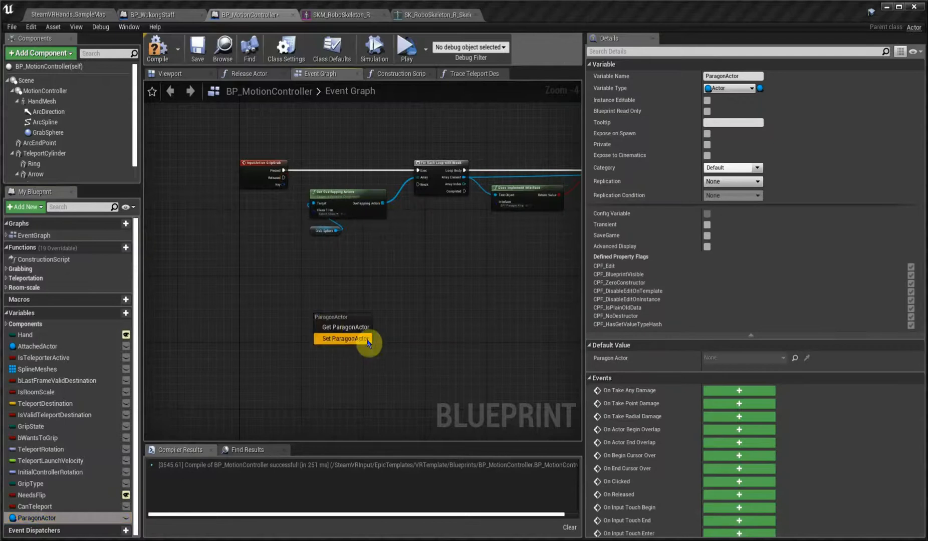
left_click(335, 324)
right_click(341, 318)
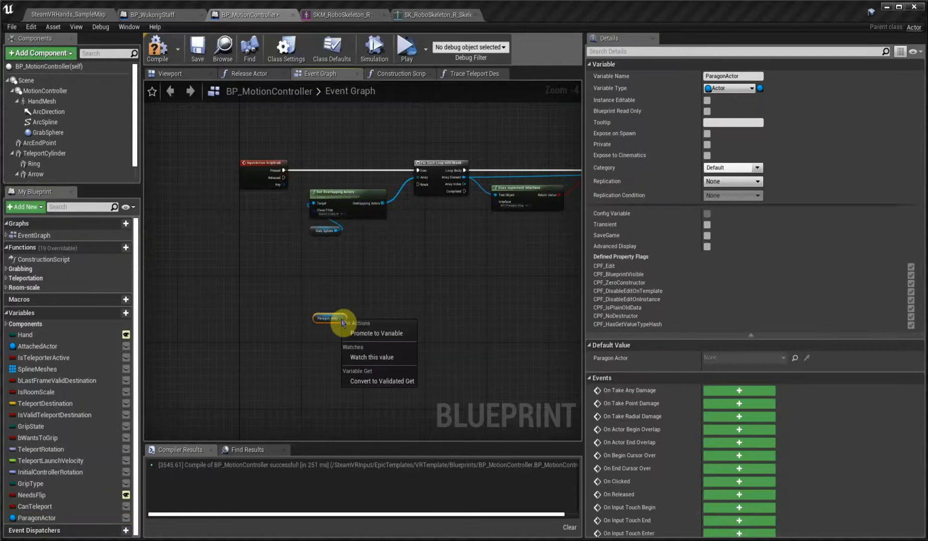
left_click(381, 381)
left_click_drag(287, 182, 317, 325)
- Add a DetachFromActor node targeting ParagonActor and run it from the validated get's Is Valid output
scroll(318, 342, "up", 3)
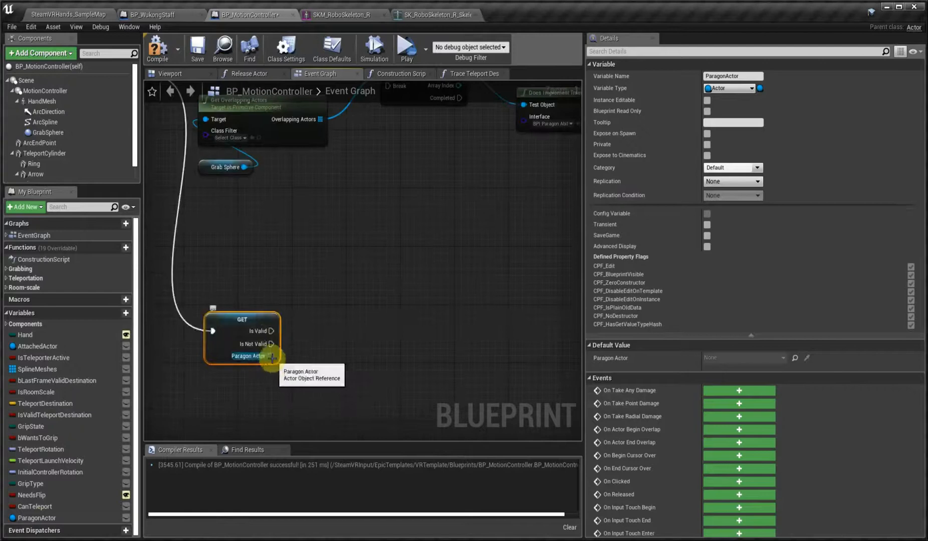
left_click_drag(271, 357, 341, 321)
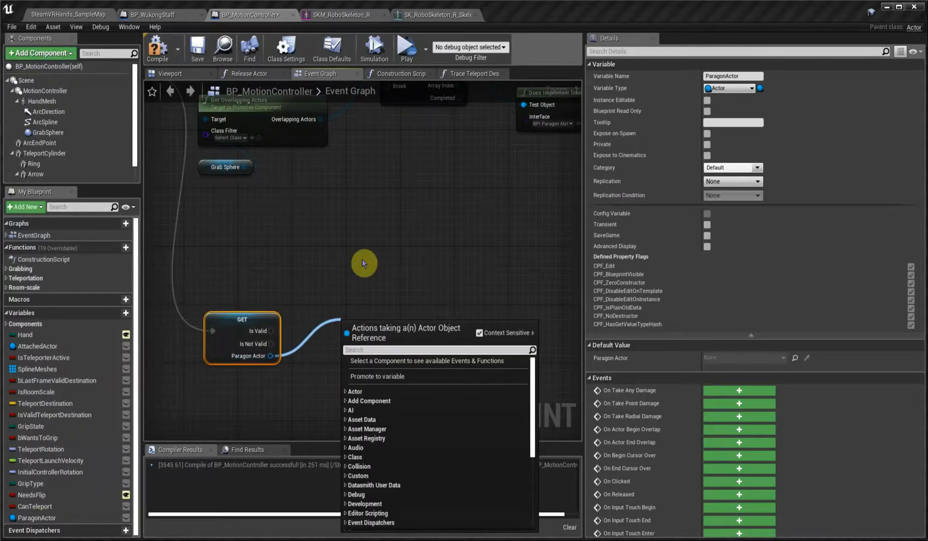
type("detac")
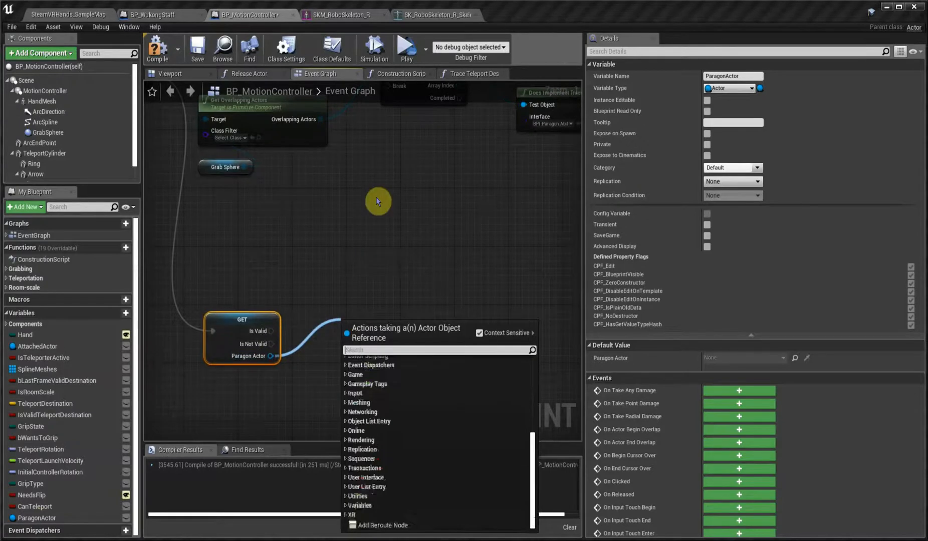
left_click(392, 380)
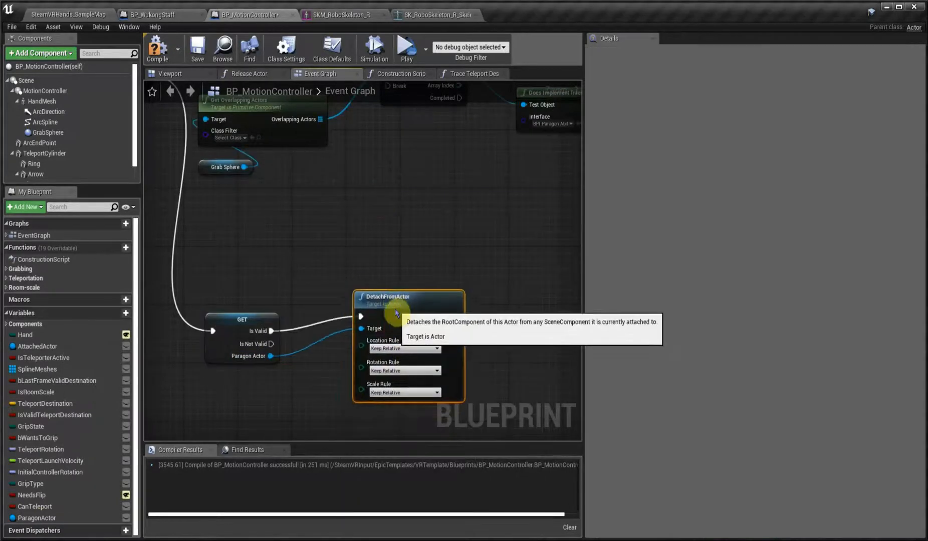
- Set DetachFromActor's Location, Rotation and Scale rules to Keep World, and compile and save BP_MotionController
right_click_drag(327, 410, 311, 326)
left_click(386, 278)
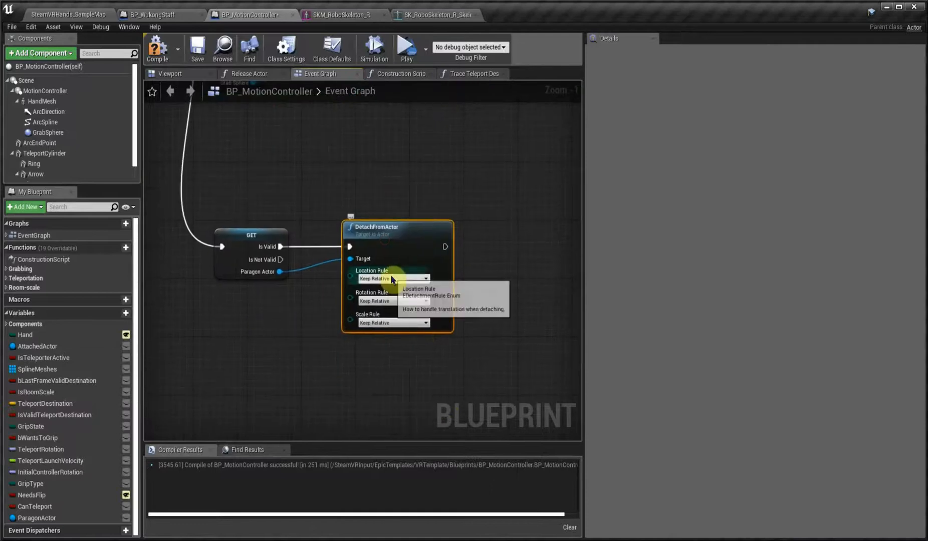
left_click(371, 293)
left_click(384, 301)
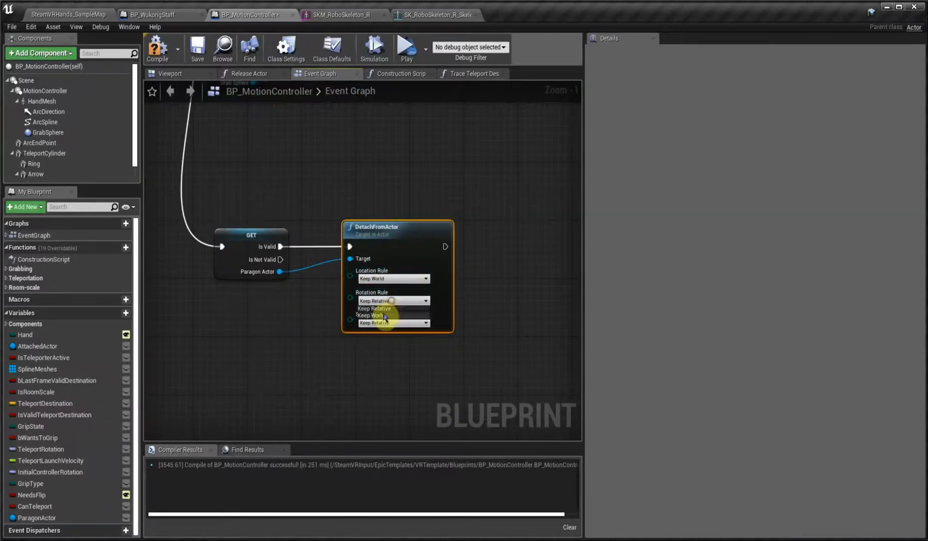
left_click(373, 315)
left_click(381, 323)
left_click(372, 338)
scroll(351, 336, "down", 2)
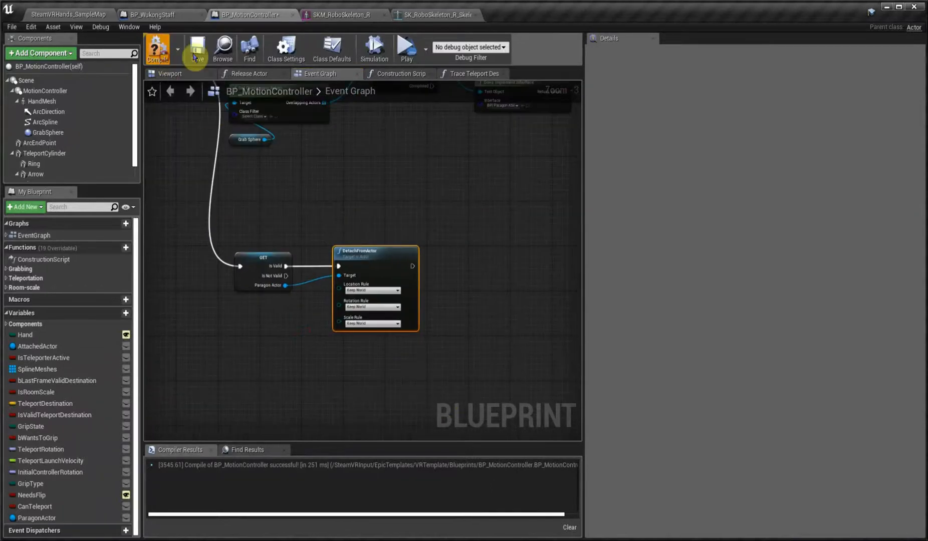
scroll(210, 399, "down", 2)
right_click_drag(258, 281, 176, 275)
scroll(520, 184, "up", 3)
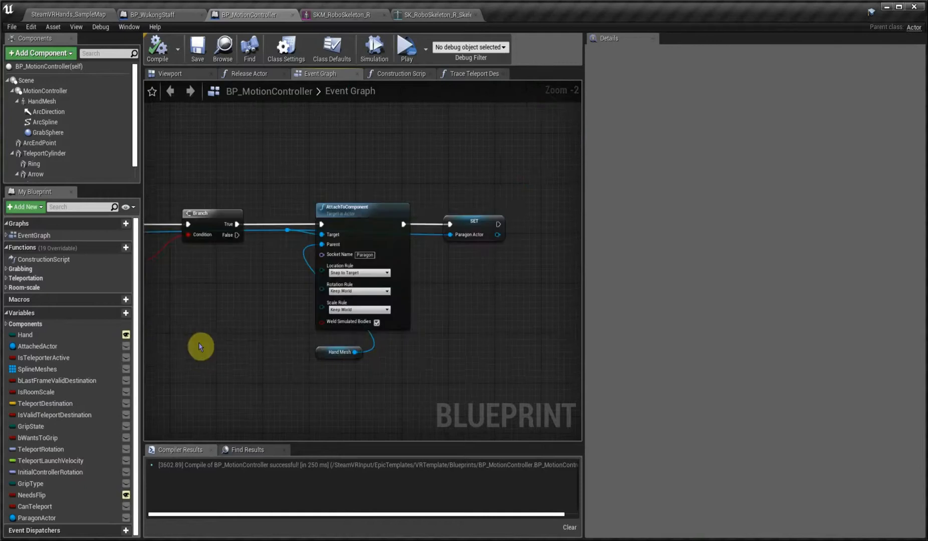
right_click_drag(199, 343, 557, 260)
right_click_drag(321, 372, 385, 296)
right_click_drag(273, 250, 282, 310)
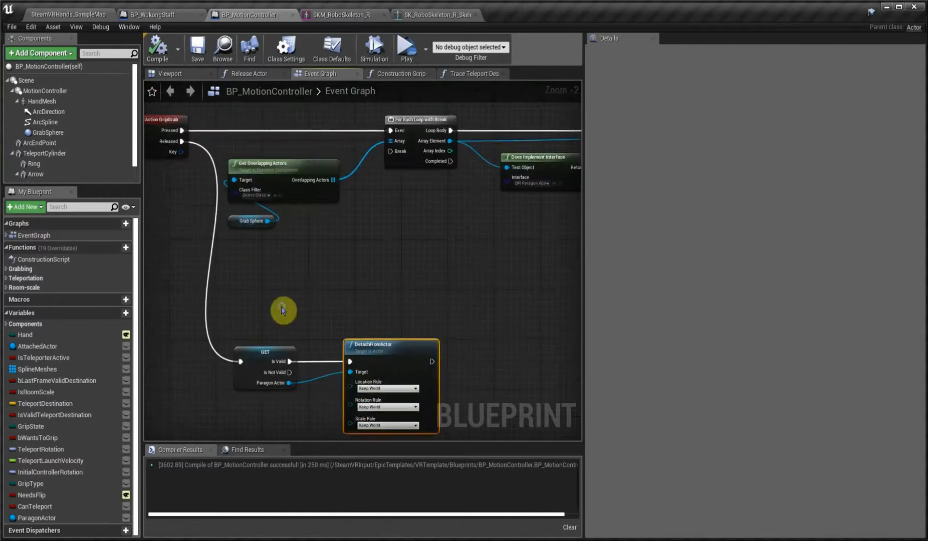
- Set the mobility of BP_WukongStaff's StaticMeshComponent to Movable
left_click(155, 14)
left_click(58, 81)
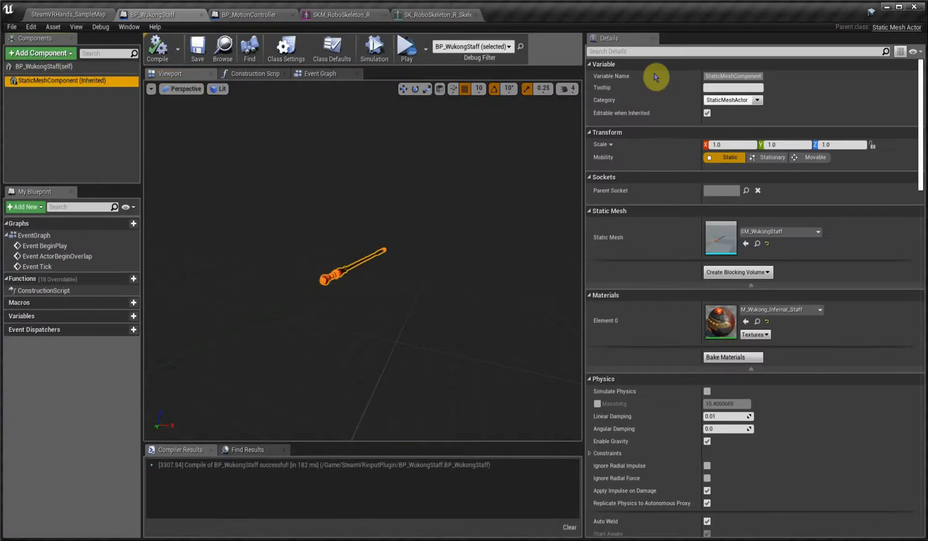
left_click(811, 157)
- Enable Generate Overlap Events and set the collision preset to OverlapAllDynamic on the staff's static mesh, and compile and save the blueprint
scroll(774, 263, "down", 2)
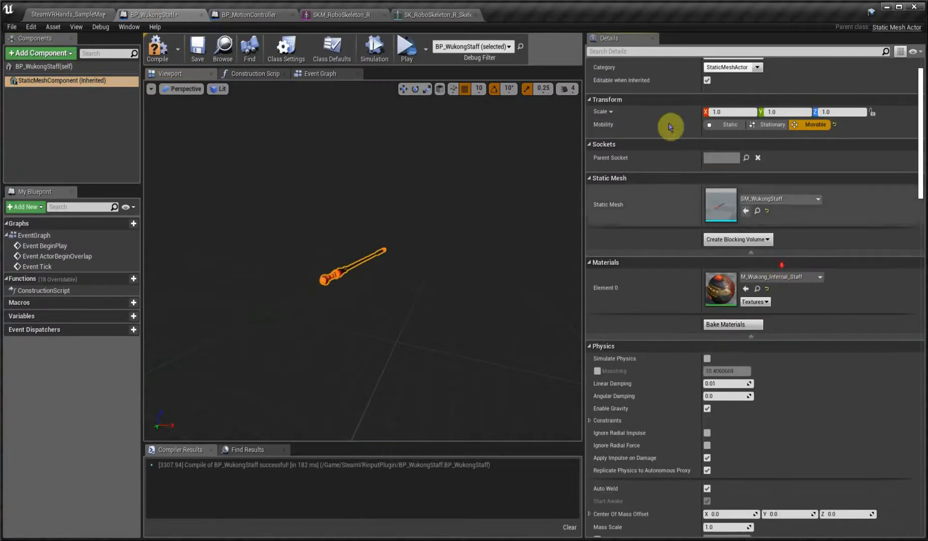
left_click(614, 52)
type("coll")
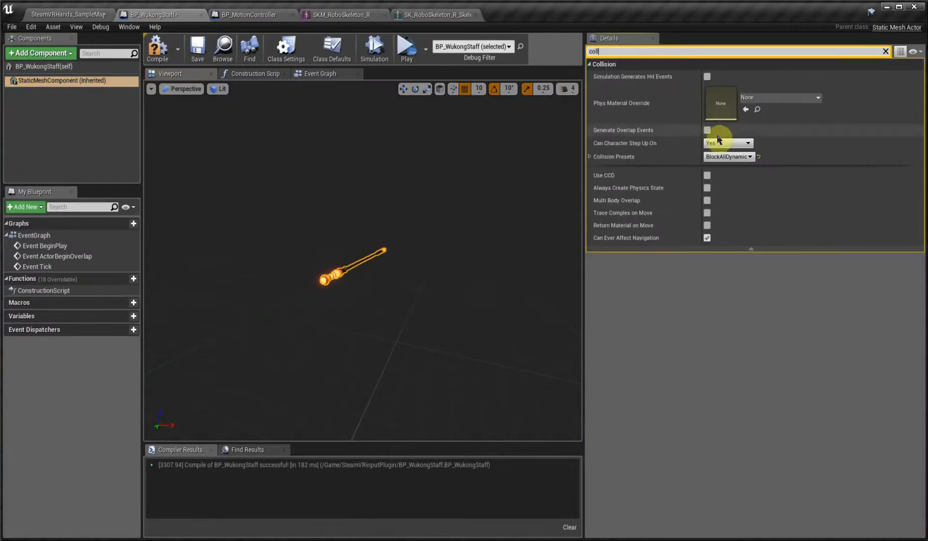
left_click(706, 130)
left_click(728, 156)
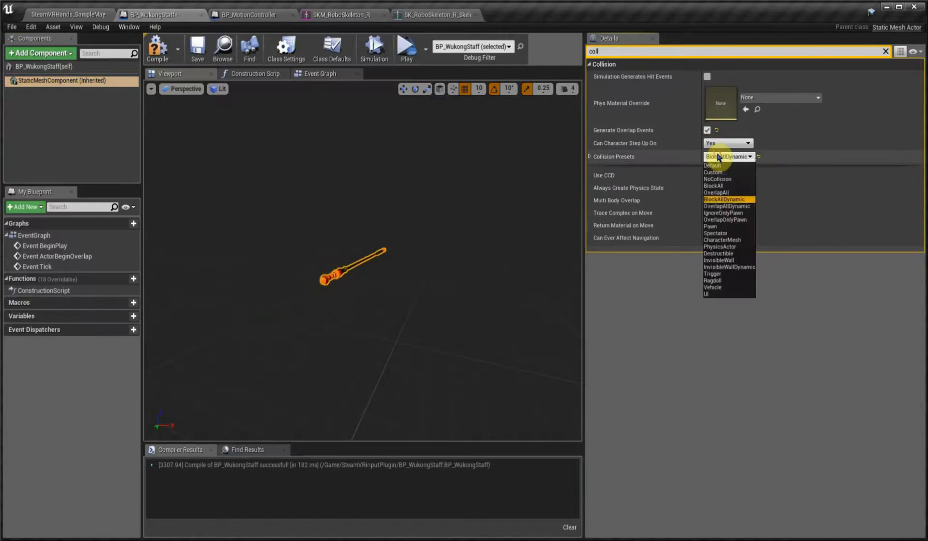
left_click(728, 207)
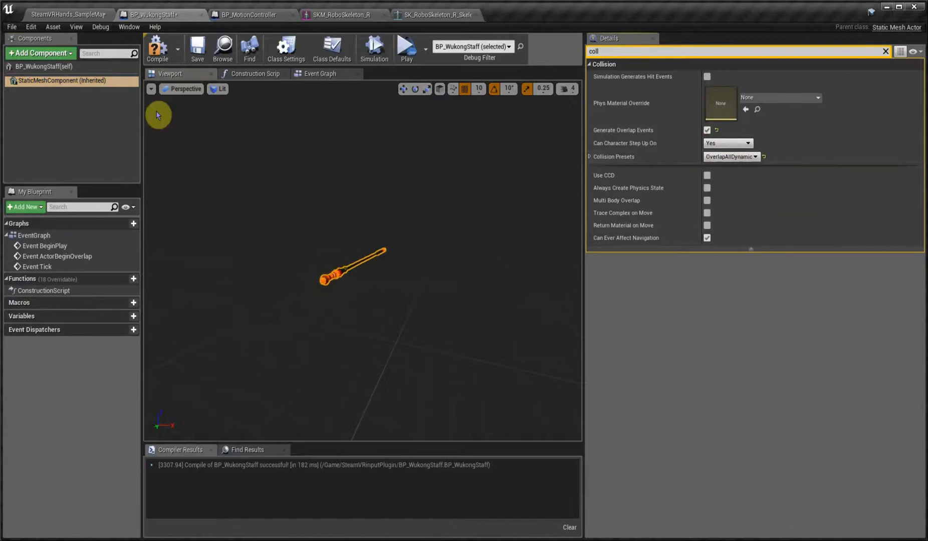
left_click(157, 48)
left_click(197, 47)
- Set BP_MotionController's Auto Receive Input class default to Player 0, compile and save it, and play the level in VR
left_click(100, 15)
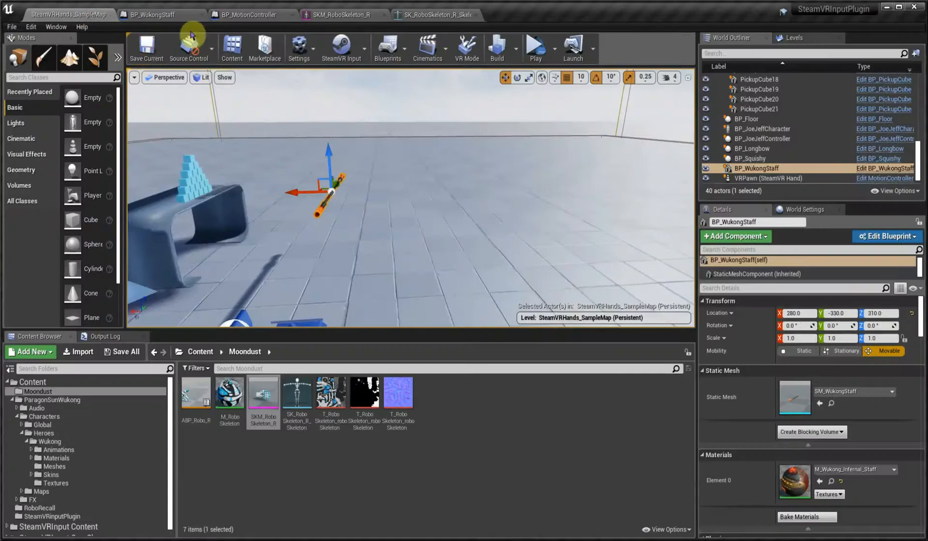
left_click(247, 15)
left_click(77, 67)
left_click(661, 52)
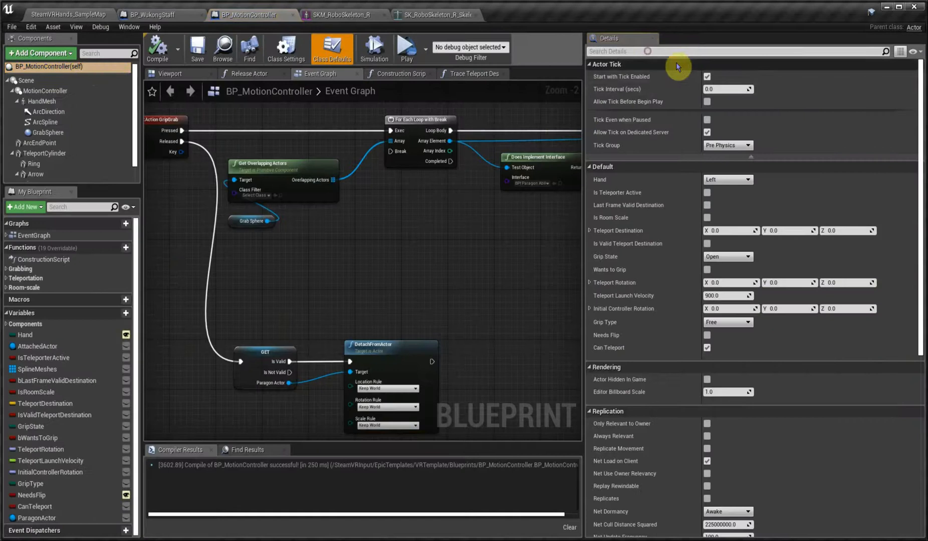
type("inp")
left_click(731, 128)
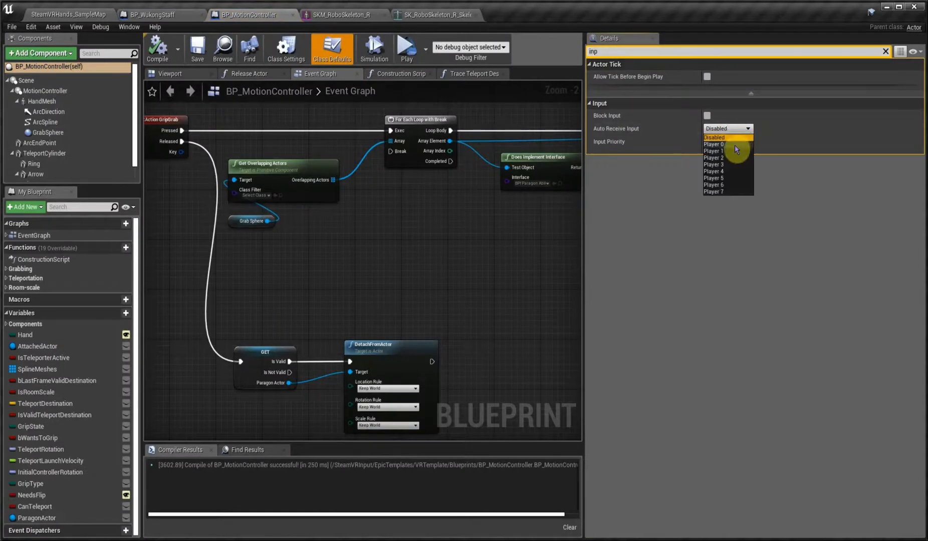
left_click(714, 144)
left_click(157, 48)
left_click(197, 47)
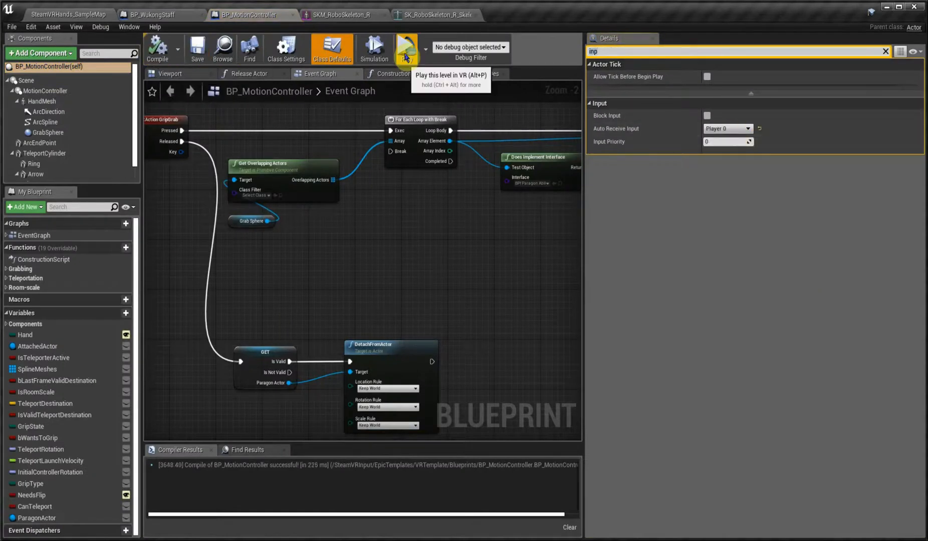
left_click(407, 46)
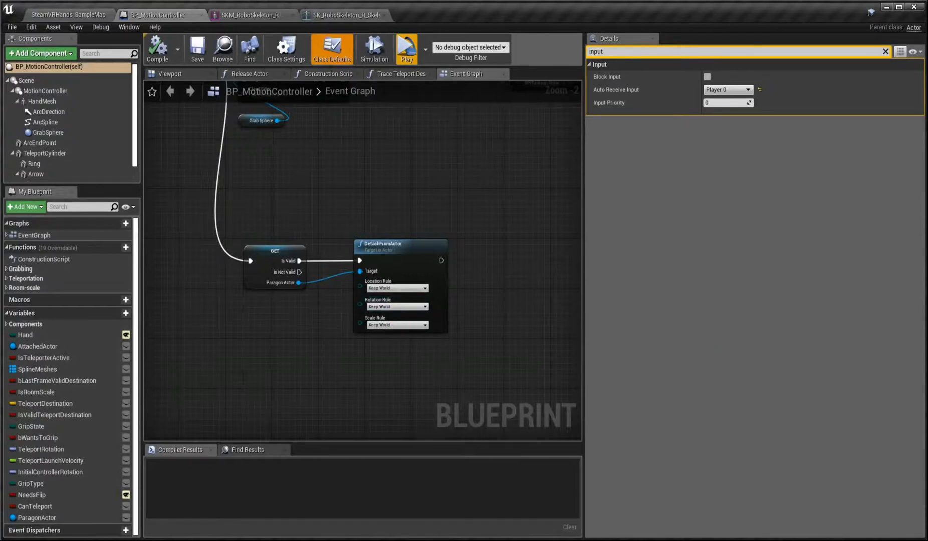
- Add an axis mapping named ParagonGripForce to the project's Engine input settings
left_click(56, 13)
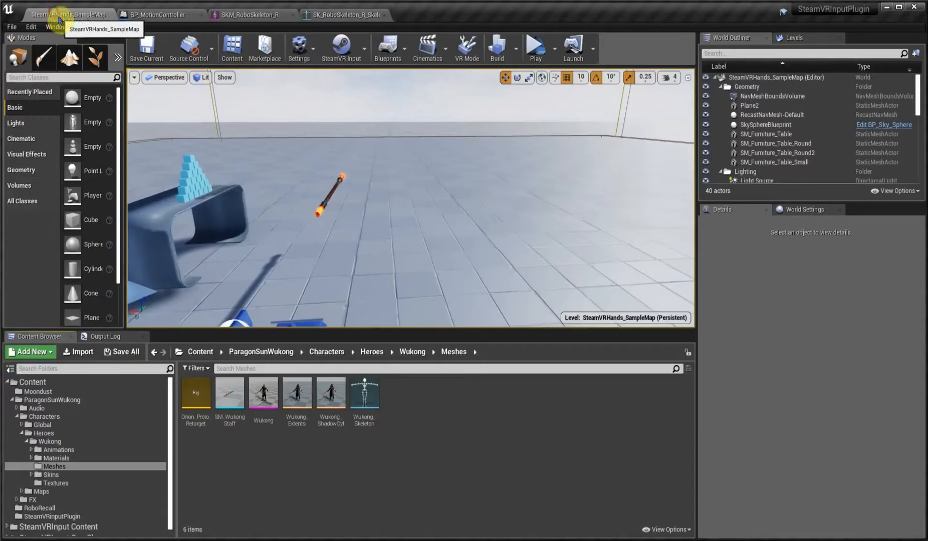
left_click(299, 47)
left_click(324, 89)
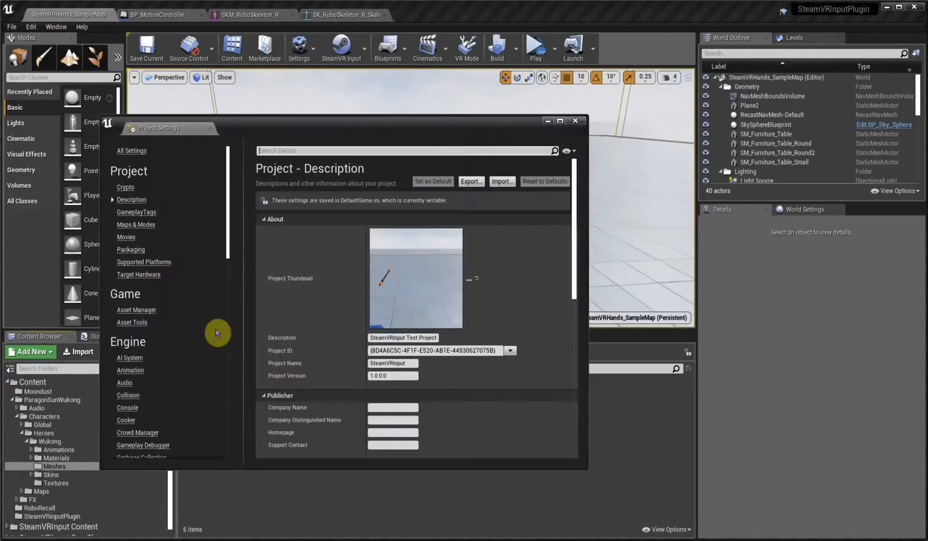
scroll(218, 331, "down", 3)
left_click(124, 412)
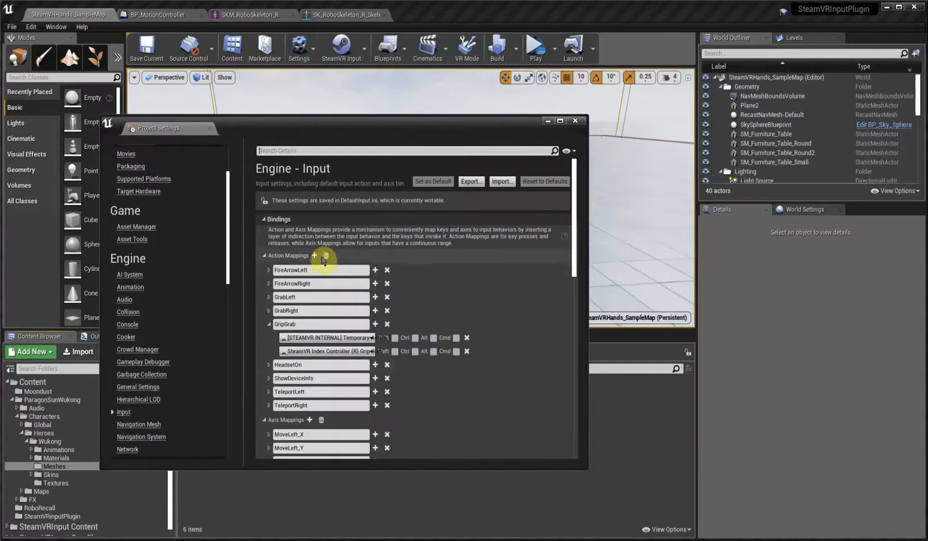
left_click(264, 255)
left_click(309, 272)
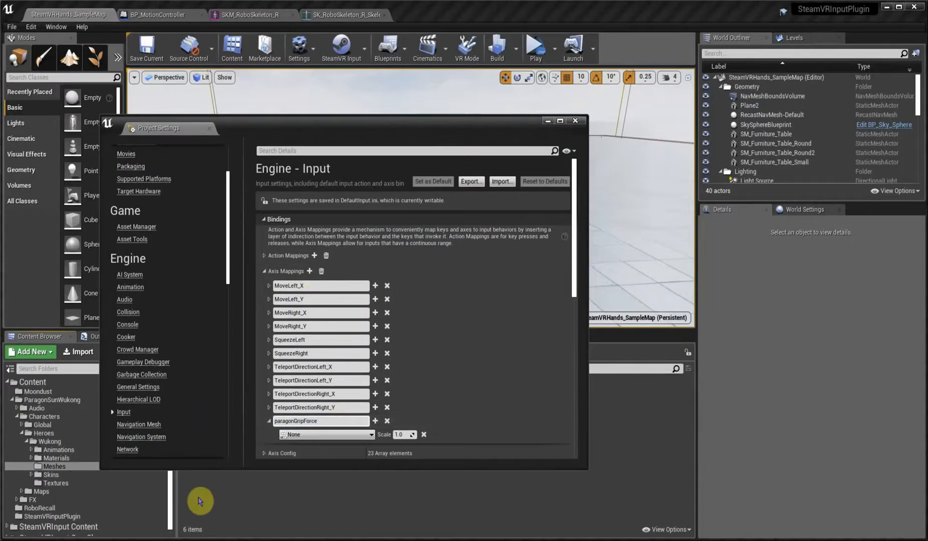
- Bind the ParagonGripForce axis mapping to SteamVR Valve Index Controller (R) Grip Force
scroll(369, 350, "down", 3)
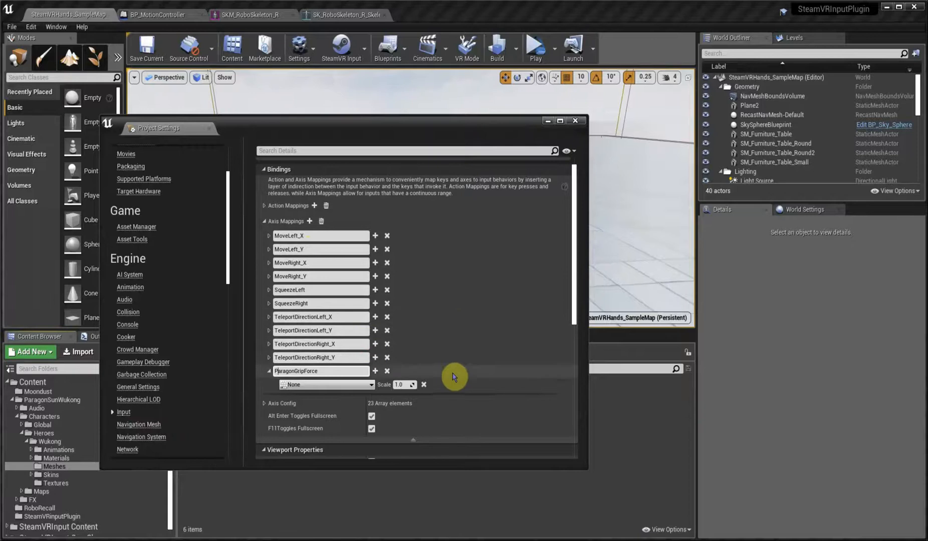
left_click(293, 385)
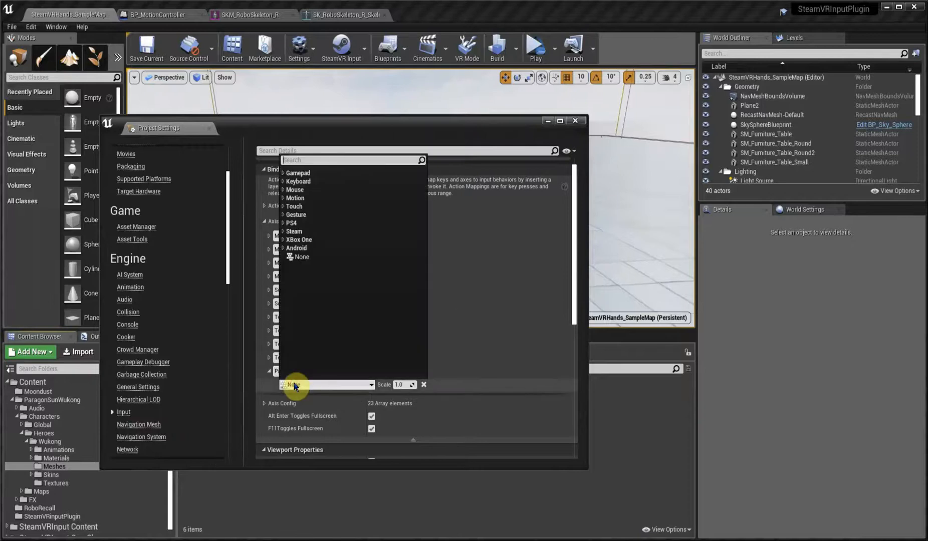
type("grip f")
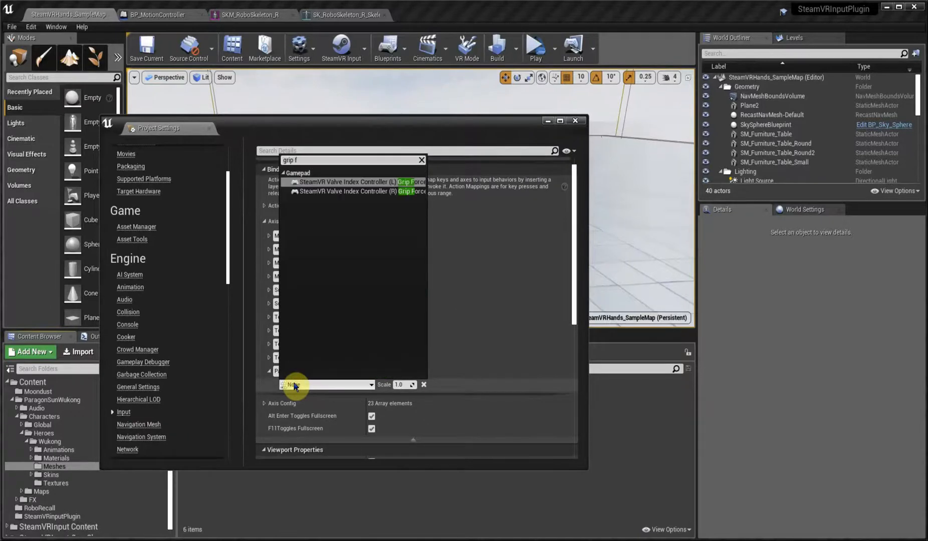
left_click(346, 192)
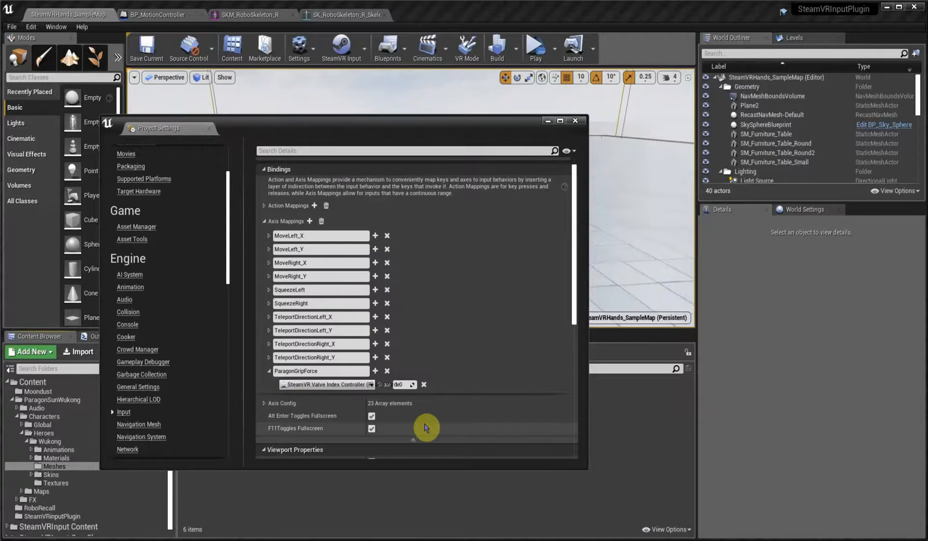
- Regenerate the SteamVR action manifest and controller bindings, and reload the manifest
left_click(341, 47)
left_click(351, 64)
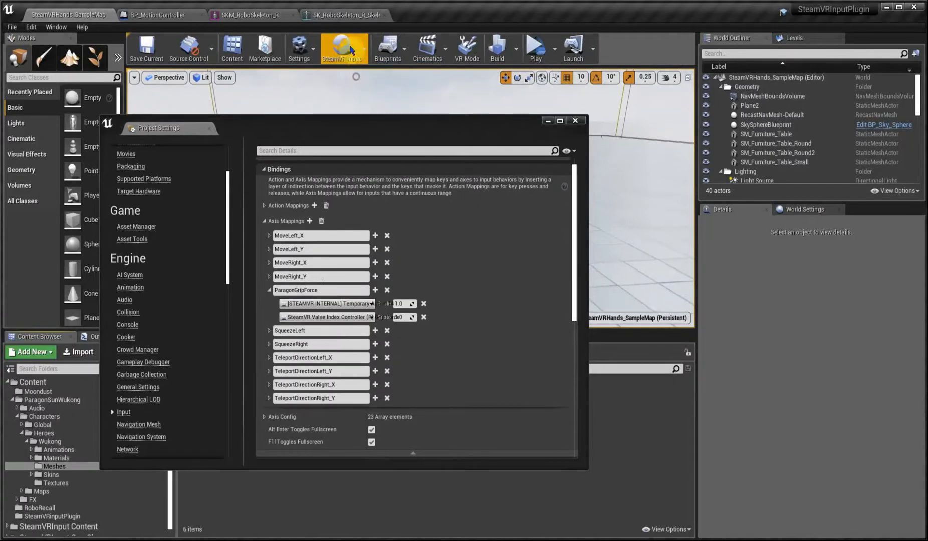
left_click(350, 48)
left_click(350, 94)
- Launch the SteamVR bindings dashboard, examine the ParagonGripForce input in the Input Debugger, and close the browser and Project Settings
left_click(348, 48)
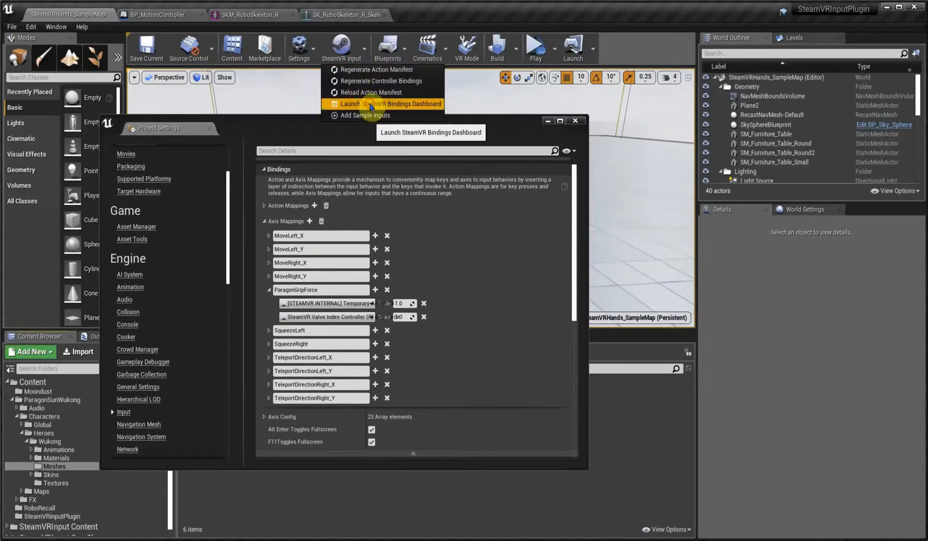
left_click(371, 105)
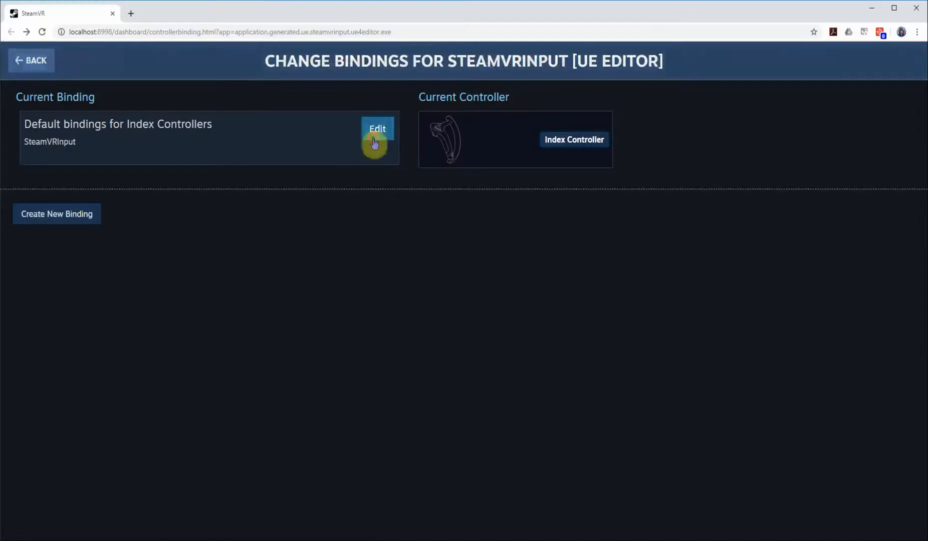
left_click(374, 134)
left_click(769, 511)
scroll(165, 299, "down", 15)
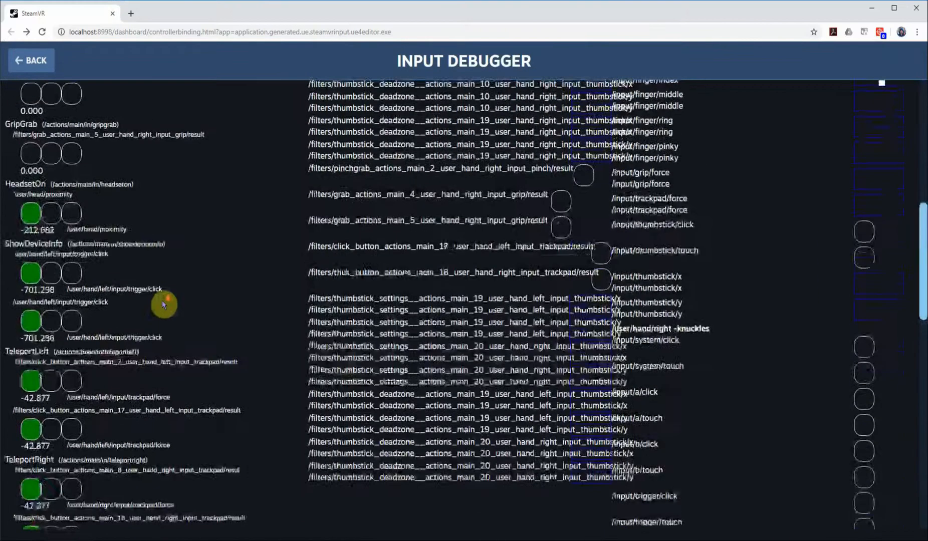
scroll(162, 300, "down", 3)
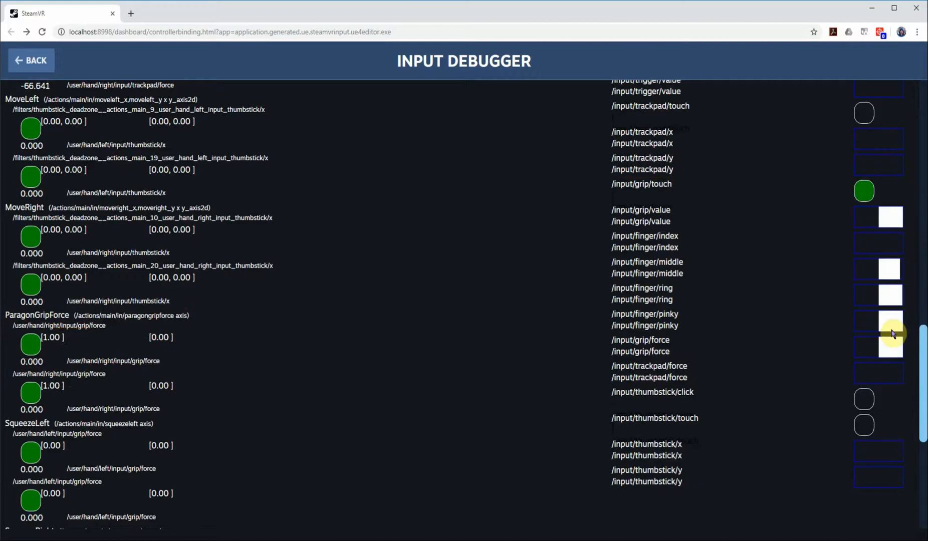
left_click(914, 8)
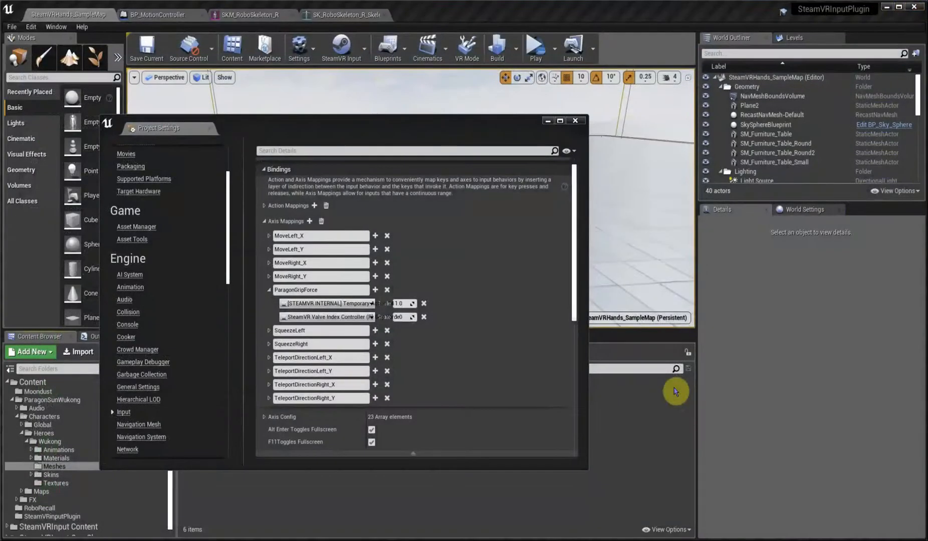
left_click(574, 122)
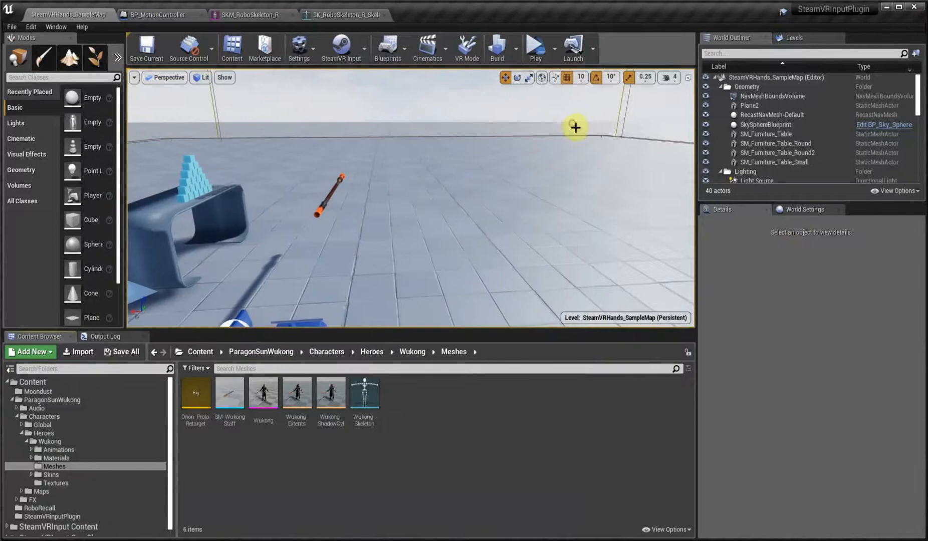
- Wrap the grab and release nodes in BP_MotionController's event graph in a comment box titled Grab
left_click(145, 15)
scroll(294, 214, "down", 4)
right_click_drag(251, 354, 244, 271)
left_click_drag(243, 135, 510, 277)
type("c")
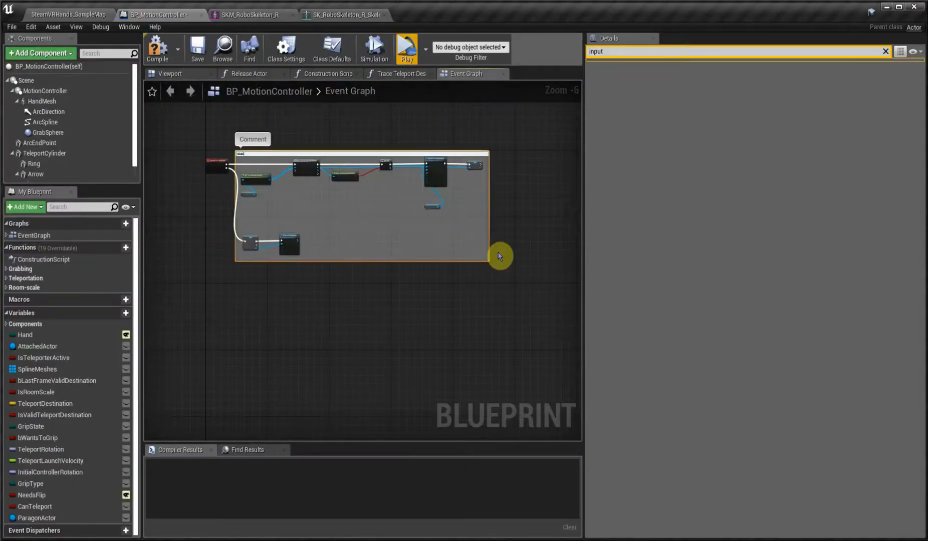
type("Grab")
key("Return")
- Add the ParagonGripForce input axis event below the Grab comment box and position it in clear space
right_click_drag(234, 292, 250, 271)
scroll(251, 270, "up", 1)
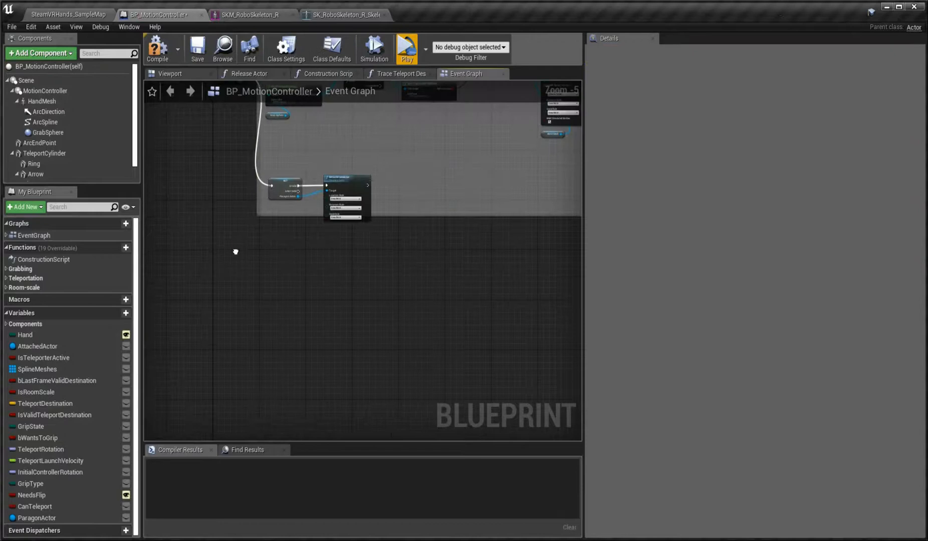
right_click(244, 247)
type("grip fo")
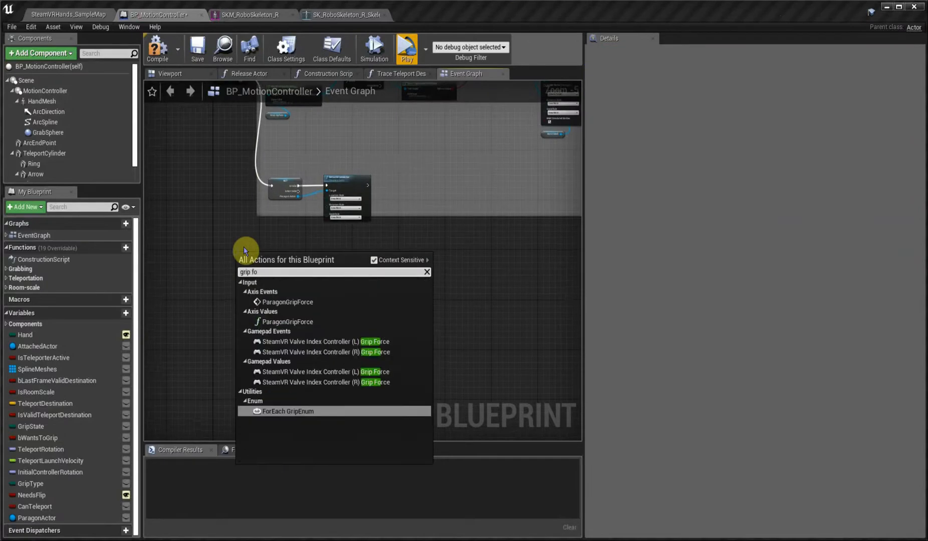
left_click(288, 302)
scroll(249, 254, "up", 3)
right_click_drag(249, 254, 243, 271)
left_click_drag(241, 342, 240, 403)
right_click_drag(392, 405, 372, 278)
- Add a validated get of ParagonActor, connect it to the ParagonGripForce axis event's execution output, and compile the blueprint
left_click_drag(56, 517, 292, 293)
left_click(330, 309)
right_click(334, 302)
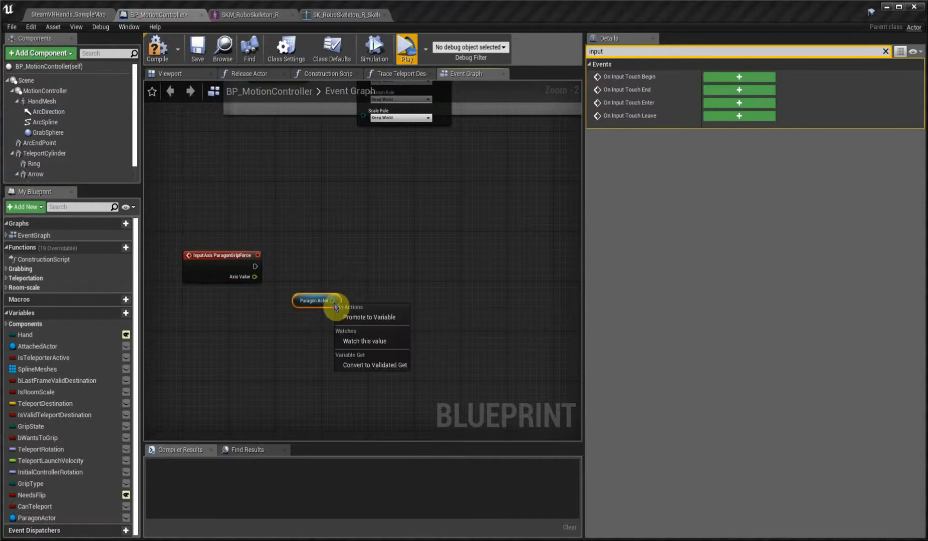
left_click(373, 364)
left_click_drag(325, 310, 331, 267)
left_click_drag(255, 267, 281, 270)
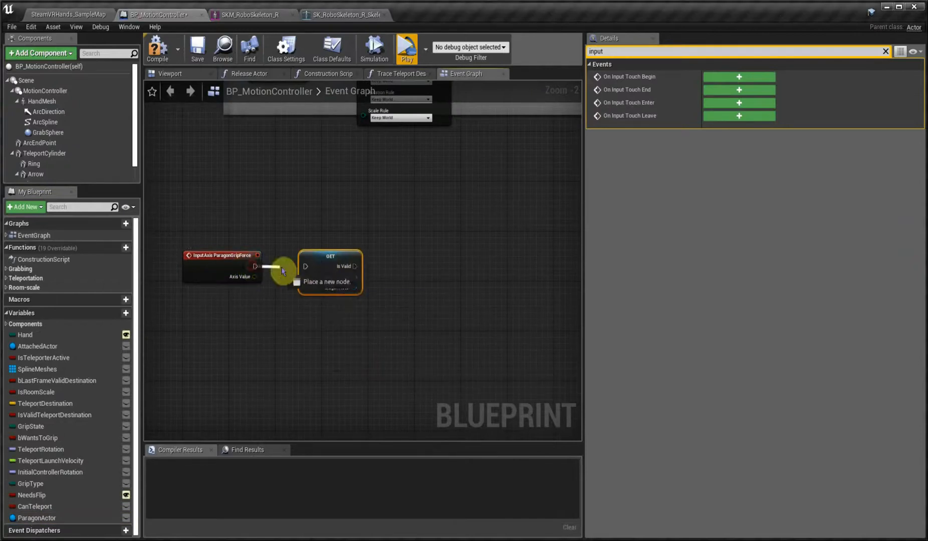
right_click_drag(359, 302, 319, 299)
left_click(157, 47)
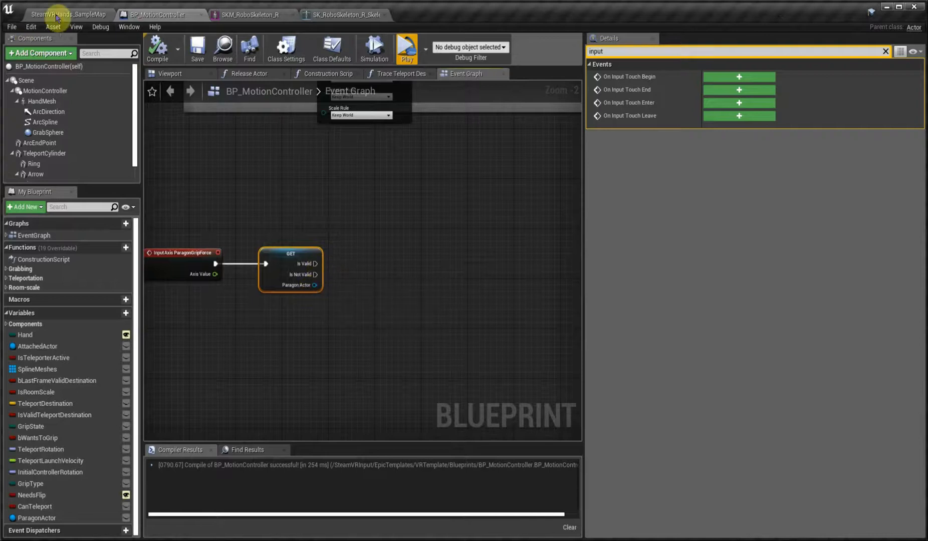
- Create the BPI_ParagonAbility Blueprint Interface in the SteamVRinputPlugin folder, open it, and name its function ParagonAbility
left_click(57, 15)
left_click(32, 382)
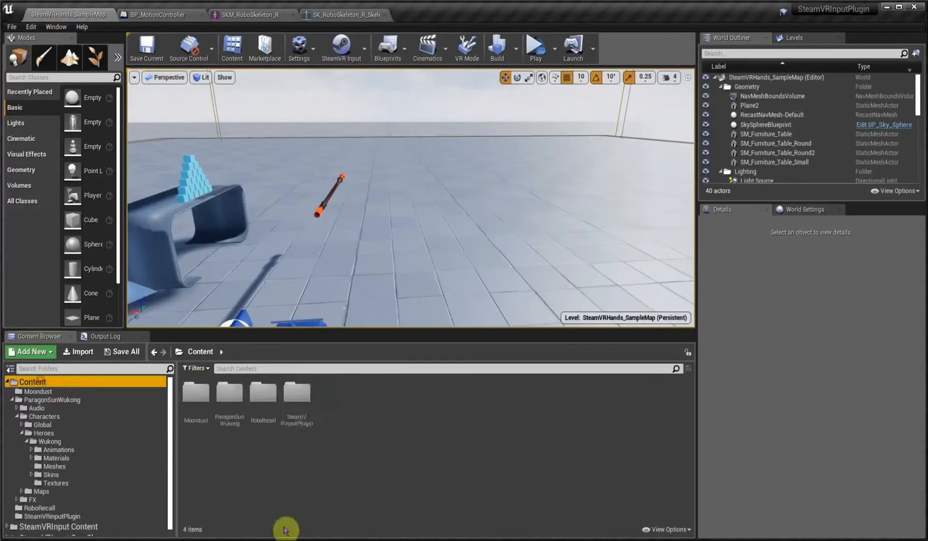
double_click(289, 409)
double_click(197, 393)
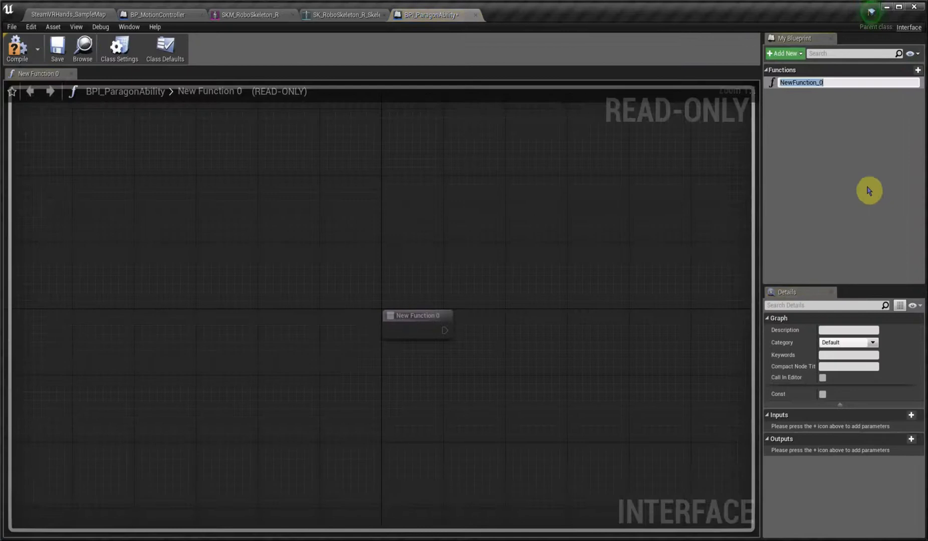
type("ty")
key("Return")
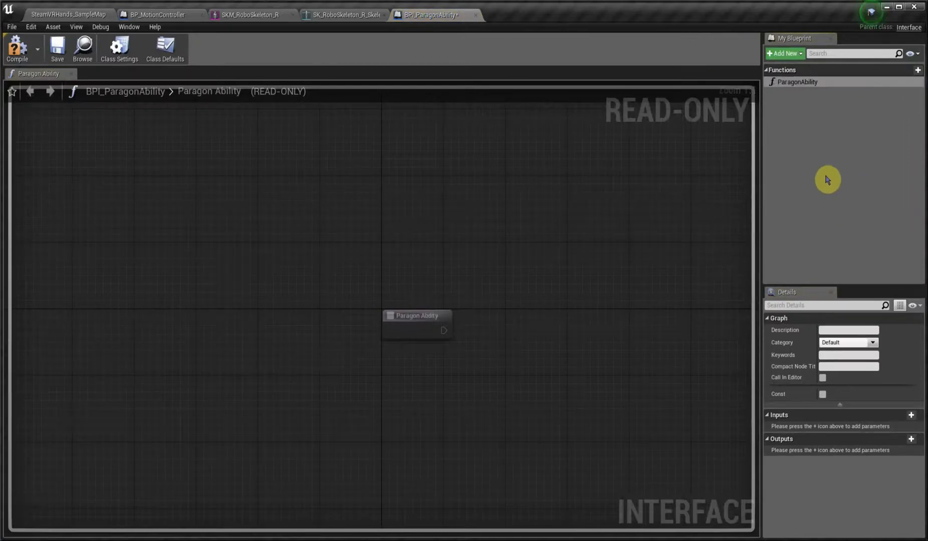
- Add a Float input named Scale to the ParagonAbility function and save the interface
left_click(911, 415)
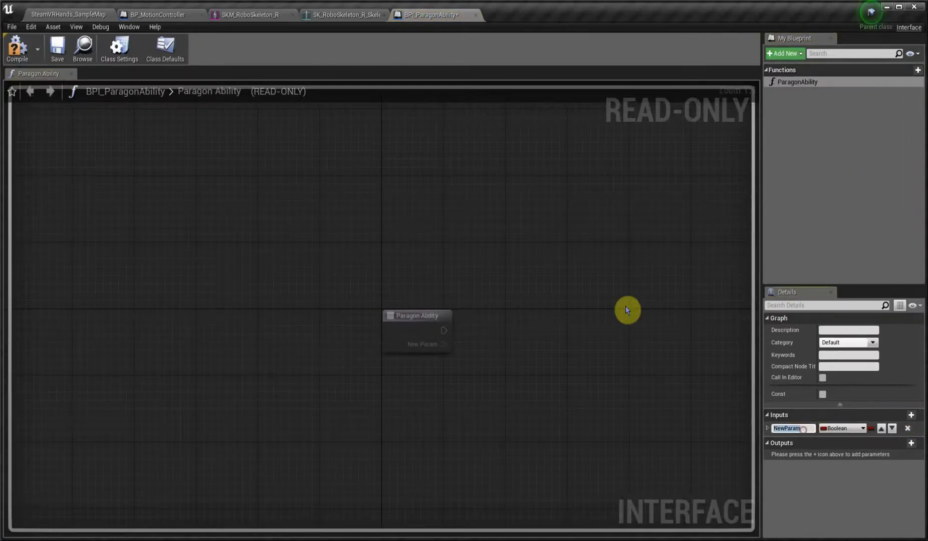
type("Scale")
left_click(831, 428)
left_click(834, 265)
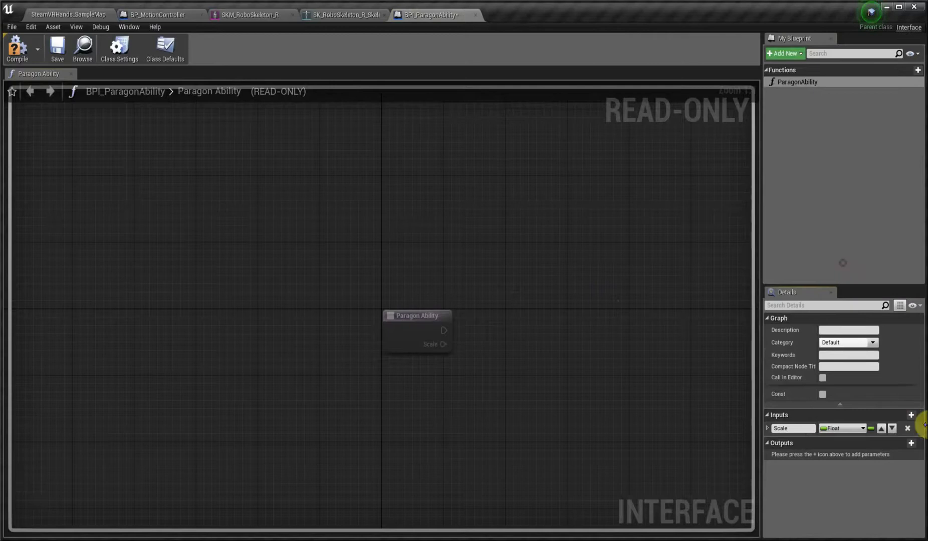
left_click(55, 50)
- In BP_MotionController, call Paragon Ability on the valid Paragon Actor, feed Axis Value into Scale, then compile and save
left_click(183, 14)
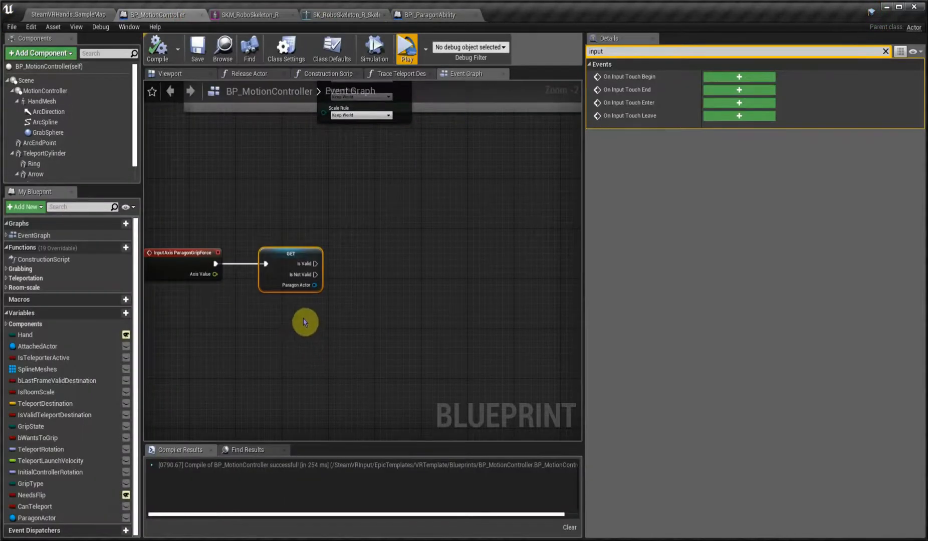
left_click_drag(315, 284, 393, 246)
type("parago")
left_click(440, 352)
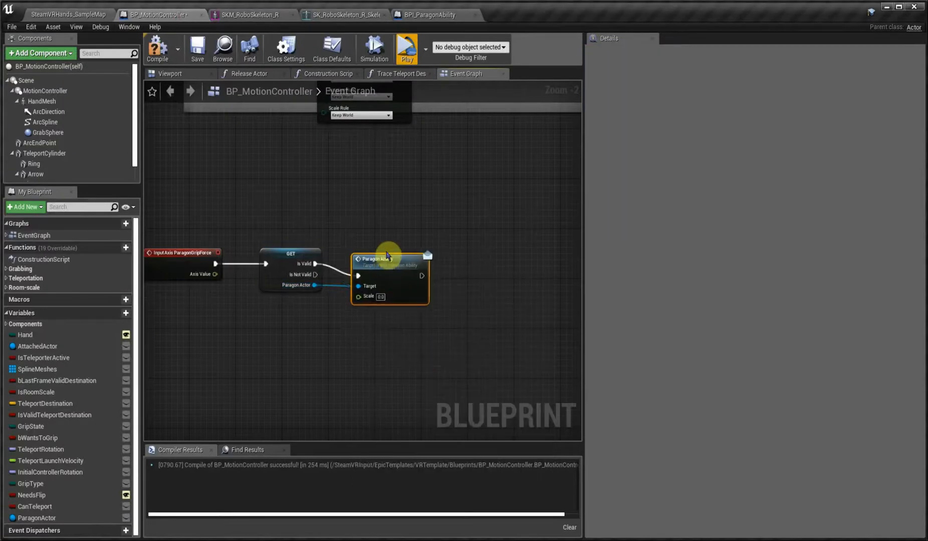
left_click_drag(211, 275, 364, 283)
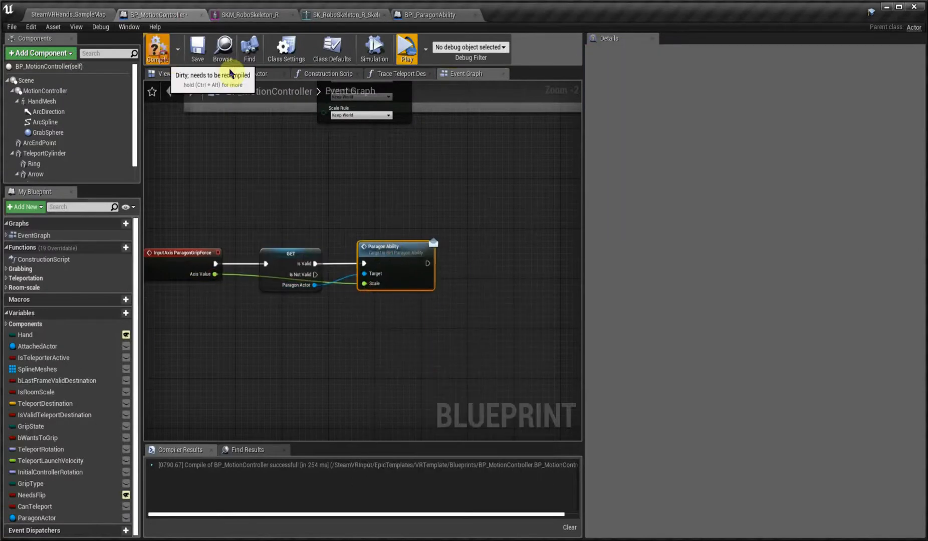
left_click(157, 48)
left_click(198, 48)
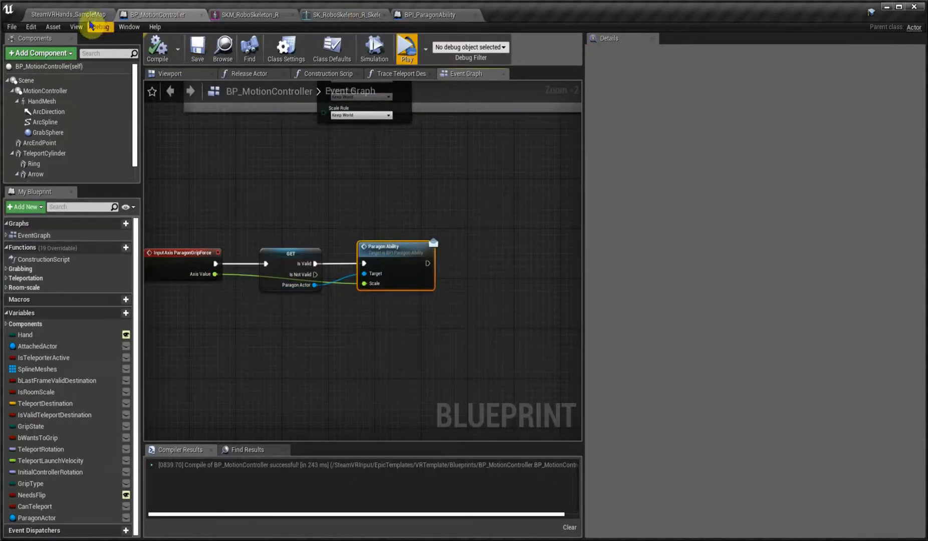
- Open the BP_WukongStaff blueprint from the staff in the level, delete its default event nodes, and compile it
left_click(66, 16)
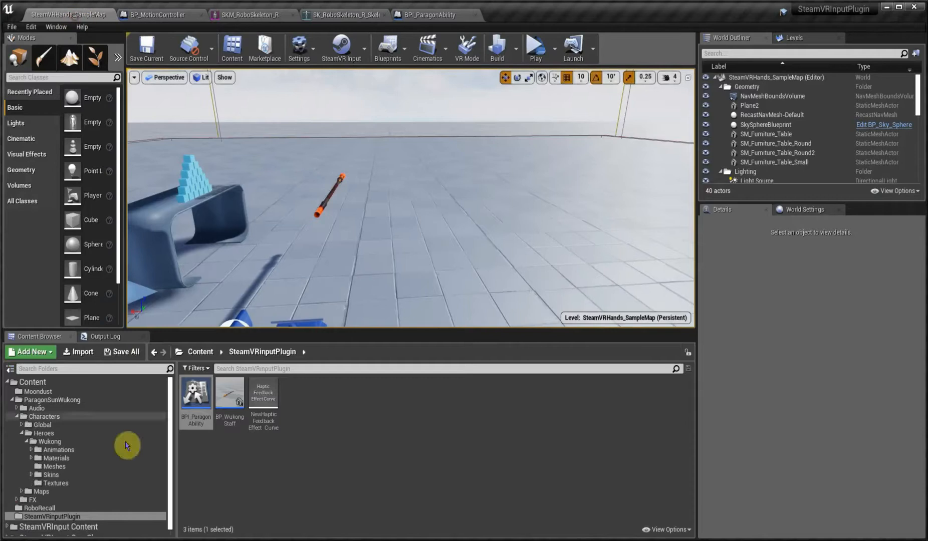
left_click(50, 466)
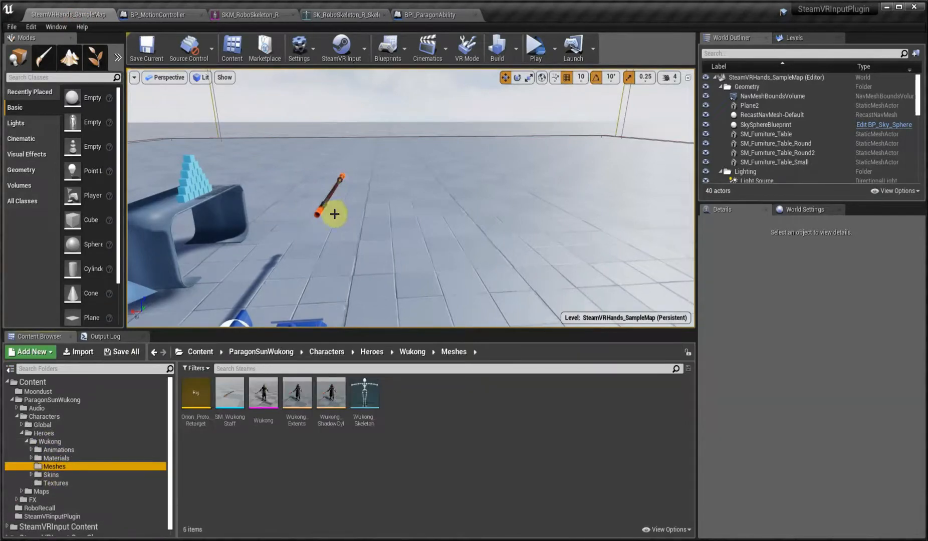
left_click(322, 202)
left_click(897, 173)
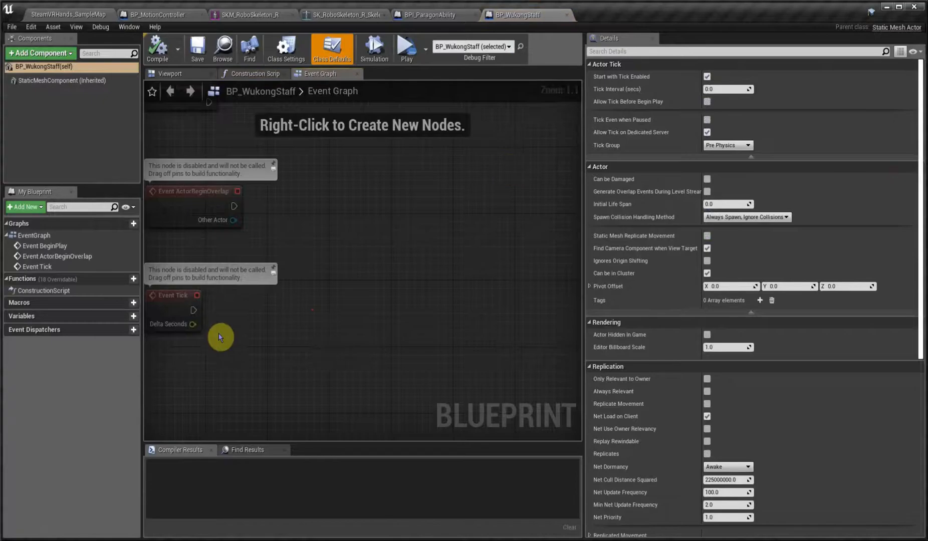
left_click_drag(175, 143, 310, 404)
key("Delete")
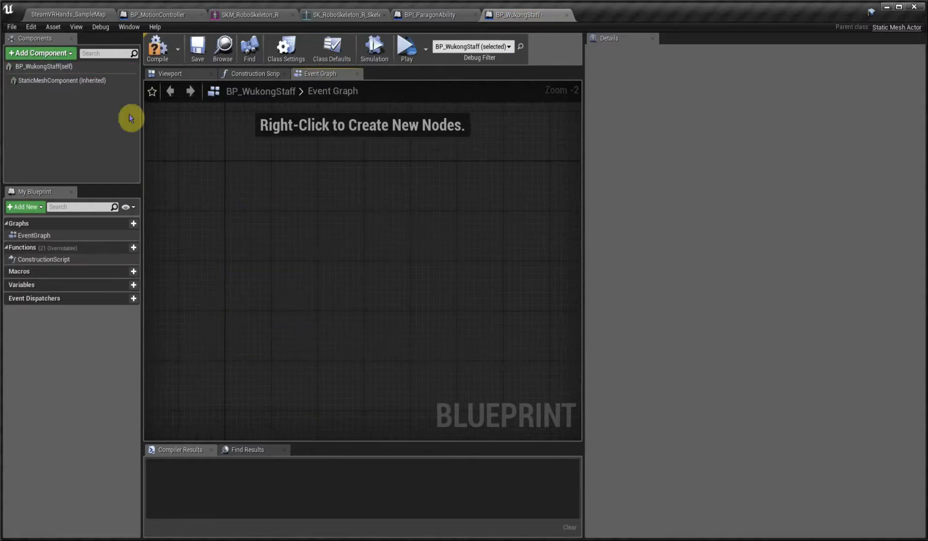
left_click(157, 50)
- Add the Event Paragon Ability node to BP_WukongStaff's event graph
right_click(243, 213)
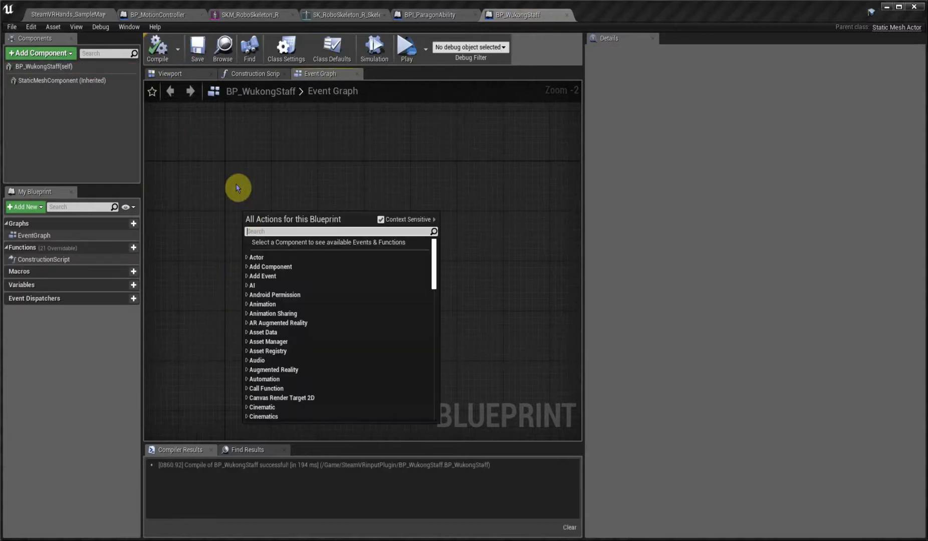
type("paragon")
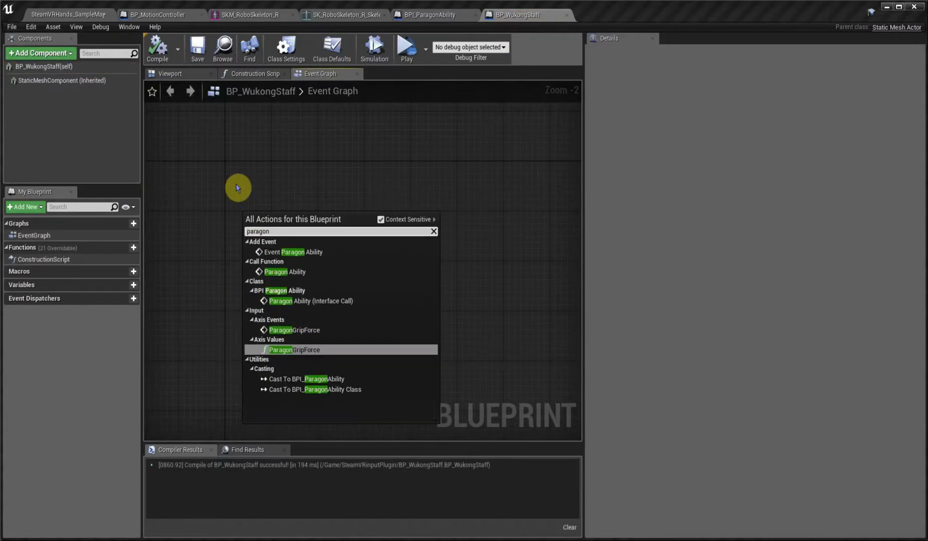
left_click(303, 252)
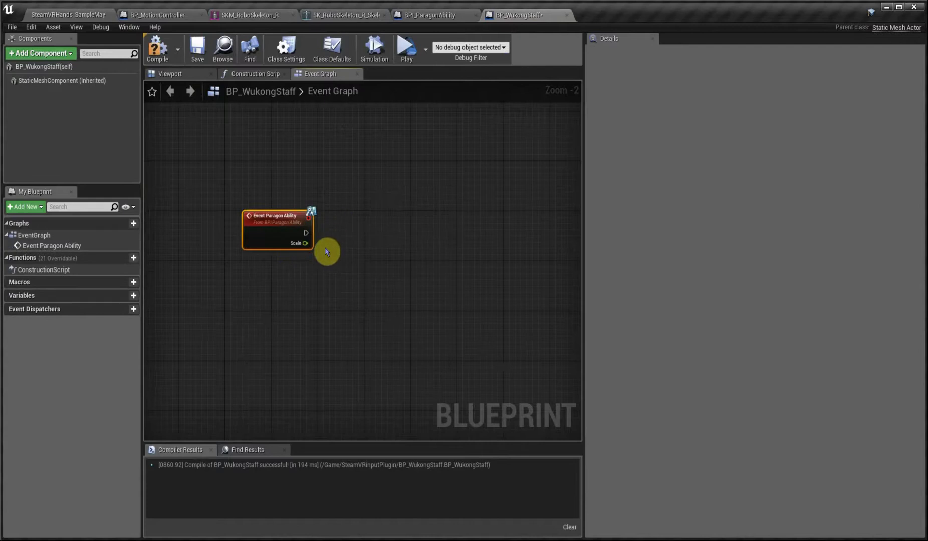
right_click_drag(325, 249, 274, 238)
- Add a Static Mesh Component reference and a Set World Scale 3D node targeting it, leaving space between the nodes
left_click_drag(62, 80, 306, 261)
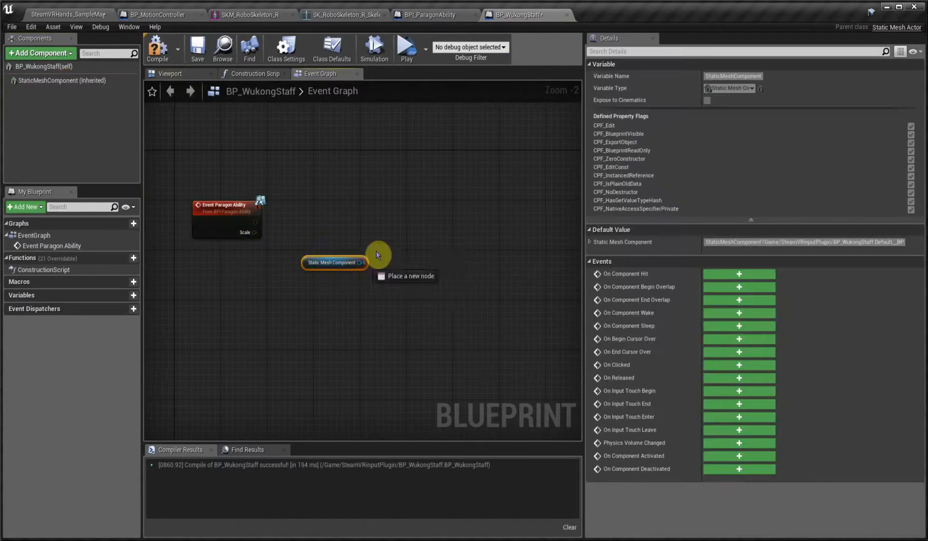
left_click_drag(376, 252, 402, 209)
type("set scale")
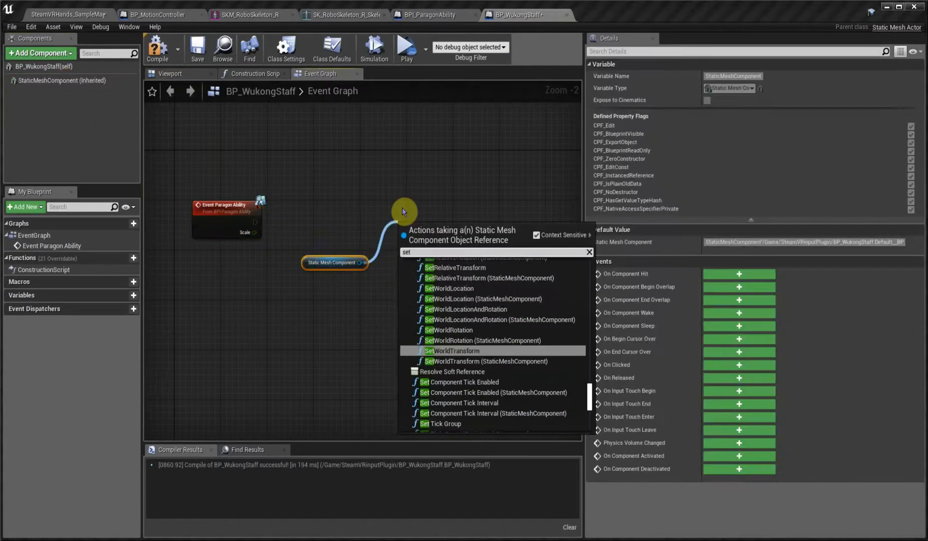
key("Down")
key("Down")
key("Down")
key("Down")
key("Down")
key("Down")
key("Down")
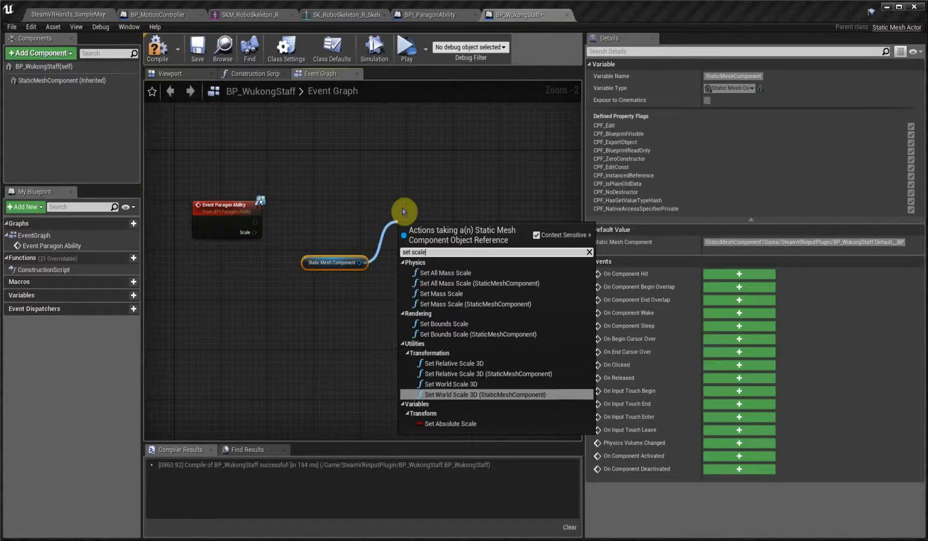
key("Up")
key("Escape")
type("setw or")
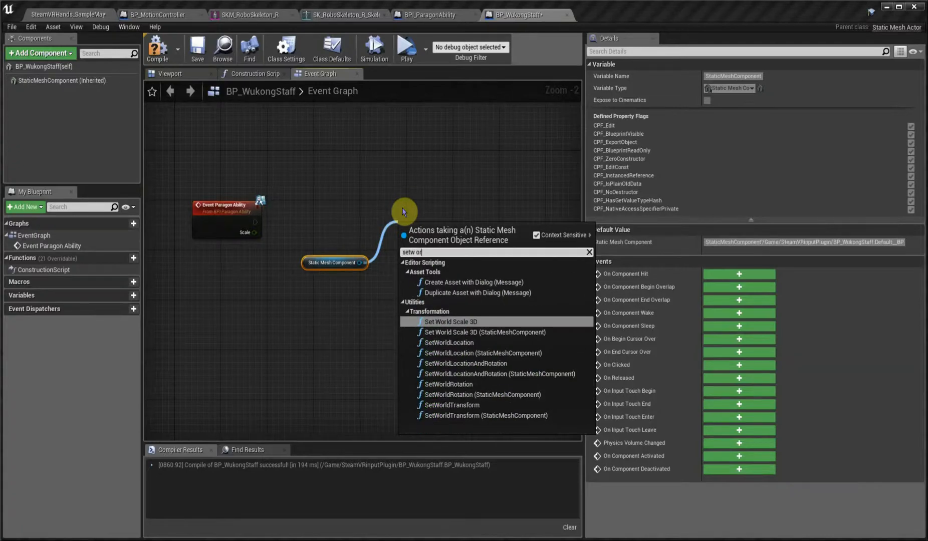
left_click(451, 321)
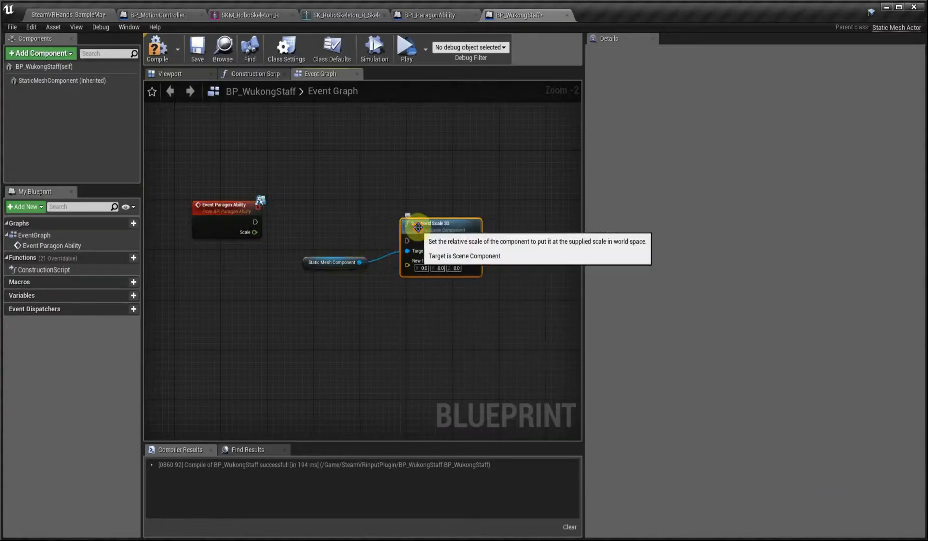
left_click_drag(414, 222, 456, 221)
- Add a GetWorldScale node for the Static Mesh Component and split its Return Value and the New Scale input into X, Y and Z
left_click_drag(358, 262, 380, 329)
type("getworld")
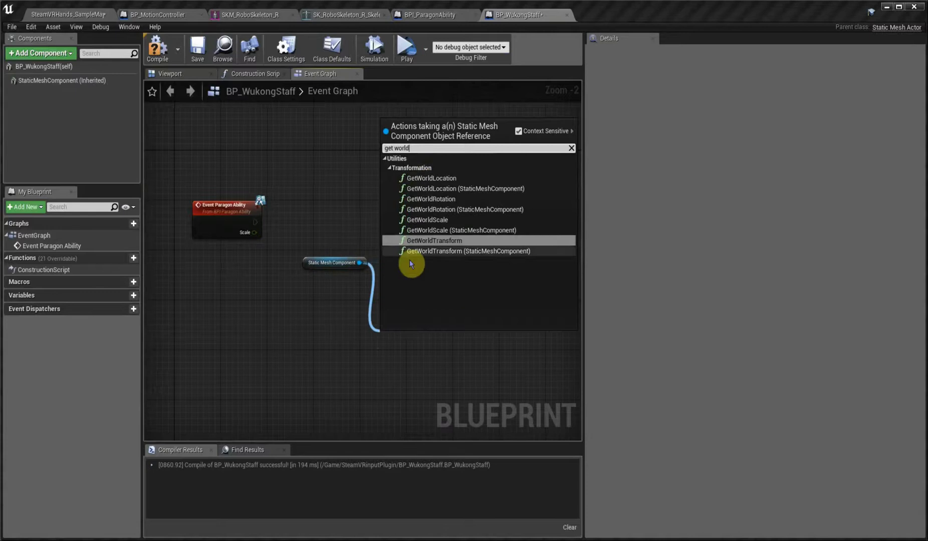
left_click(435, 220)
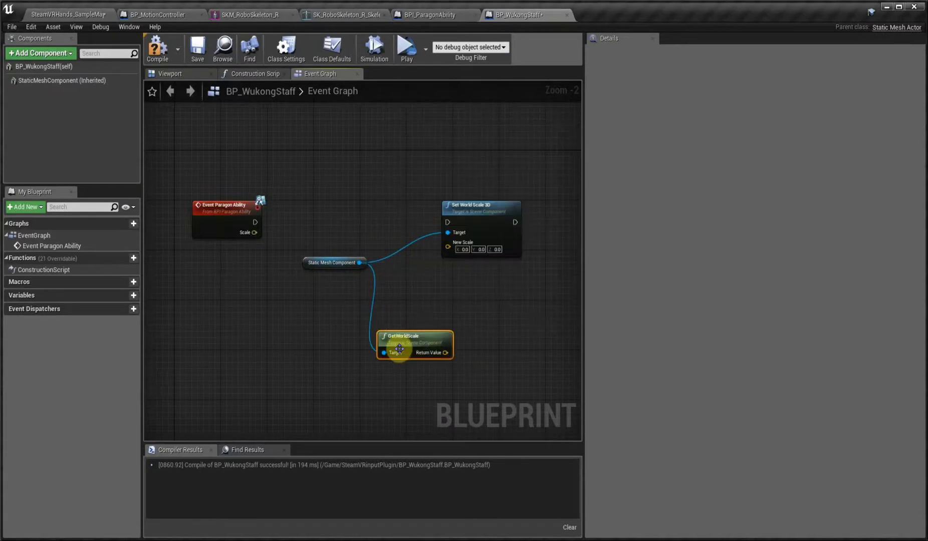
right_click(445, 352)
left_click(461, 379)
right_click(442, 244)
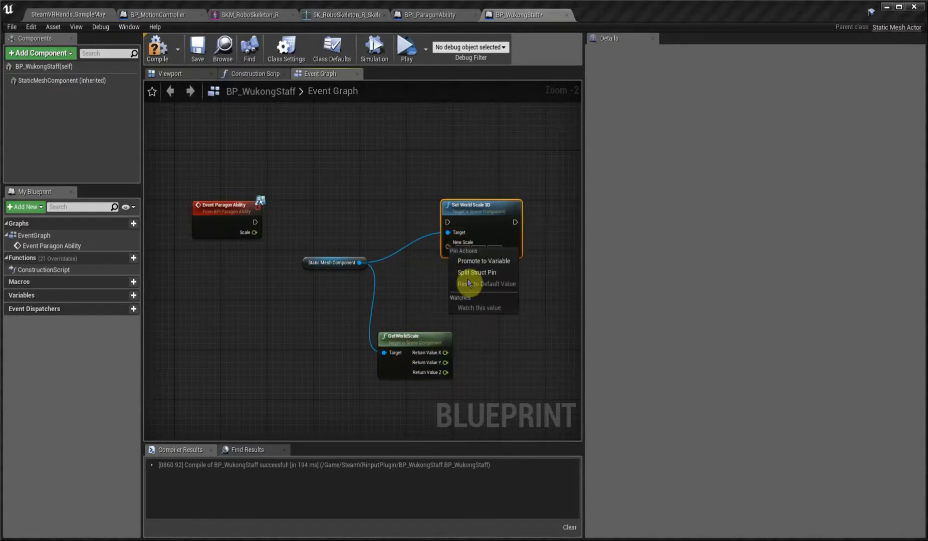
left_click(467, 276)
- Connect Event Paragon Ability's execution output to Set World Scale 3D and line up the nodes
left_click_drag(477, 209, 511, 197)
left_click_drag(255, 222, 482, 210)
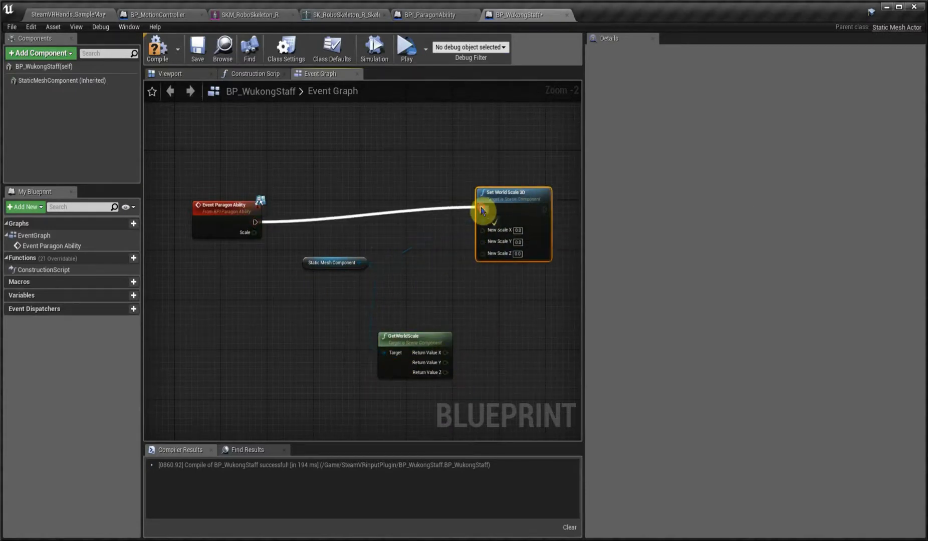
left_click_drag(306, 261, 283, 273)
left_click_drag(512, 208, 520, 217)
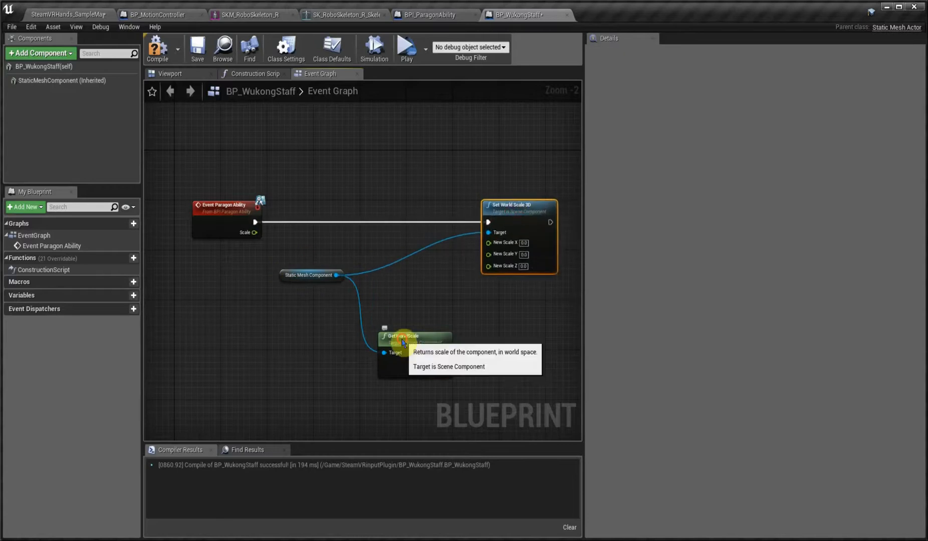
- Tidy the component nodes and connect GetWorldScale's X and Z return values to New Scale X and New Scale Z
left_click_drag(405, 338, 400, 331)
left_click_drag(288, 277, 290, 241)
left_click_drag(391, 332, 488, 243)
left_click_drag(427, 347, 488, 264)
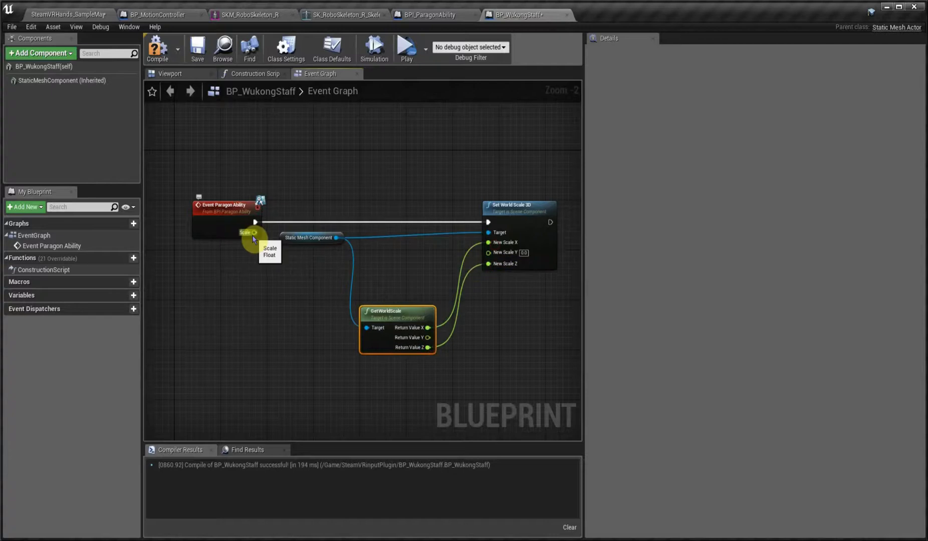
- Take the square root of the event's Scale, add 1.0 to it, and feed the sum into New Scale Y
left_click_drag(254, 233, 284, 396)
type("sqrt")
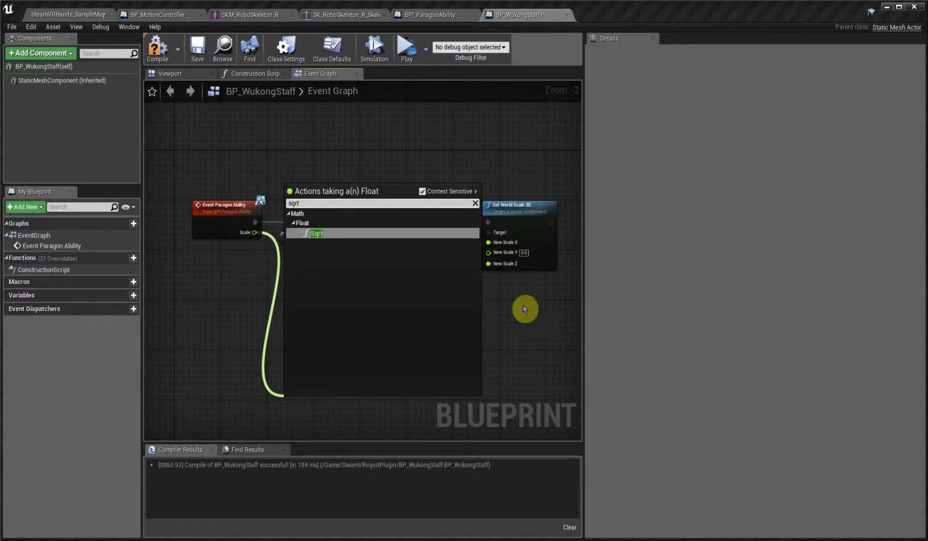
key("Return")
right_click_drag(334, 398, 311, 325)
left_click_drag(310, 325, 464, 178)
type("+")
left_click(389, 372)
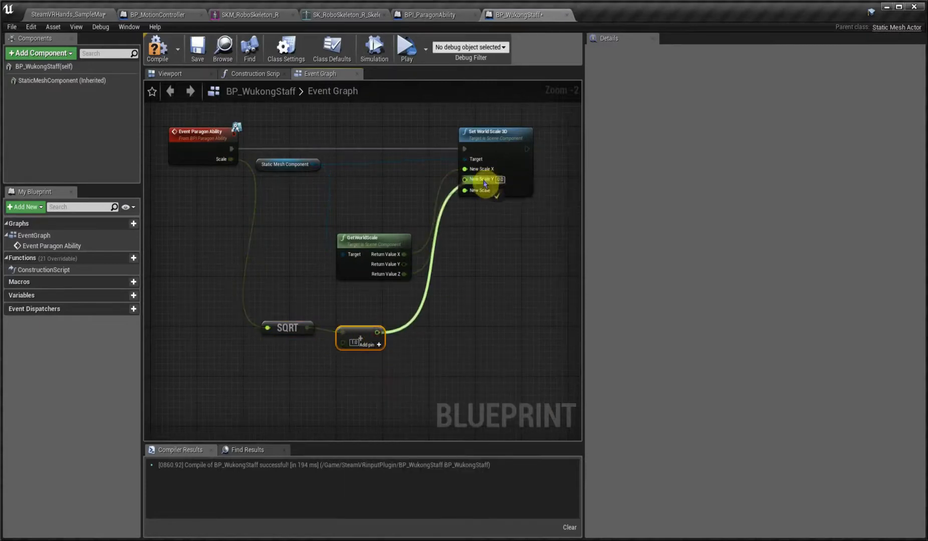
- Align the SQRT and addition nodes below GetWorldScale, then compile and save BP_WukongStaff
left_click_drag(352, 337, 375, 301)
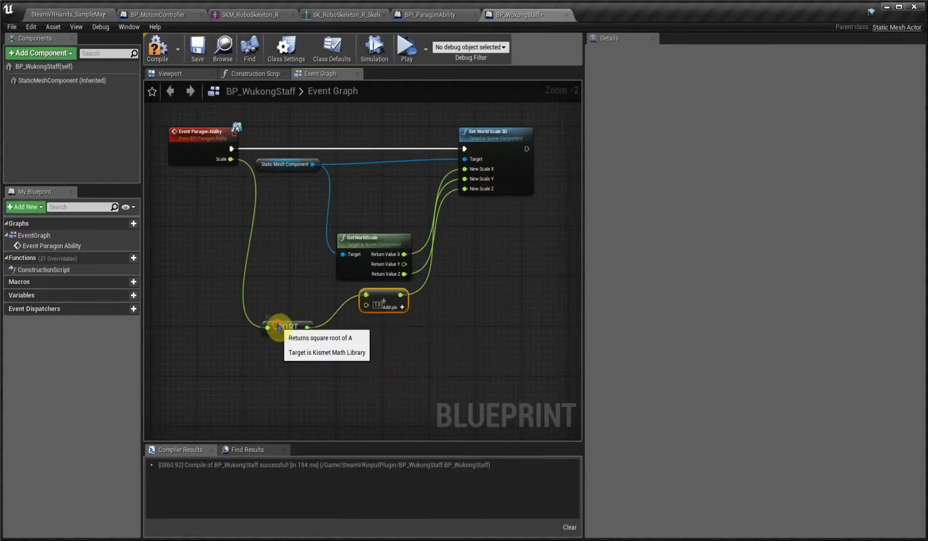
left_click_drag(276, 328, 294, 296)
left_click(149, 62)
left_click(198, 46)
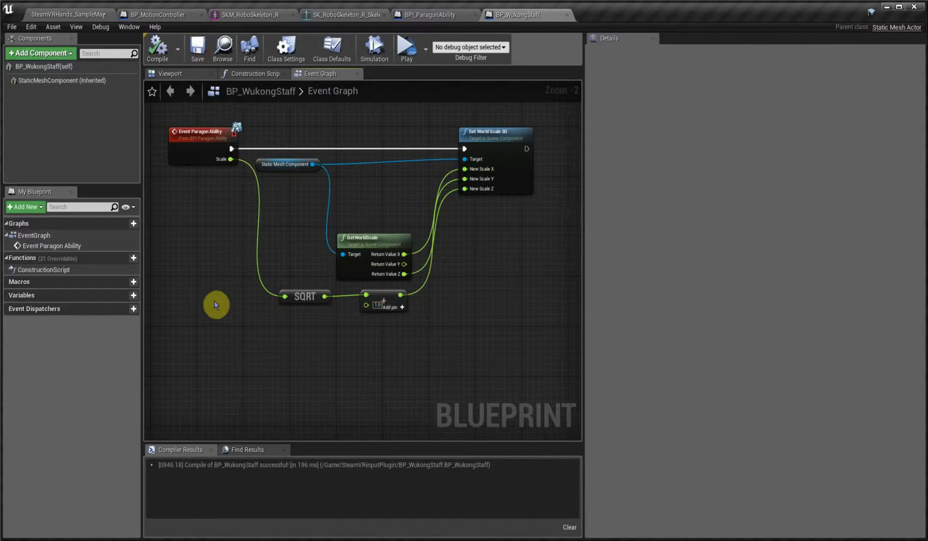
- In BP_MotionController, chain an empty SET Paragon Actor node after DetachFromActor to clear the reference, then compile and save
left_click(407, 17)
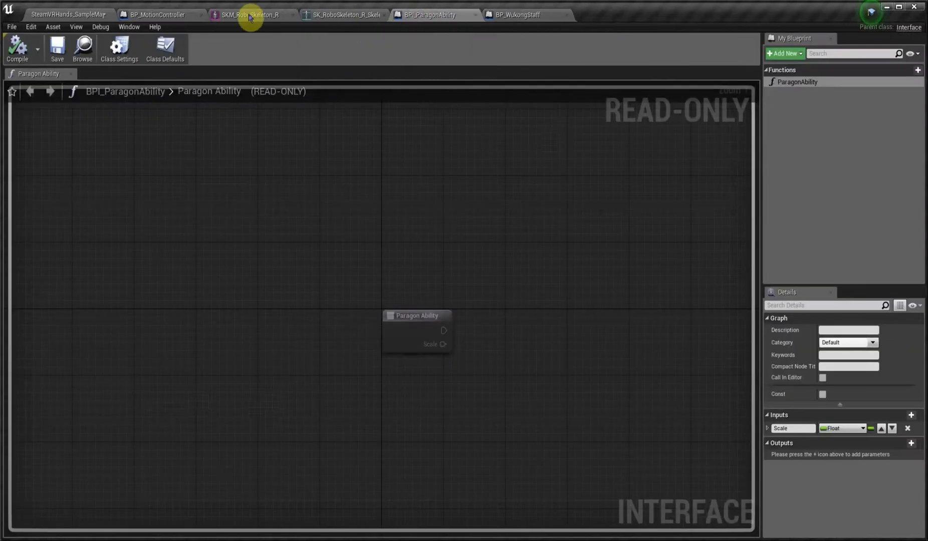
left_click(168, 14)
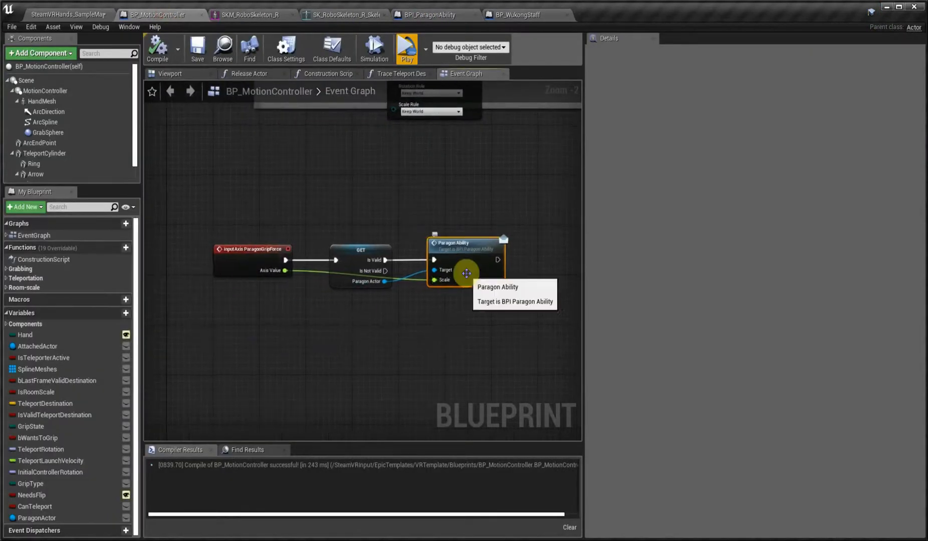
right_click_drag(438, 162, 389, 328)
left_click_drag(310, 276, 310, 318)
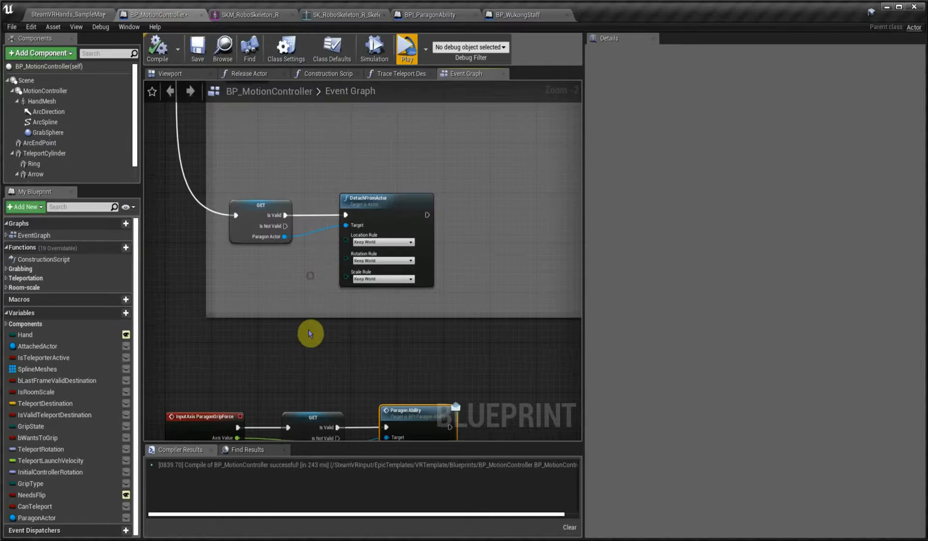
left_click_drag(284, 236, 463, 235)
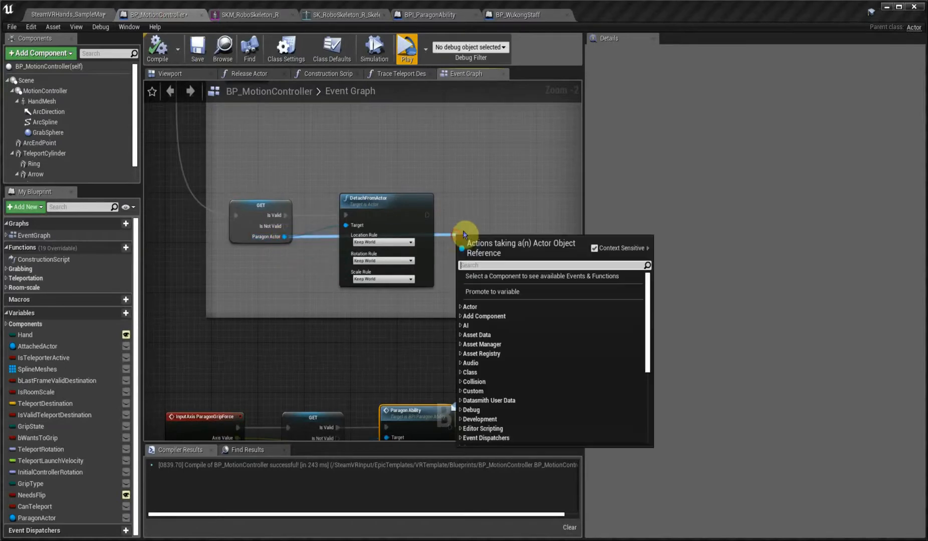
left_click_drag(36, 518, 461, 266, "alt")
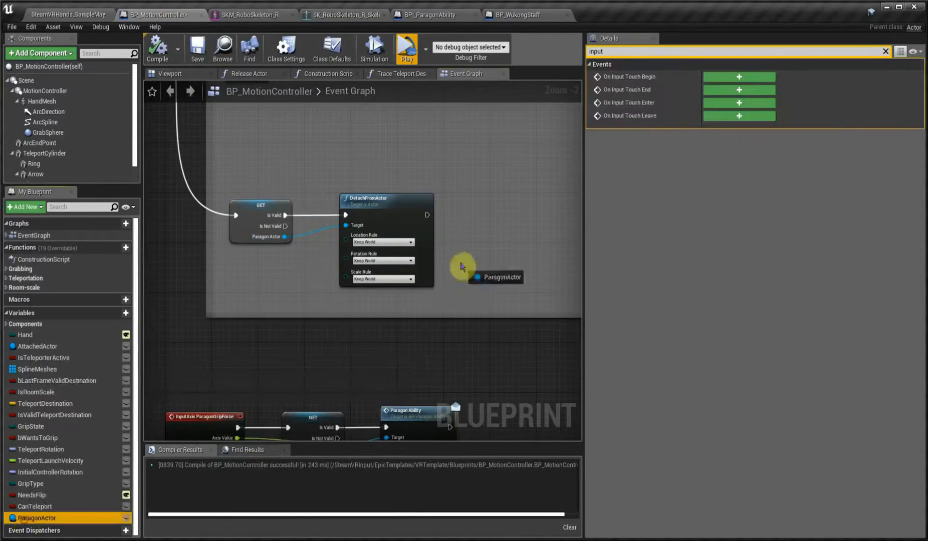
left_click_drag(427, 215, 471, 272)
left_click_drag(481, 277, 486, 220)
left_click(157, 49)
left_click(197, 49)
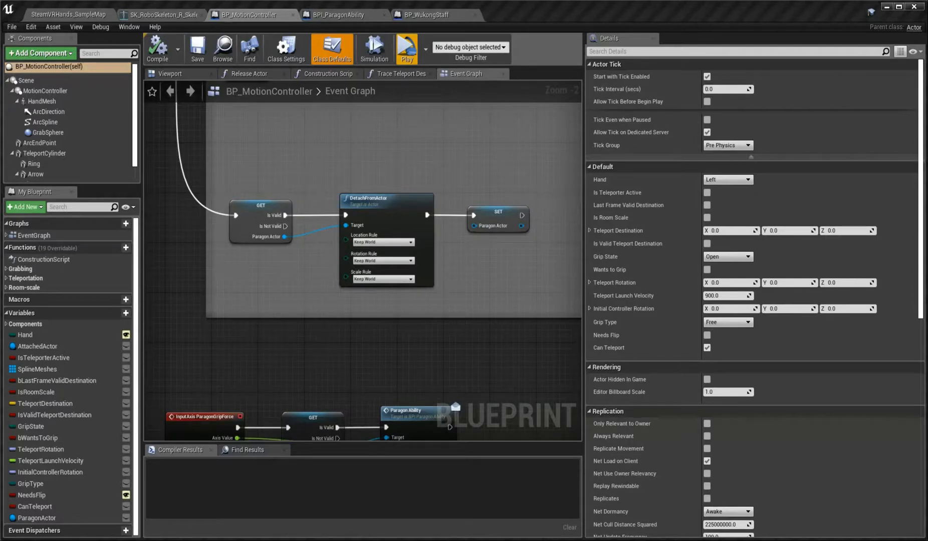
- Return to the SteamVRHands_SampleMap level and open the project's Engine - Input settings
left_click(69, 15)
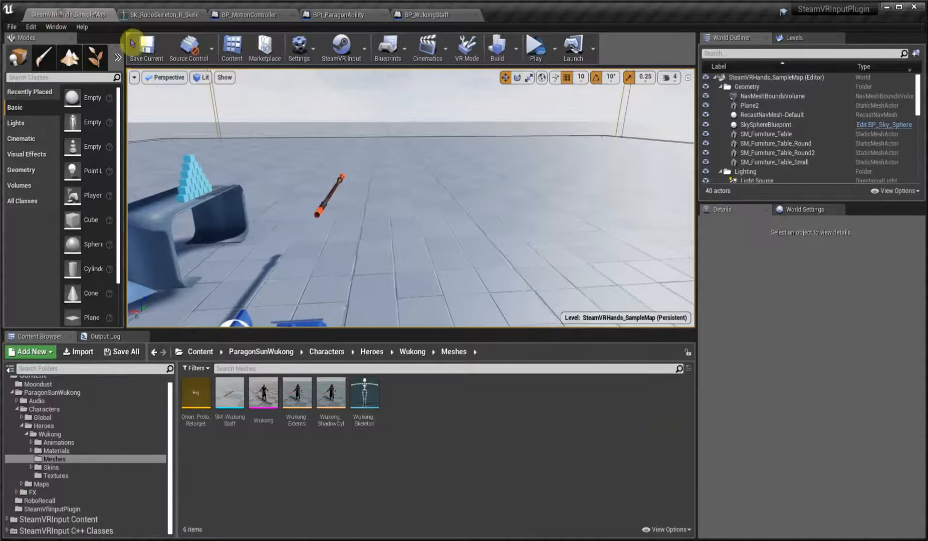
left_click(299, 46)
left_click(317, 88)
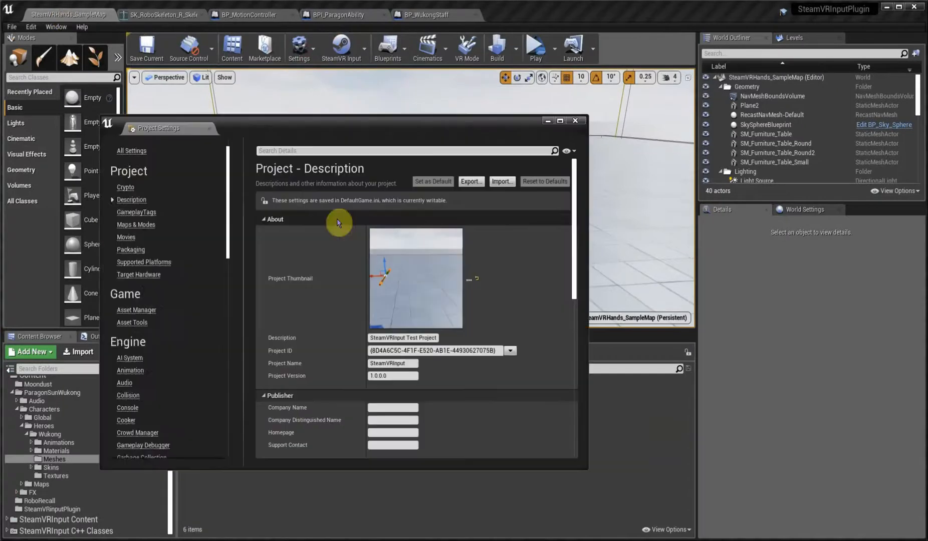
scroll(170, 352, "down", 10)
left_click(125, 320)
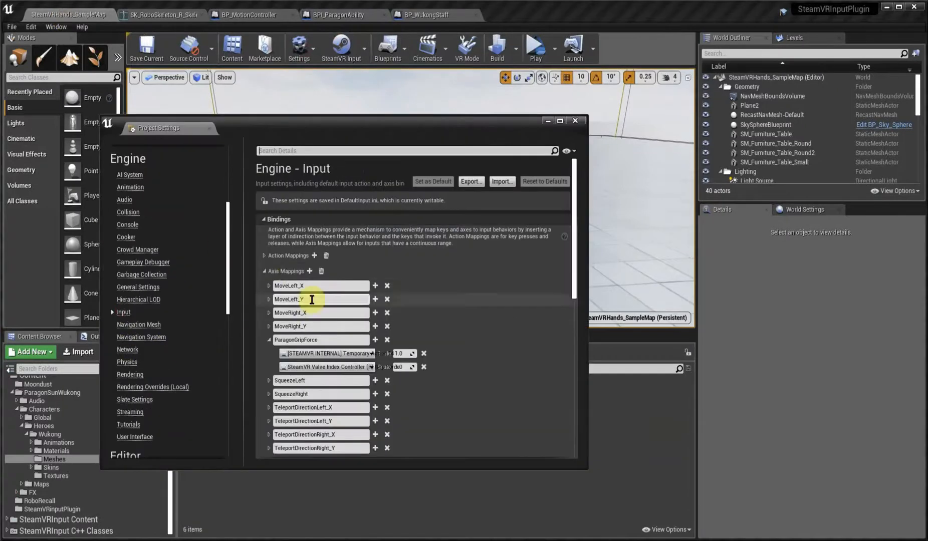
- Add an action mapping named PinchGrab and bind it to SteamVR Index Controller (L) Pinch Grab
left_click(264, 271)
left_click(264, 256)
left_click(314, 255)
scroll(307, 345, "down", 3)
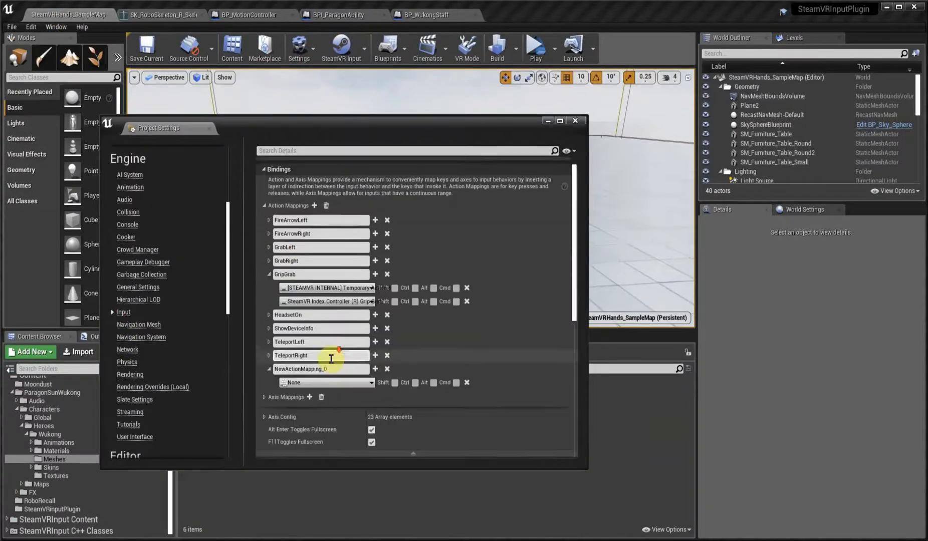
left_click(336, 353)
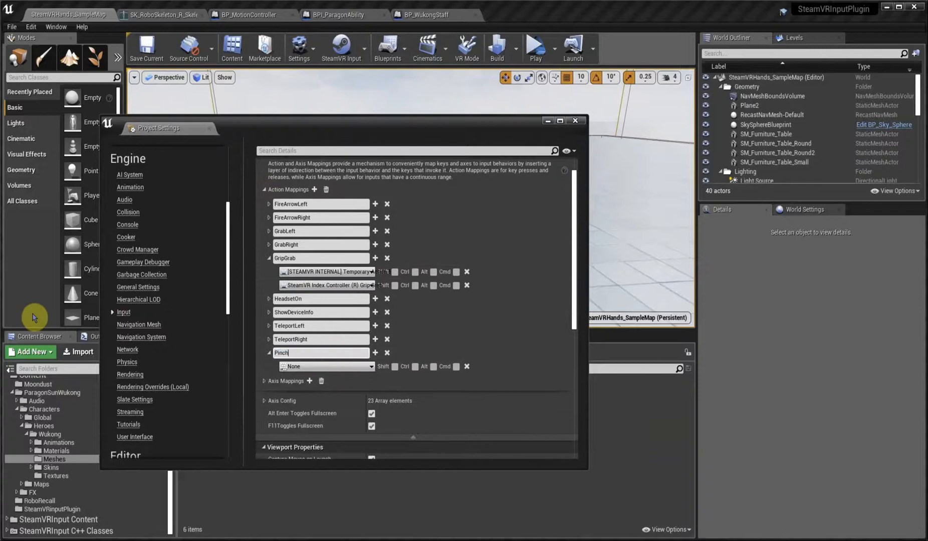
left_click(318, 366)
type("Pinch")
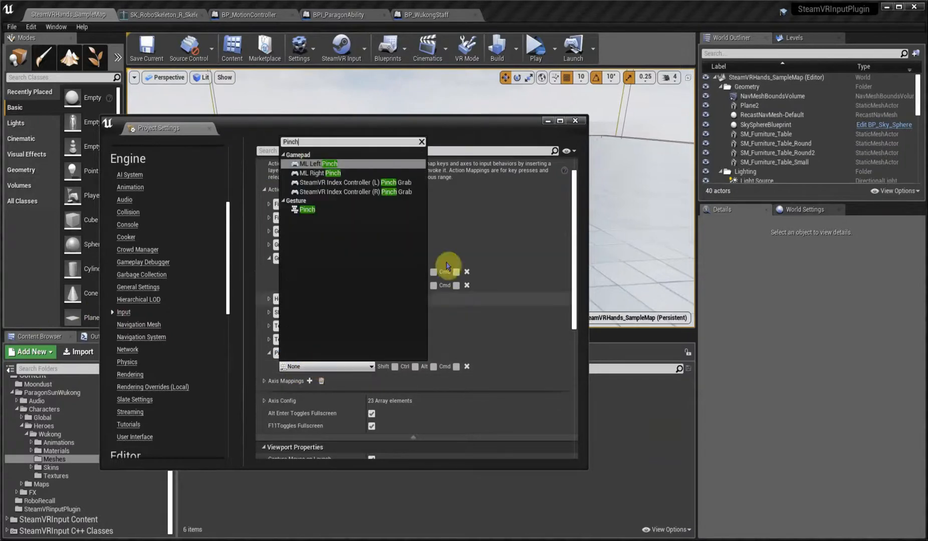
left_click(392, 183)
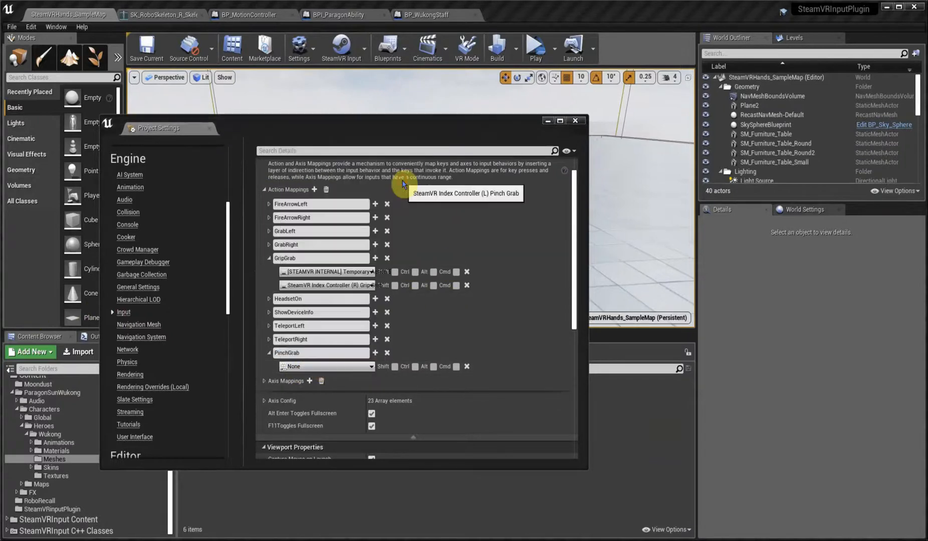
- Regenerate the SteamVR Input action manifest and refresh the controller bindings for the new PinchGrab action
left_click(342, 51)
left_click(357, 70)
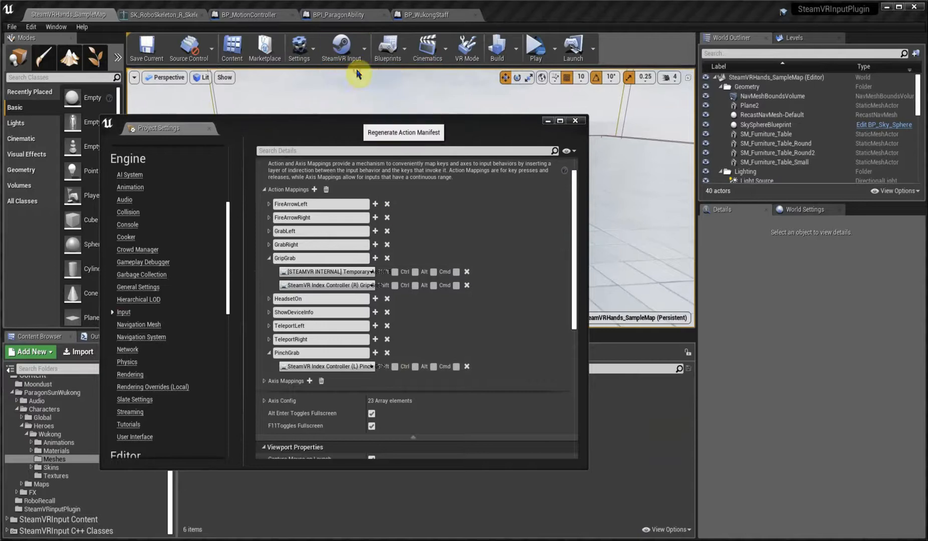
left_click(349, 52)
left_click(379, 82)
left_click(357, 55)
left_click(383, 94)
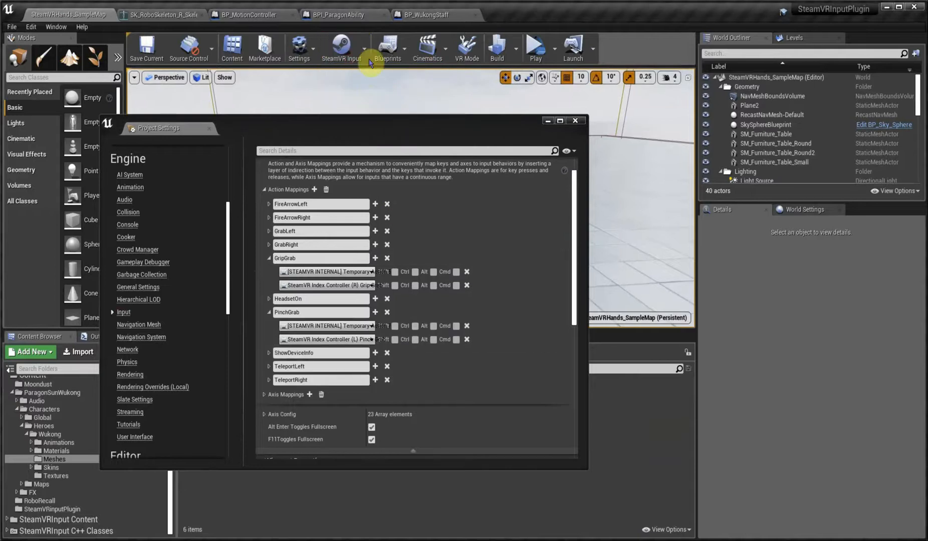
- Open the default Index controller bindings in the browser, examine PinchGrab's response in the Input Debugger, and close the project settings
left_click(358, 55)
left_click(361, 105)
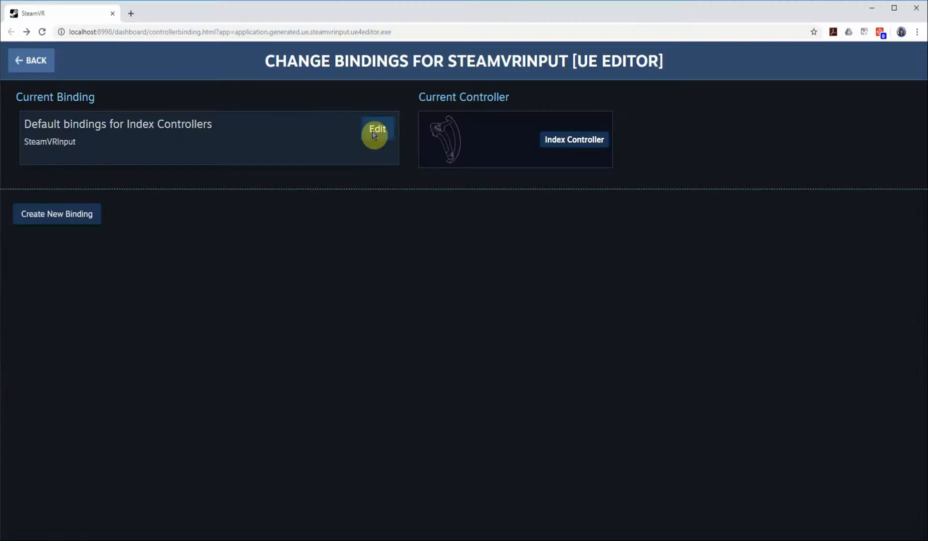
left_click(373, 132)
left_click(778, 512)
scroll(125, 310, "down", 5)
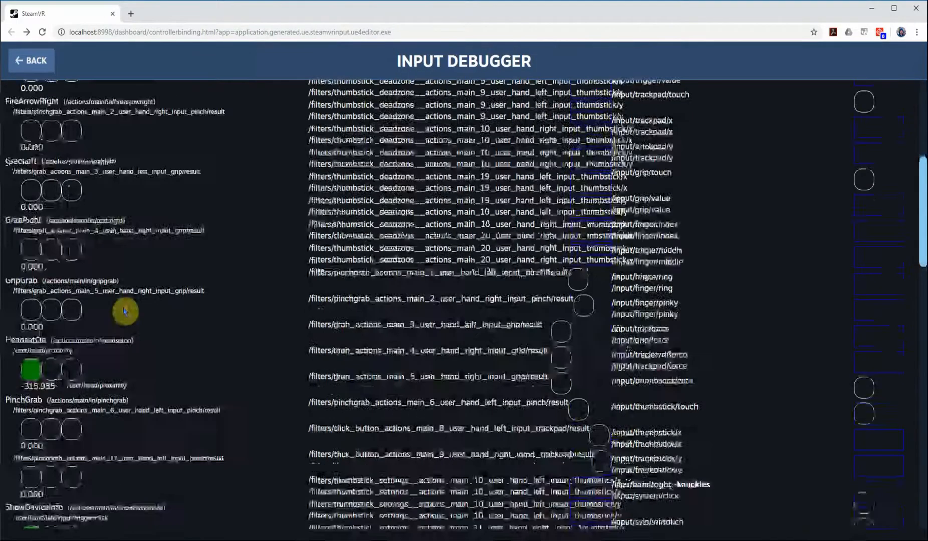
scroll(125, 311, "down", 1)
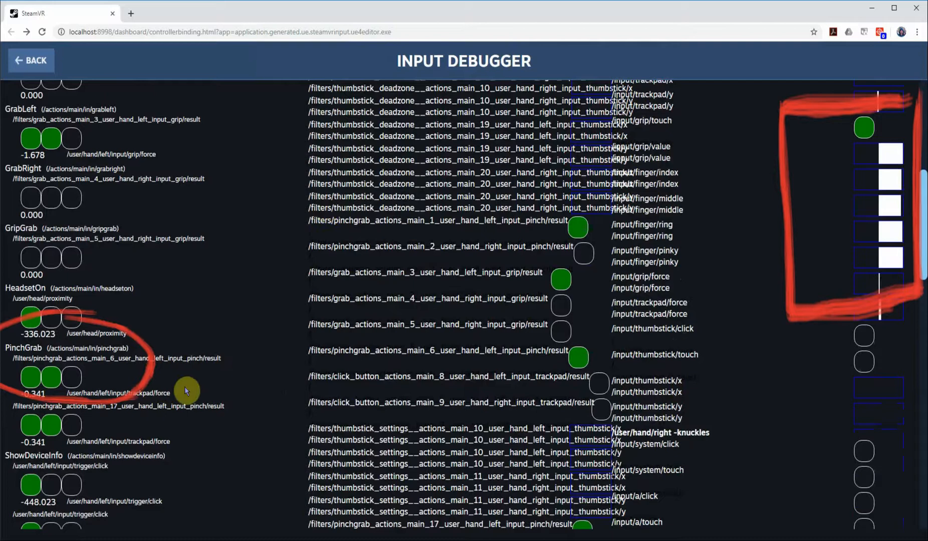
scroll(127, 373, "down", 1)
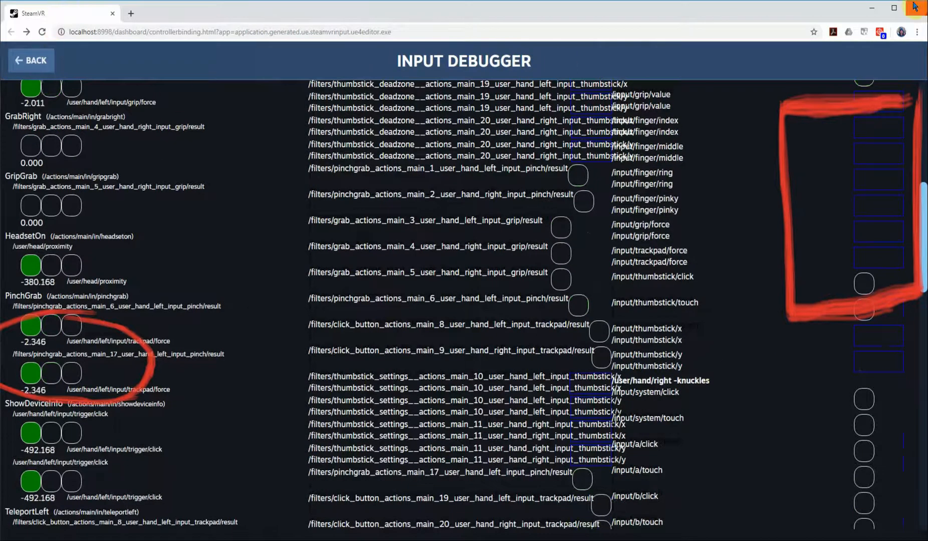
left_click(870, 7)
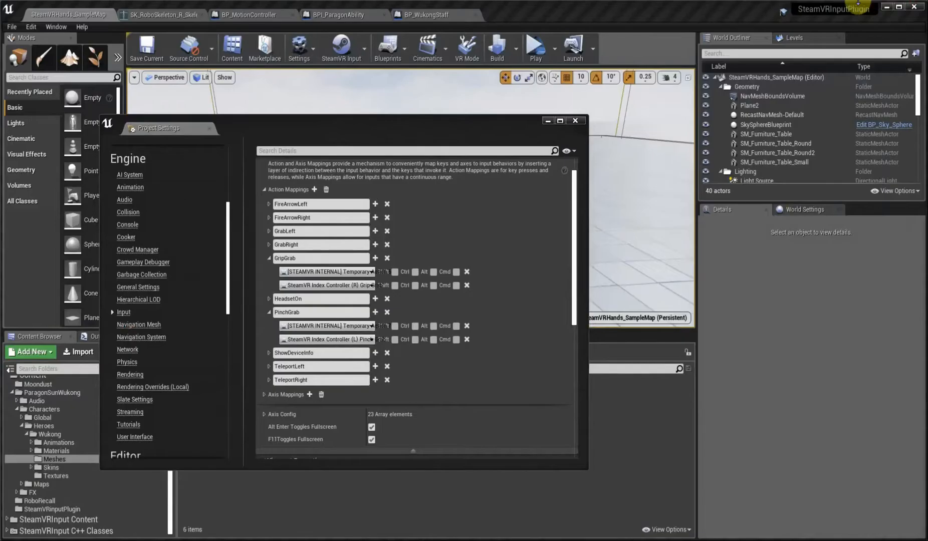
left_click(574, 121)
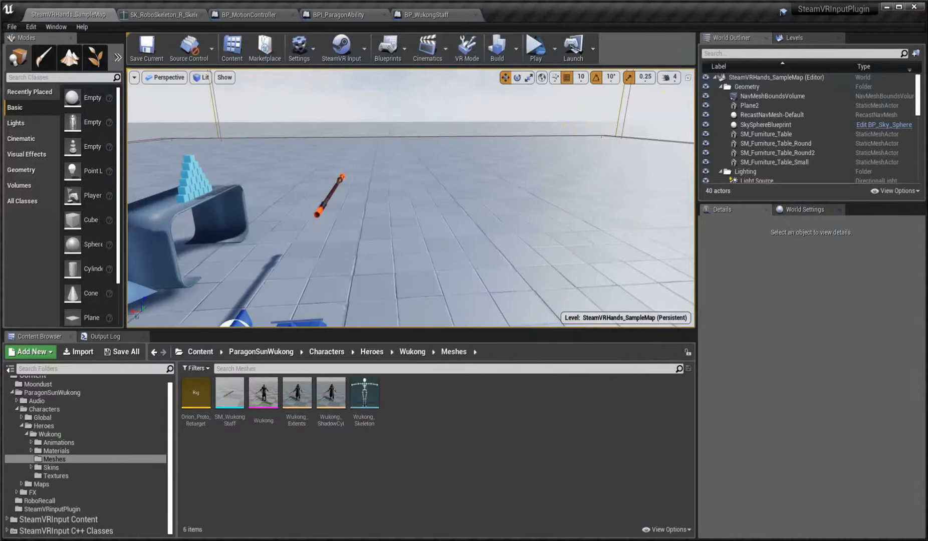
- Switch to the Epic Games Launcher and add the Paragon: Gideon asset pack to the SteamVRInputPlugin project
left_click(677, 540)
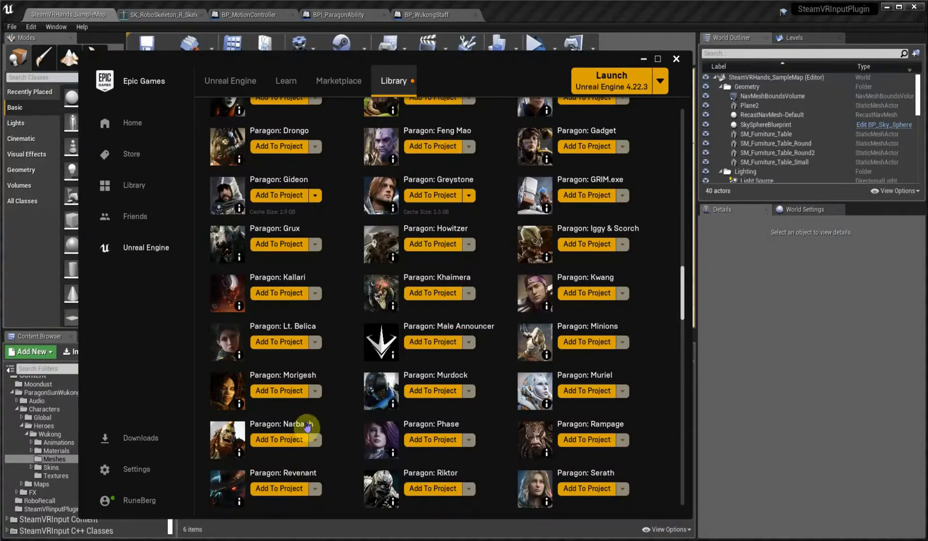
left_click(272, 195)
left_click(508, 235)
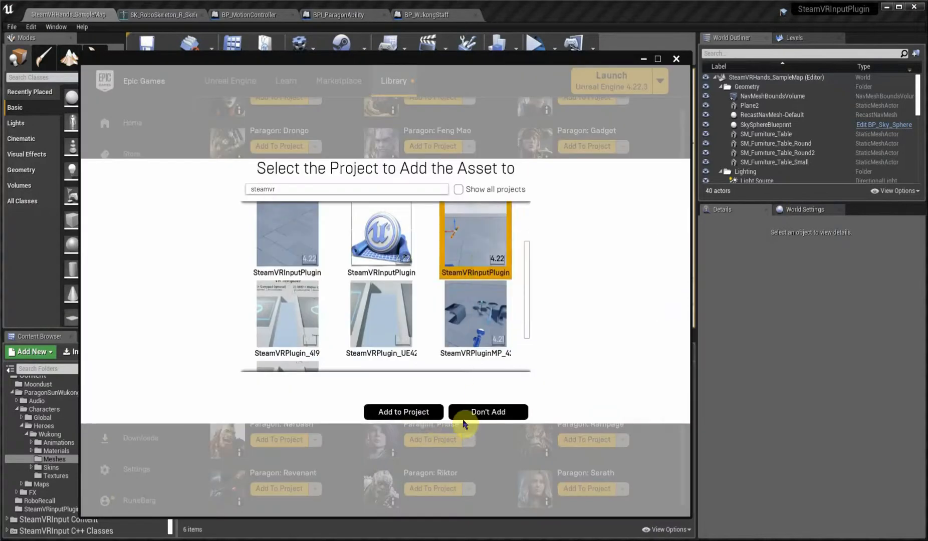
left_click(429, 416)
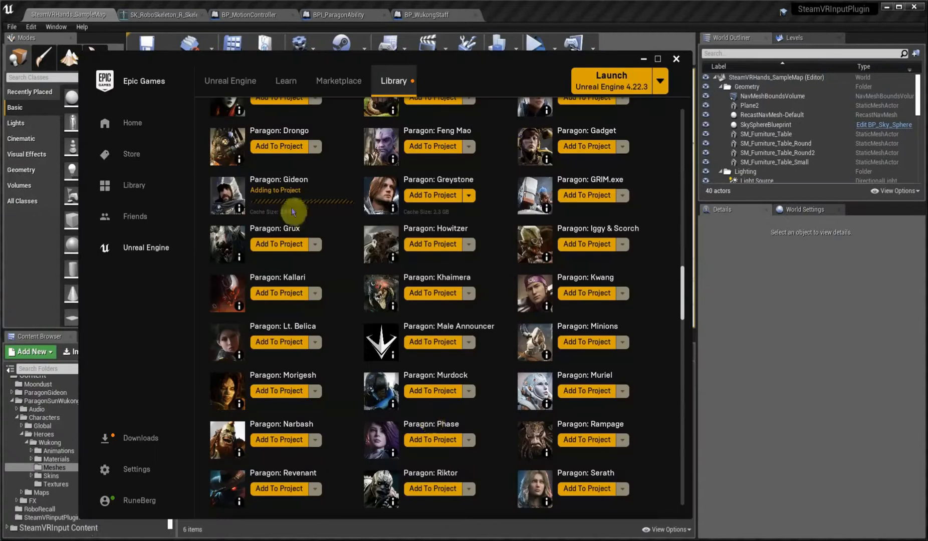
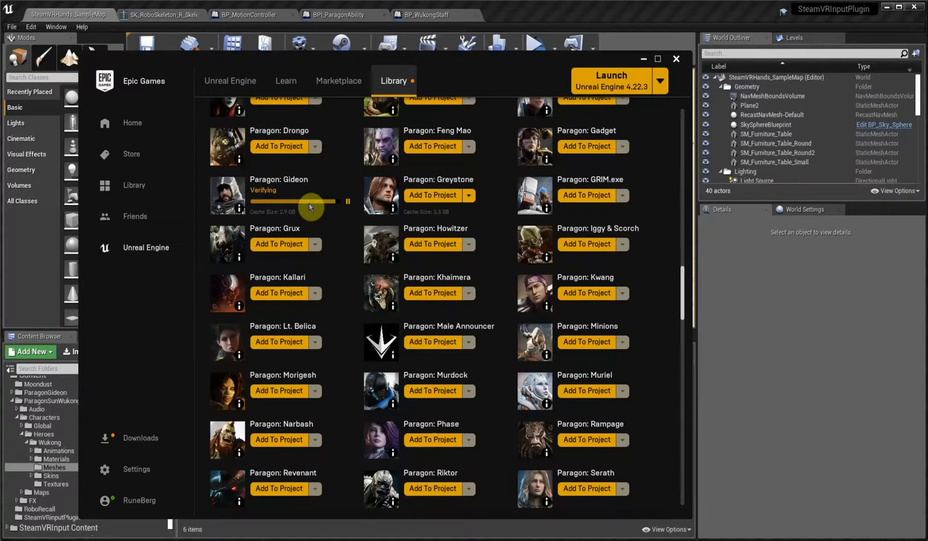
left_click(644, 59)
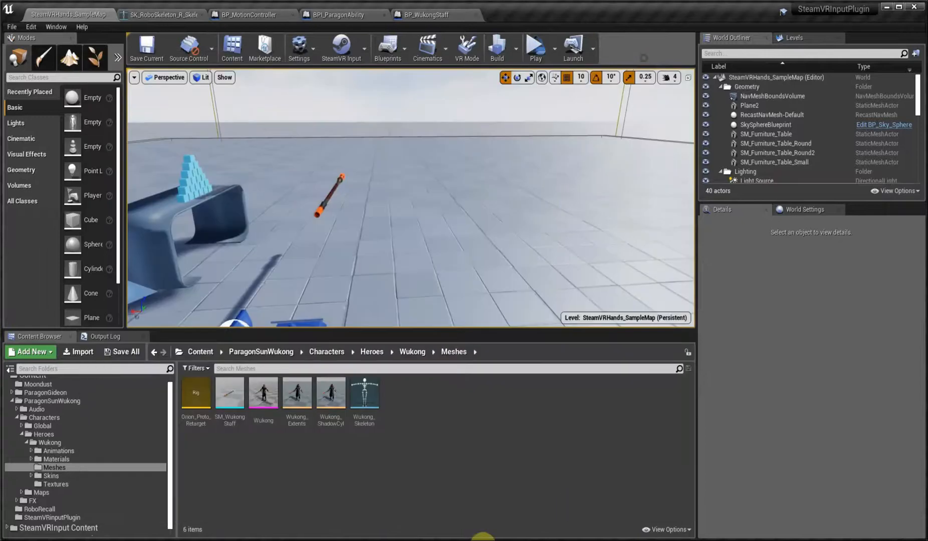
- Search the ParagonGideon folder for "ring" and place the SM_Gideon_Ring_Portal static mesh in the level
left_click(12, 401)
left_click(28, 401)
left_click(13, 400)
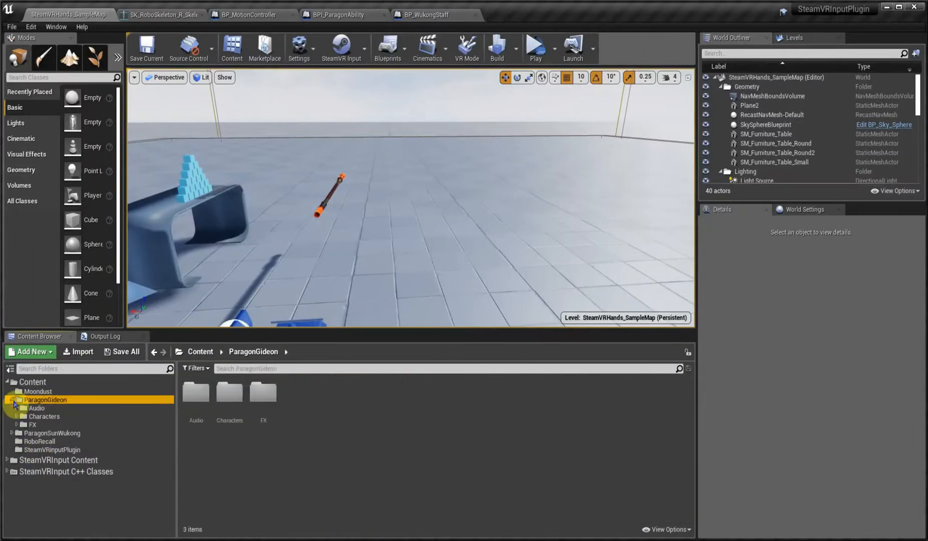
left_click(232, 368)
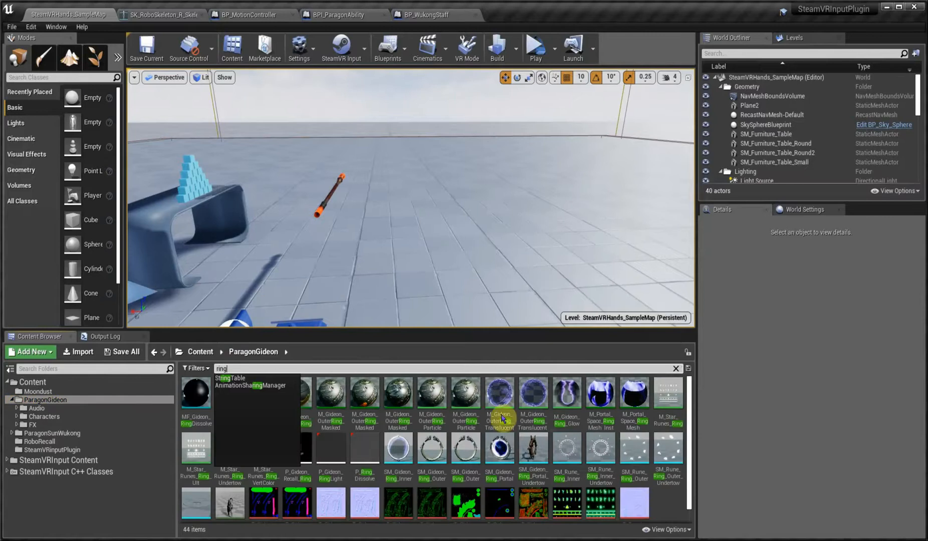
left_click(399, 453)
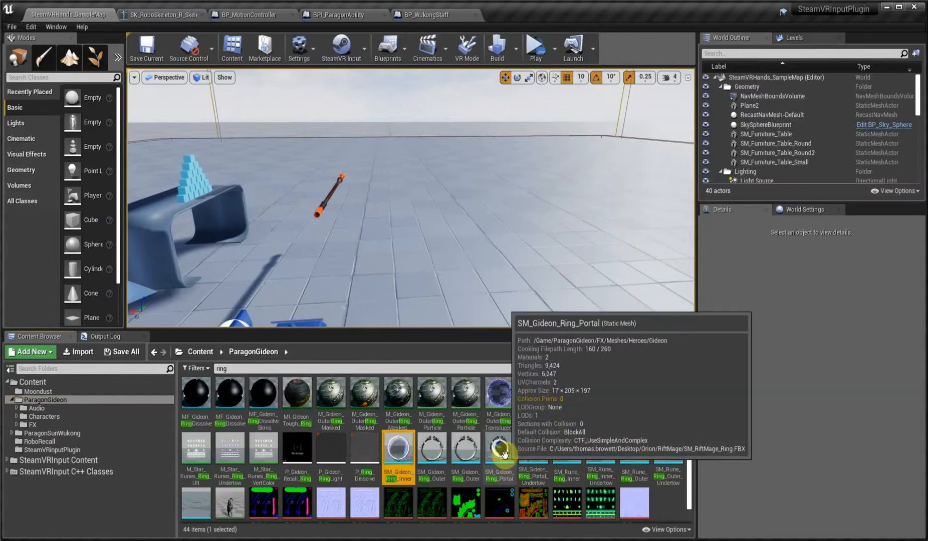
left_click_drag(500, 447, 312, 254)
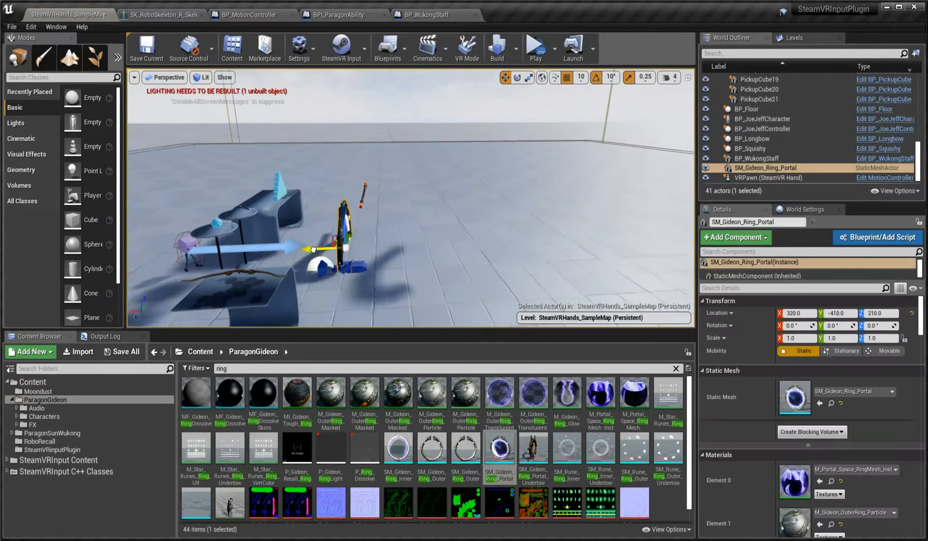
- Move the portal ring beside the tables to about X 270, Y -730, Z 320
mouse_move(348, 237)
left_mouse_down("shift")
mouse_move(325, 258)
mouse_move(352, 241)
mouse_move(365, 202)
mouse_move(345, 250)
left_mouse_up("shift")
right_click_drag(353, 234, 369, 221)
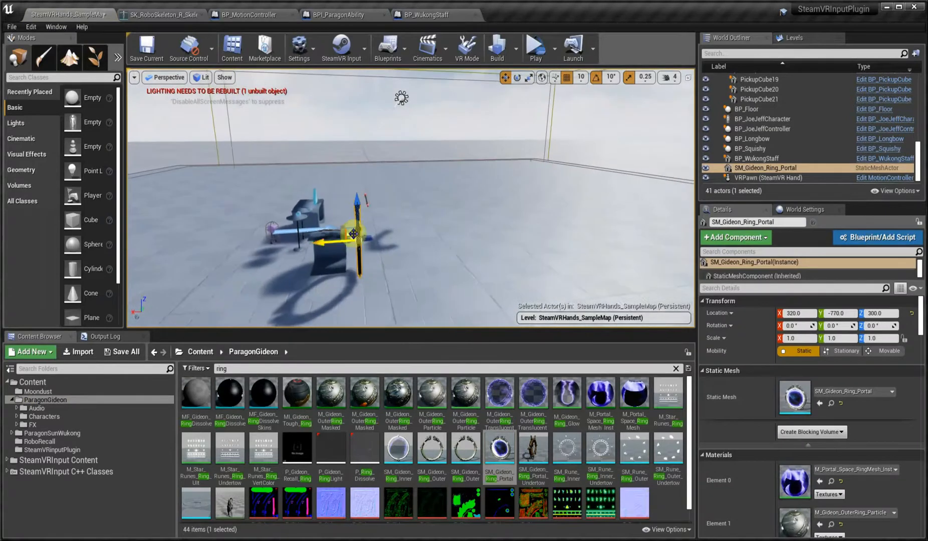
mouse_move(357, 206)
left_mouse_down()
mouse_move(366, 180)
mouse_move(371, 195)
left_mouse_up()
left_click_drag(324, 238, 343, 239)
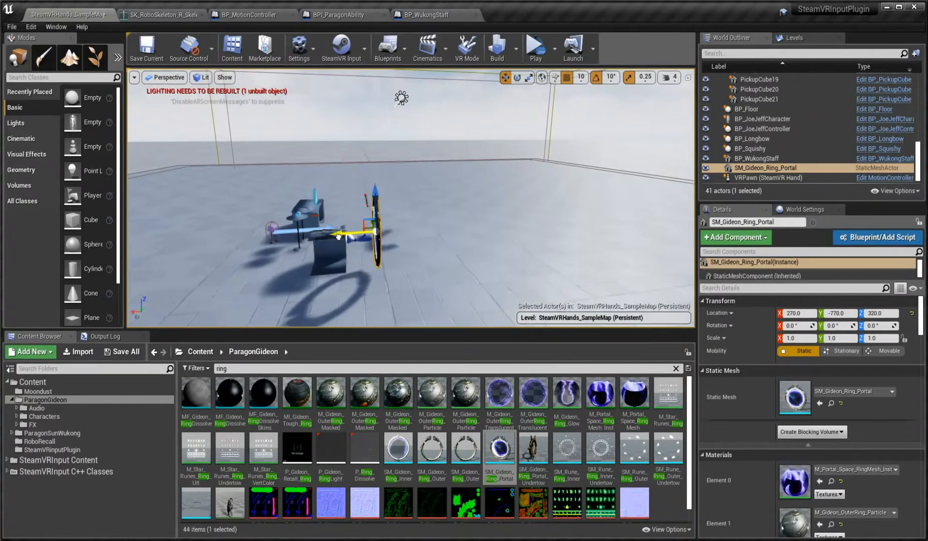
left_click_drag(348, 274, 438, 235, "alt")
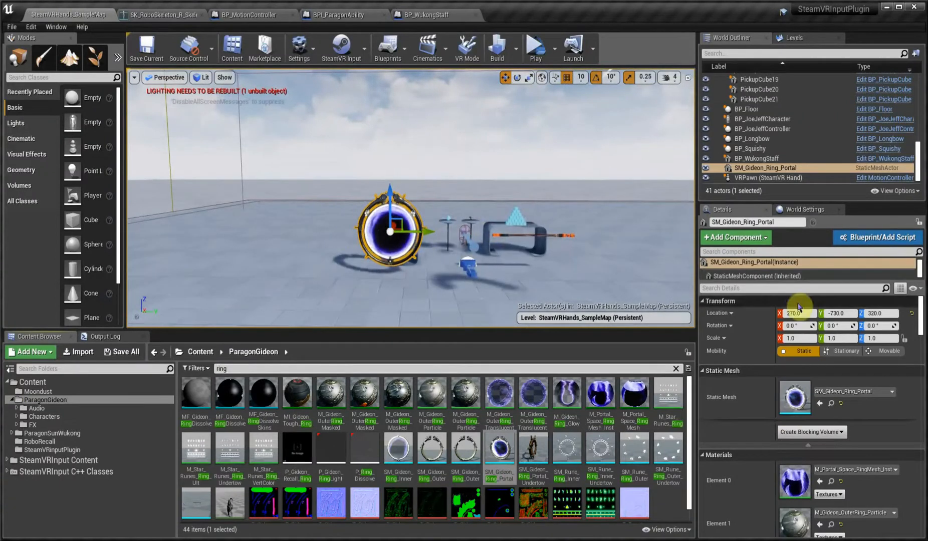
- Open the portal ring's Element 0 material, M_Portal_Space_RingMesh_Inst, and inspect its preview up close
scroll(818, 414, "down", 3)
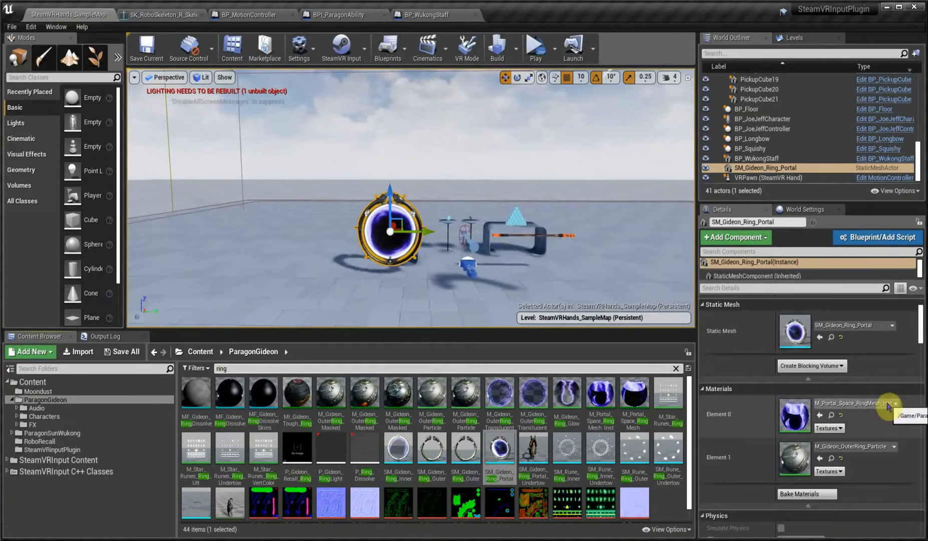
left_click(830, 414)
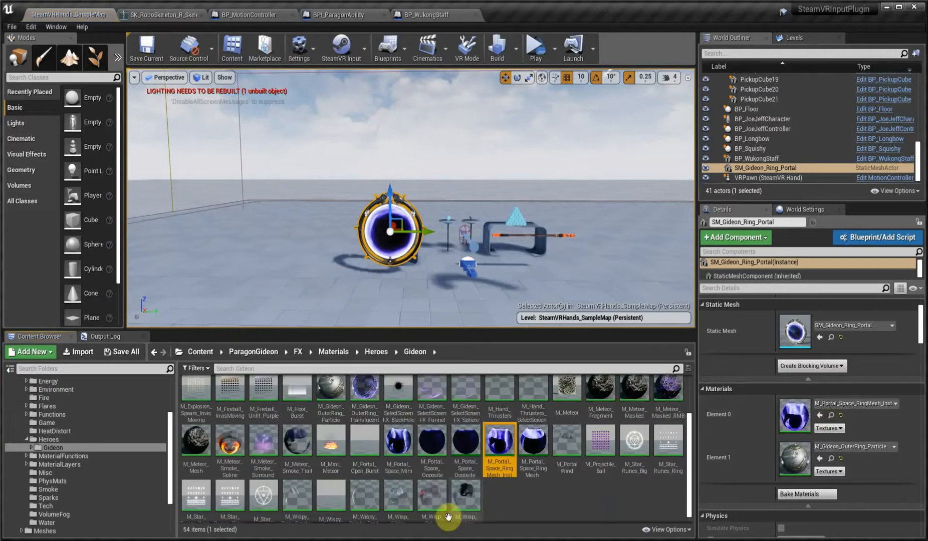
double_click(496, 441)
left_click_drag(542, 449, 514, 408)
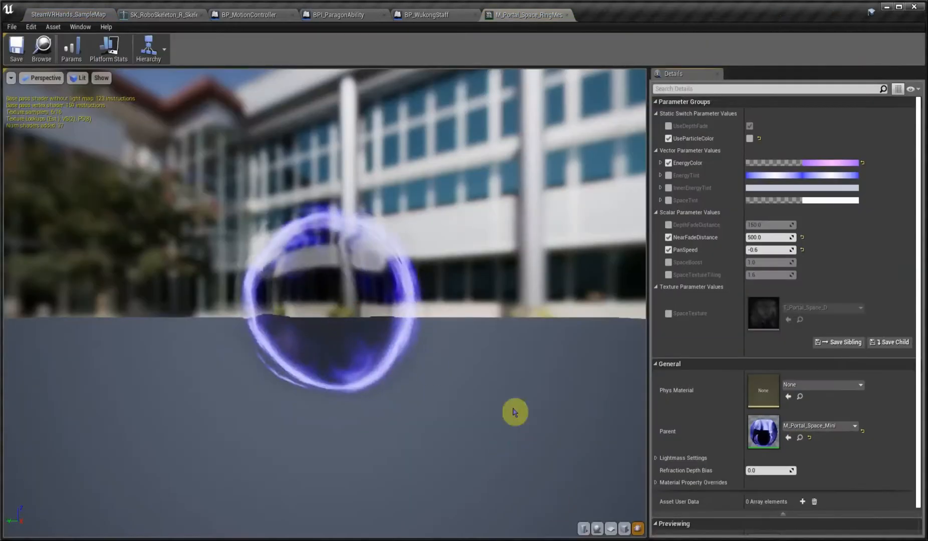
scroll(360, 287, "up", 3)
mouse_move(360, 288)
left_mouse_down()
mouse_move(383, 326)
mouse_move(451, 321)
mouse_move(368, 300)
left_mouse_up()
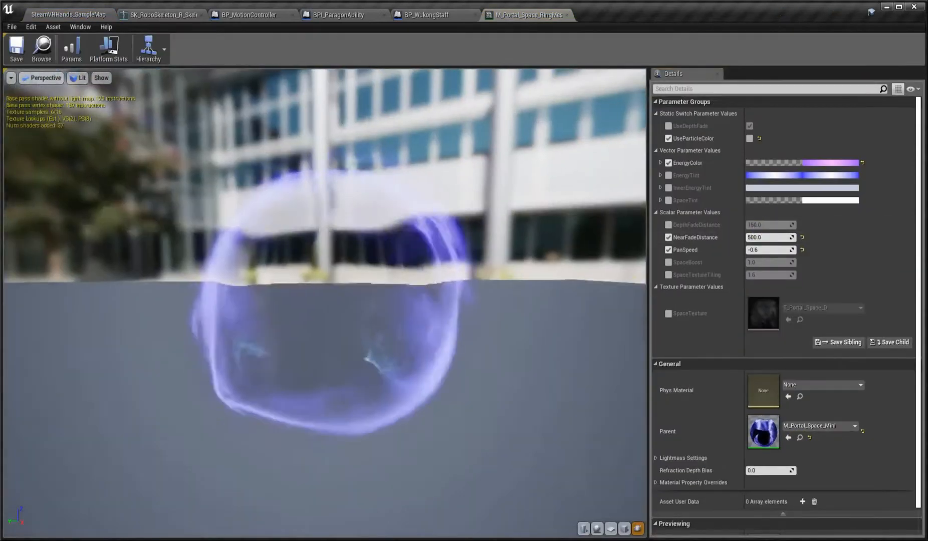
- Try a NearFadeDistance of 1 on the ring material, examine the portal preview, and restore the value to 500
left_click(759, 238)
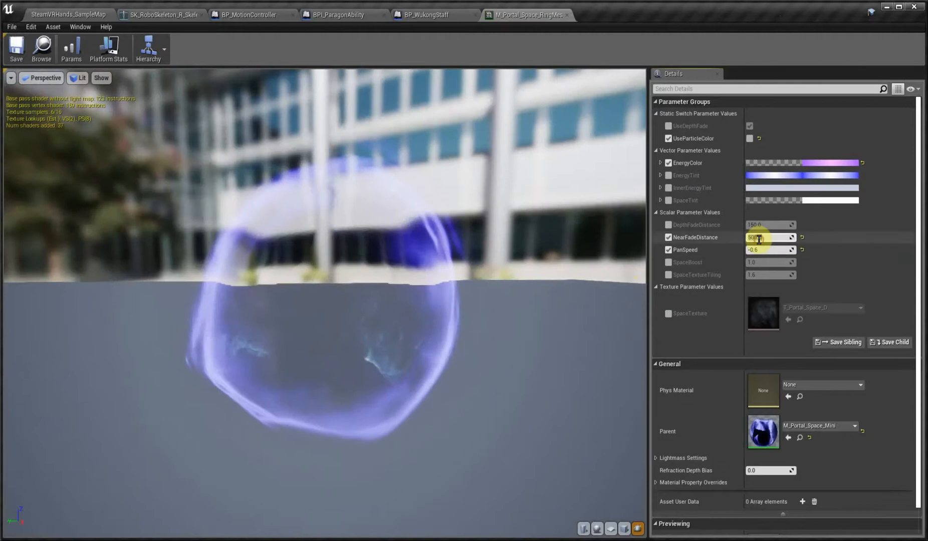
type("1")
key("Return")
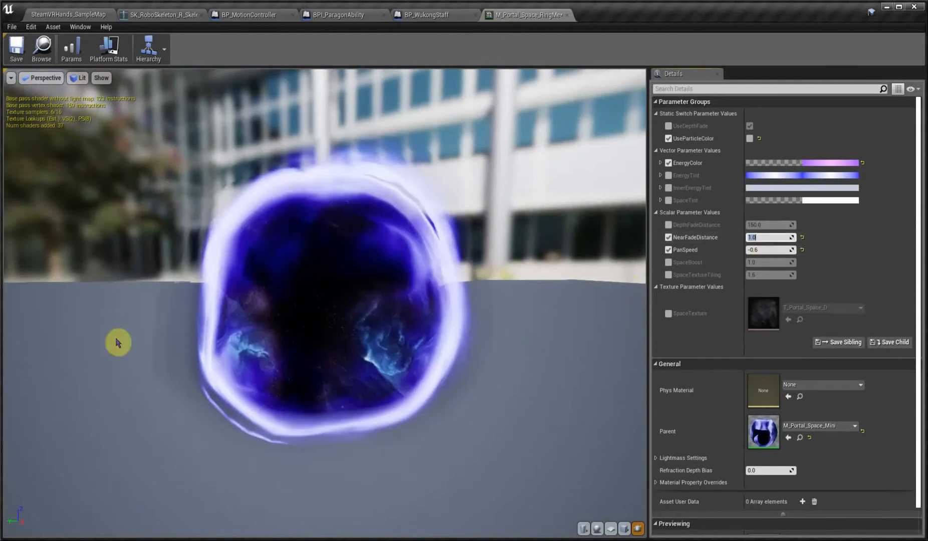
mouse_move(145, 362)
left_mouse_down()
mouse_move(40, 368)
mouse_move(175, 363)
mouse_move(145, 362)
left_mouse_up()
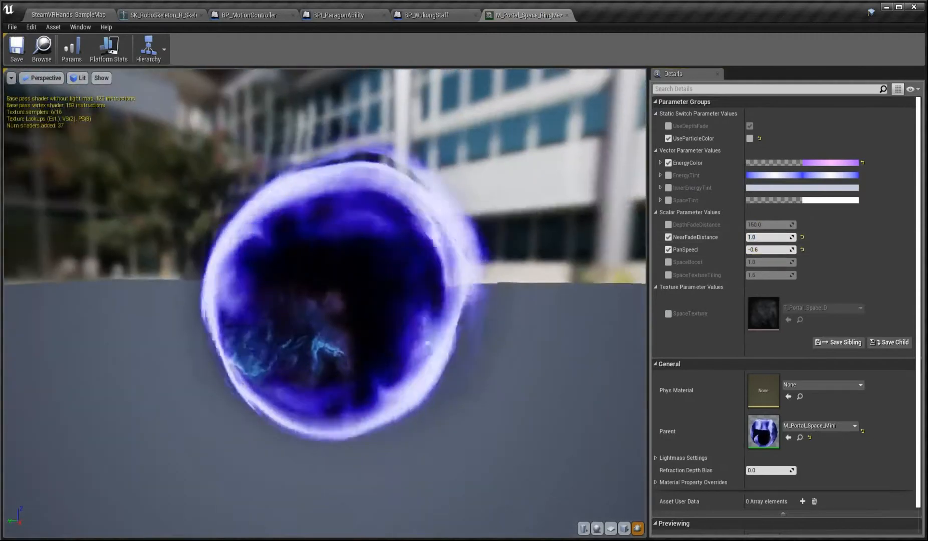
left_click(759, 238)
type("500")
key("Return")
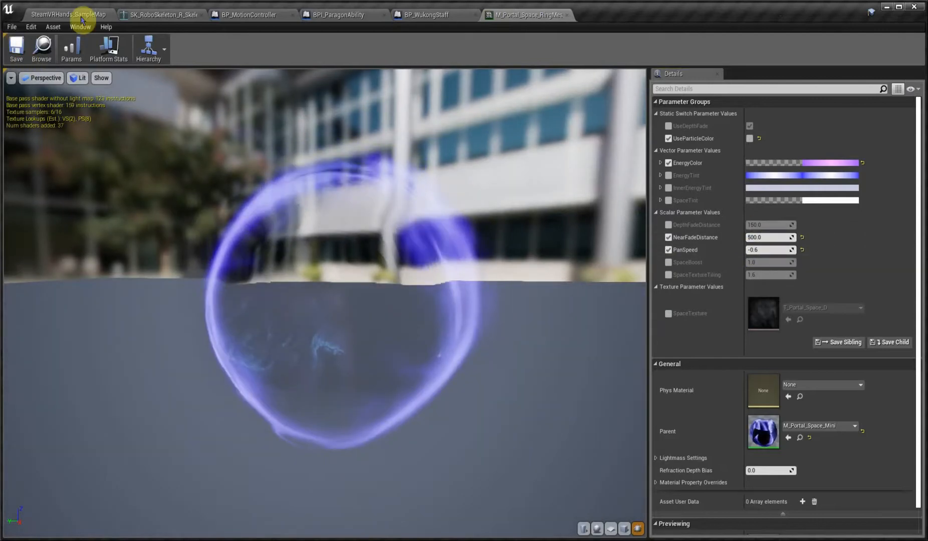
- Return to the sample map and convert the portal ring into a blueprint named BP_Portal in the SteamVRinputPlugin folder
left_click(70, 15)
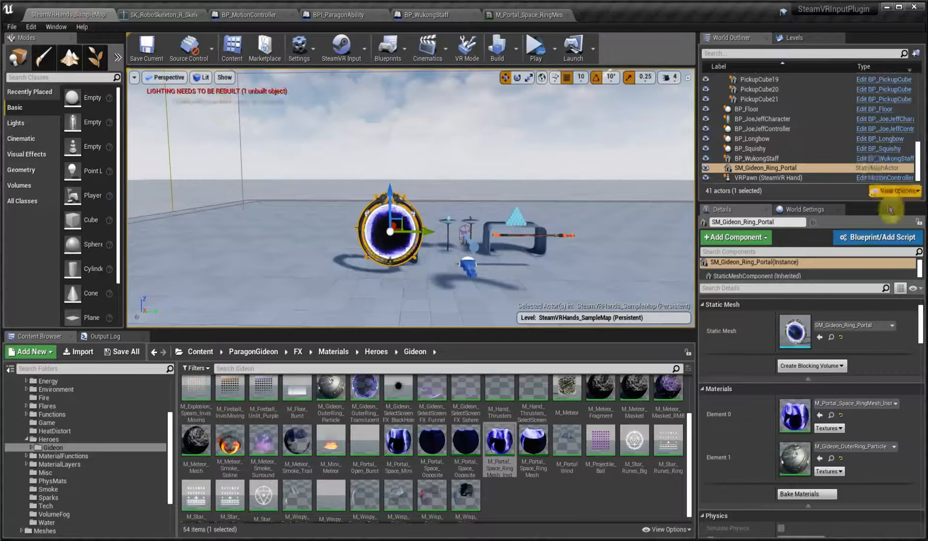
left_click(811, 237)
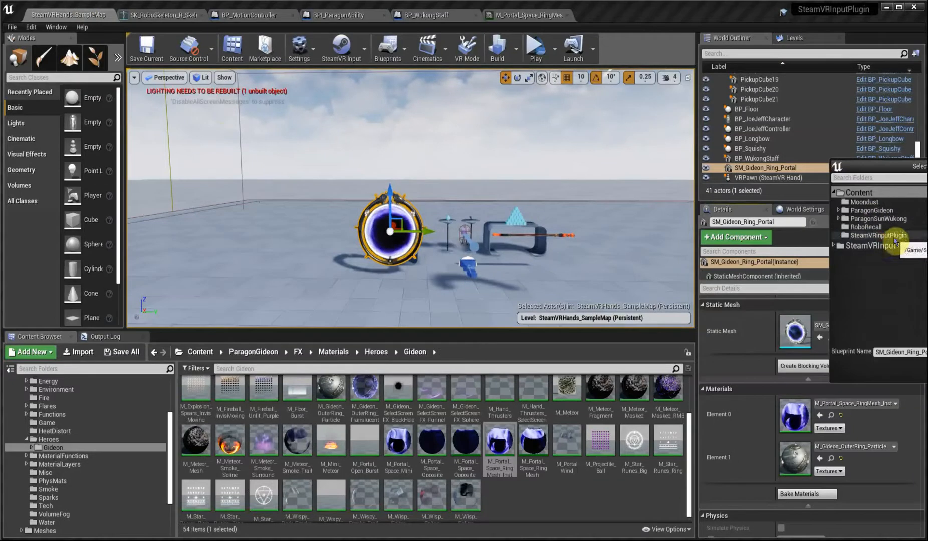
left_click(879, 235)
left_click_drag(889, 167, 434, 140)
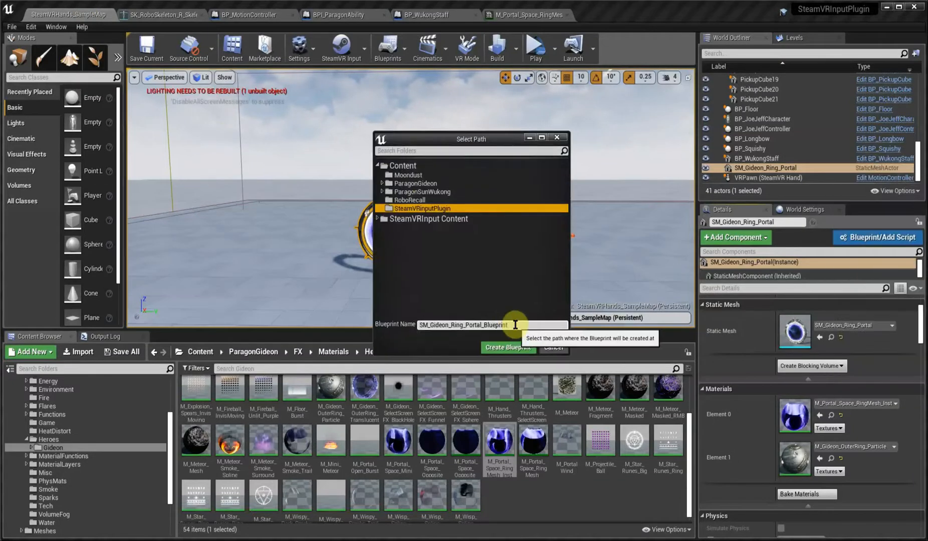
left_click_drag(515, 324, 248, 303)
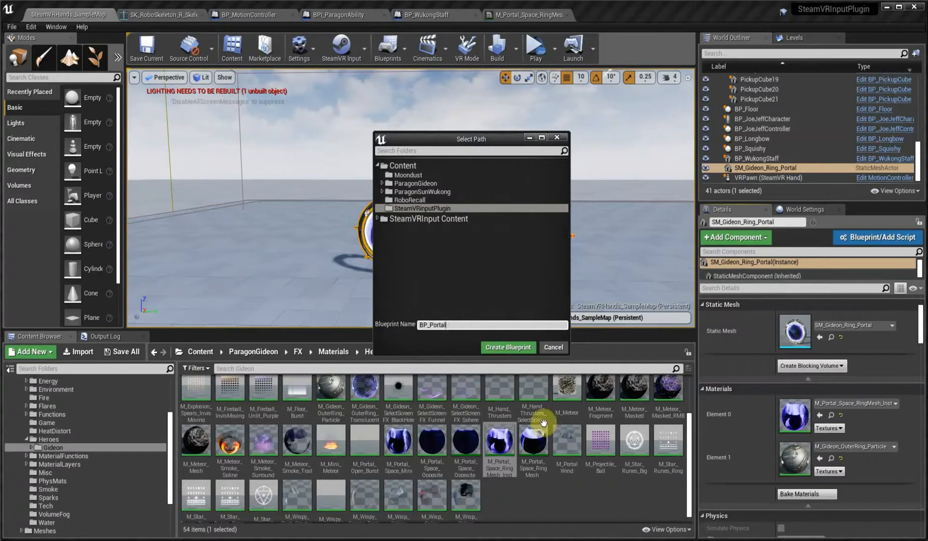
left_click(507, 347)
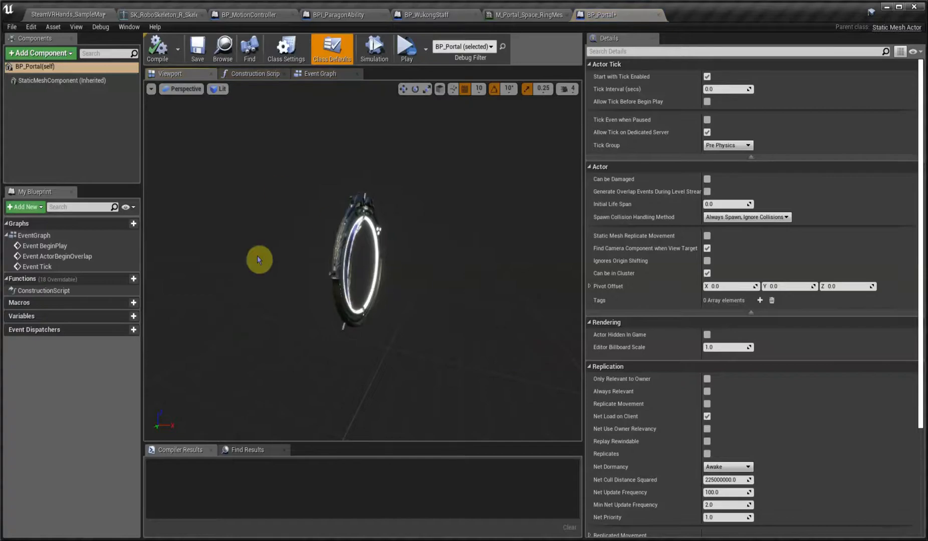
- Implement the BPI_ParagonAbility interface in BP_Portal's class settings and compile
left_click(288, 56)
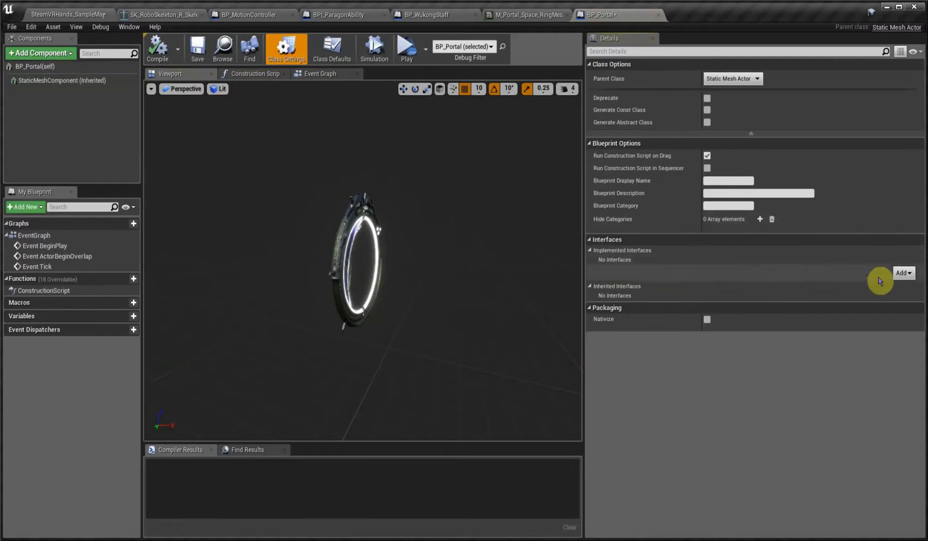
left_click(903, 273)
type("bpi")
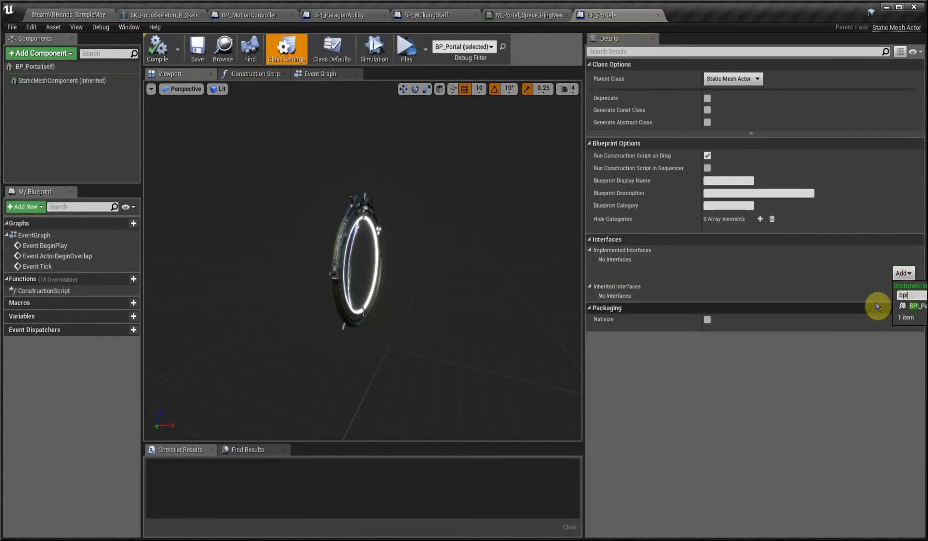
left_click(907, 305)
left_click(164, 47)
- Delete the default events from BP_Portal's event graph and add the Event Paragon Ability node
left_click(305, 74)
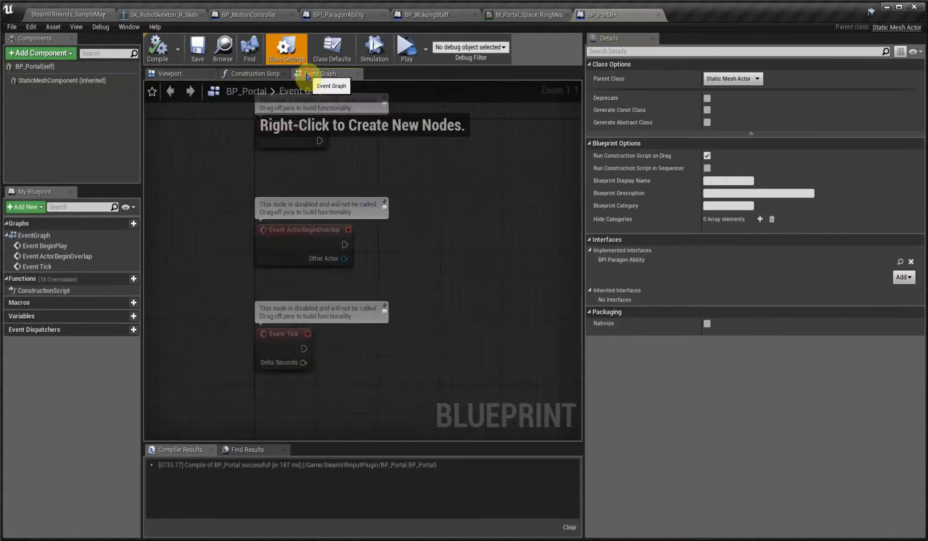
key("ctrl+a")
key("Delete")
right_click(379, 234)
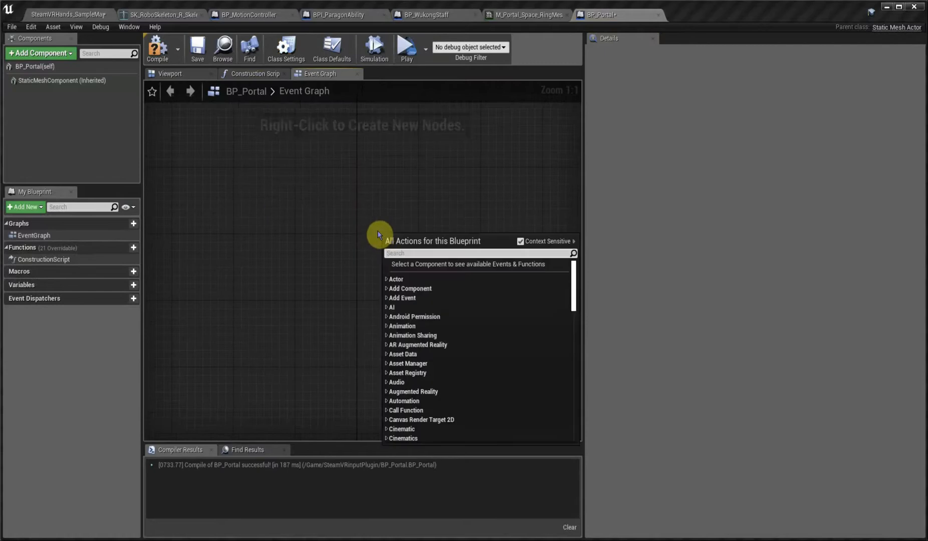
scroll(425, 242, "down", 15)
type("even")
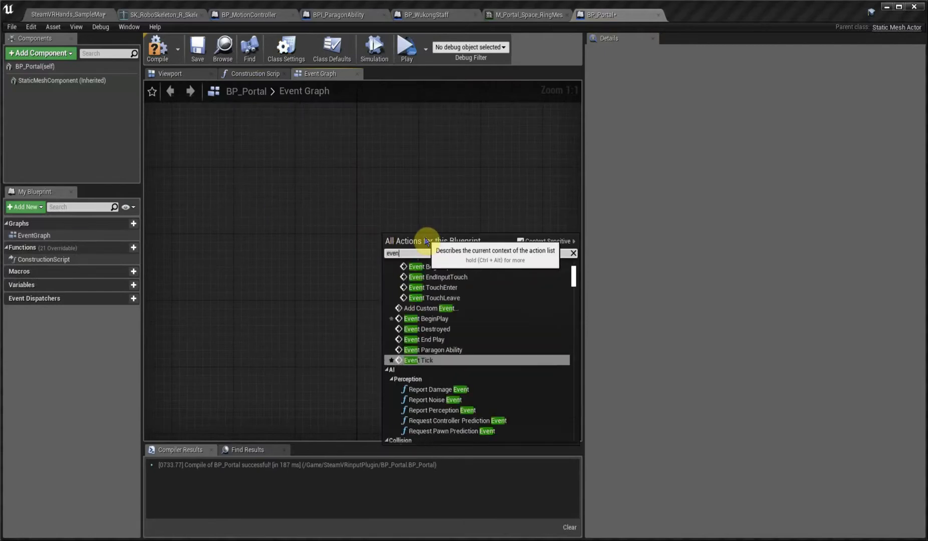
type("t para")
left_click(434, 275)
right_click_drag(398, 311, 251, 286)
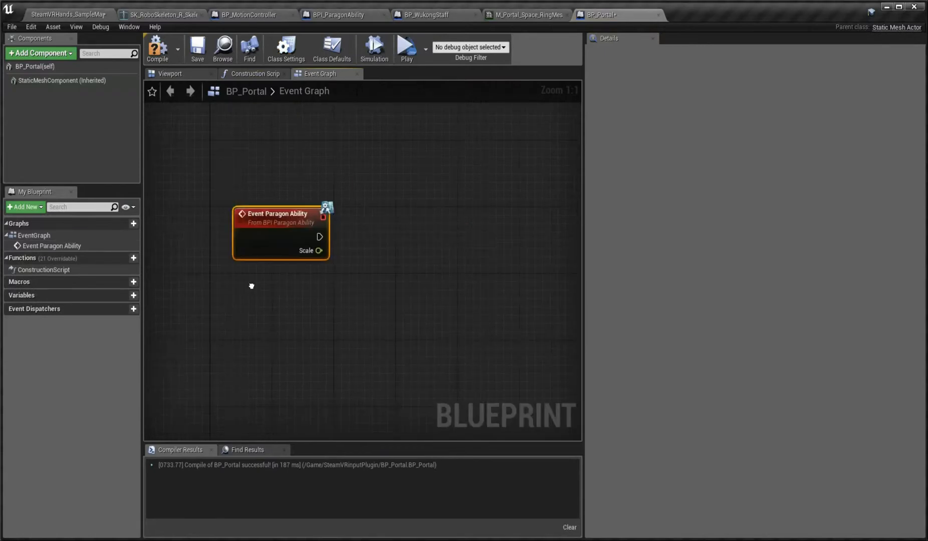
- Add a Flip Flop node driven by Event Paragon Ability and compile the blueprint
right_click(363, 245)
type("flipflop")
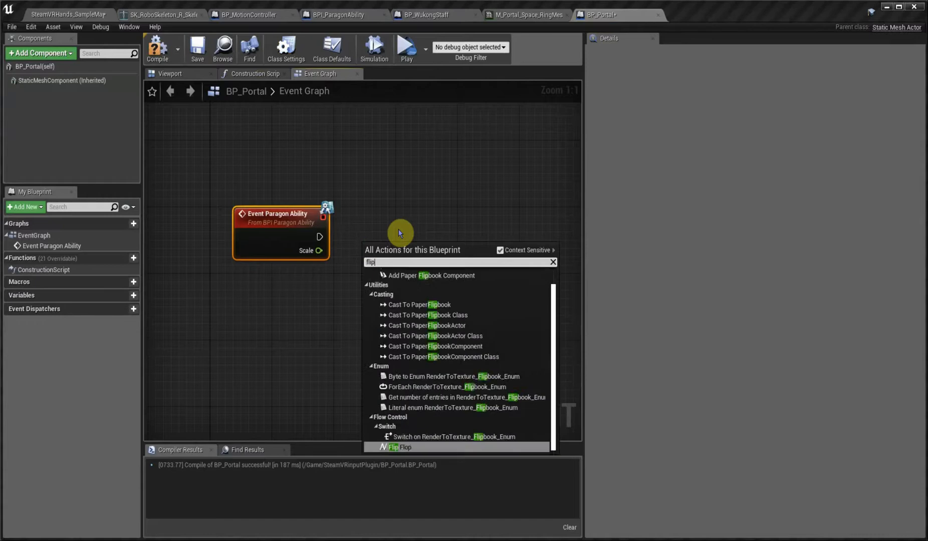
key("Return")
left_click_drag(320, 237, 403, 235)
right_click_drag(470, 291, 368, 276)
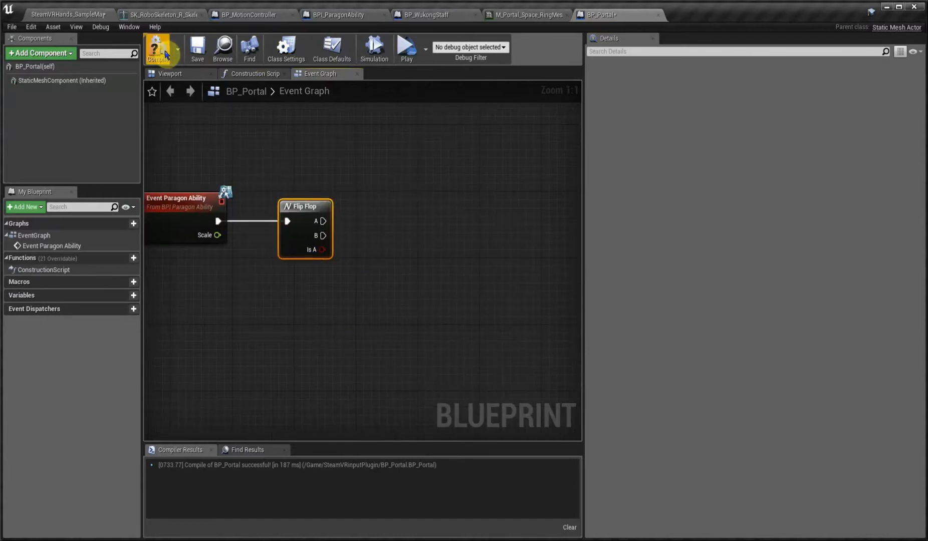
left_click(165, 54)
- Create a variable named MID of type Material Instance Dynamic in BP_Portal
left_click(28, 81)
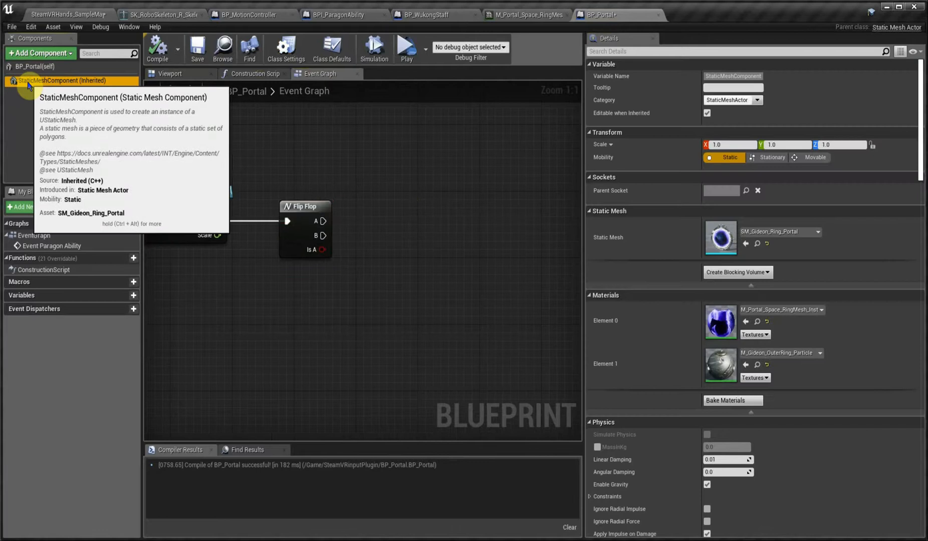
left_click(134, 295)
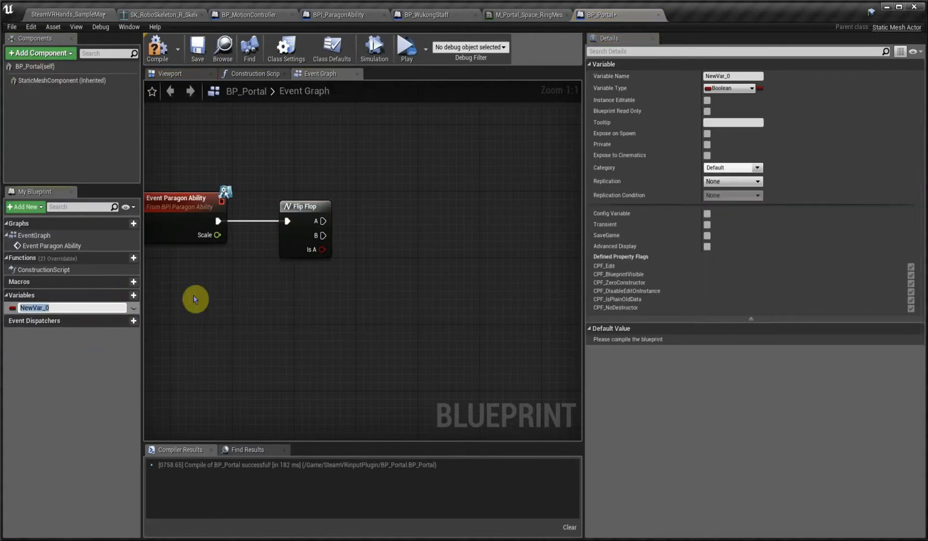
type("MID")
key("Return")
left_click(717, 87)
type("d")
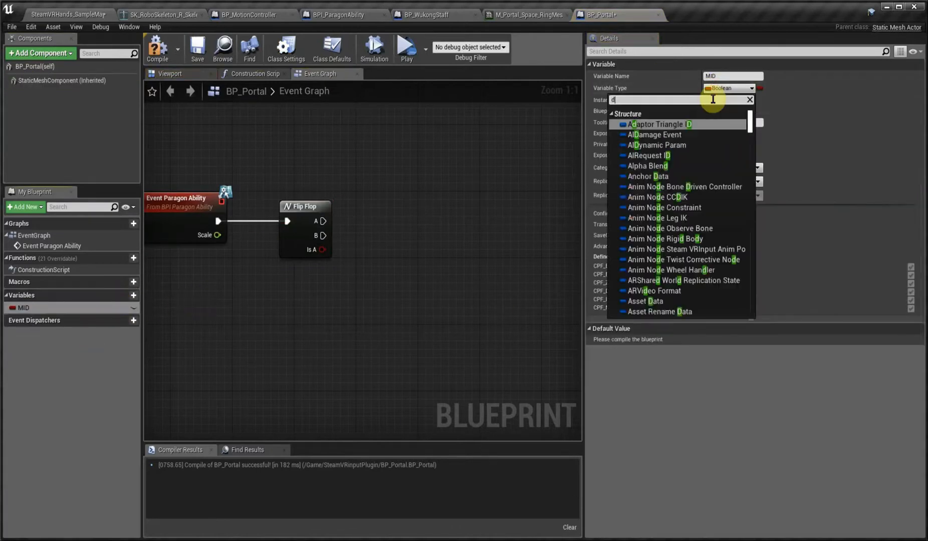
type("ynami")
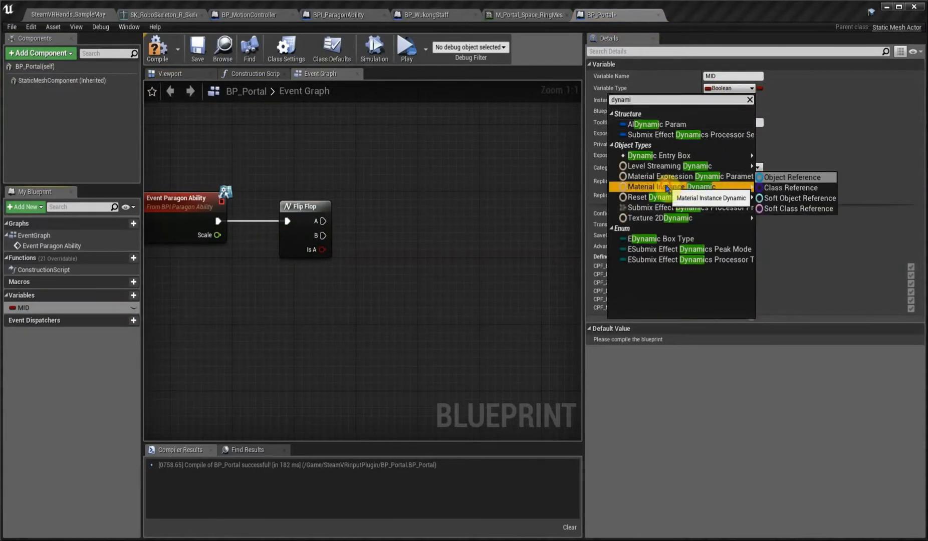
left_click(666, 187)
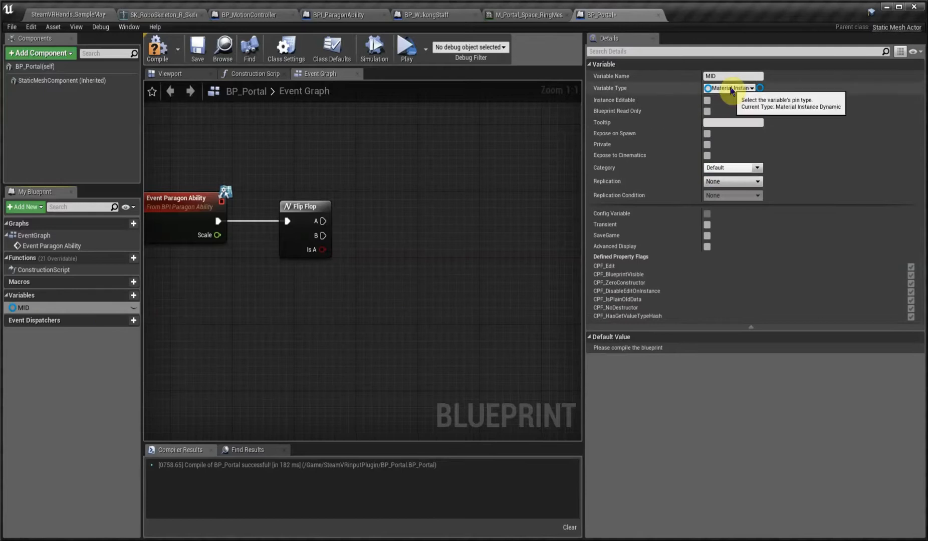
left_click(90, 308)
- Add a Set MID node and a Create Dynamic Material Instance node to the construction script
left_click(254, 74)
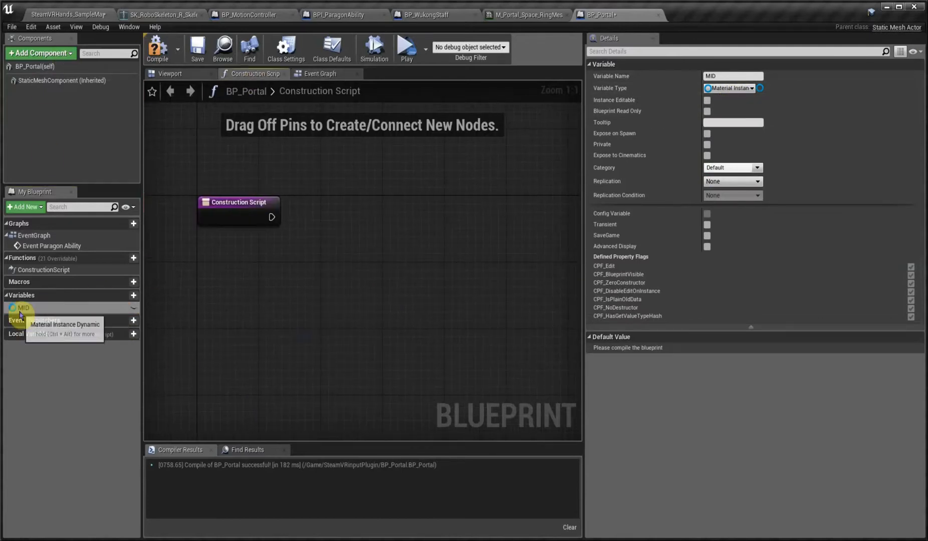
left_click_drag(21, 313, 424, 228)
left_click(424, 245)
right_click(295, 244)
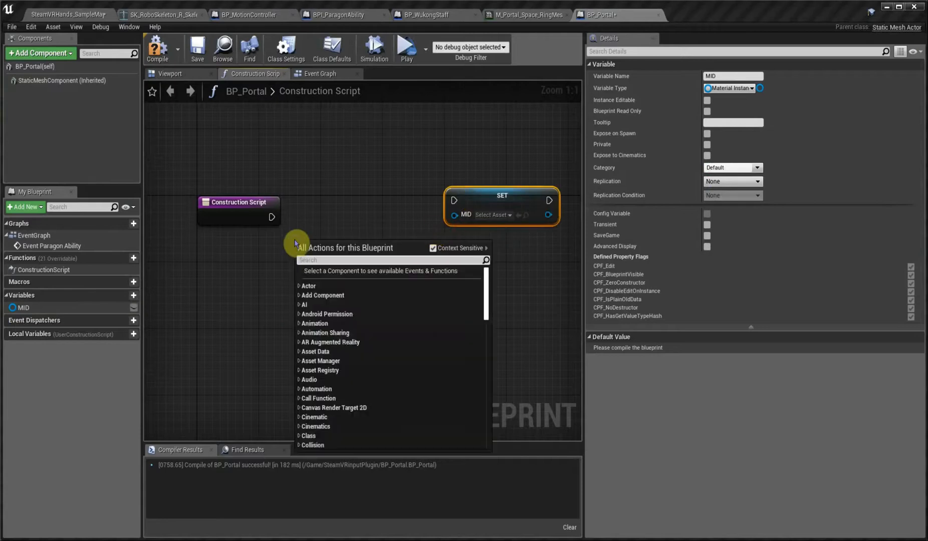
type("create")
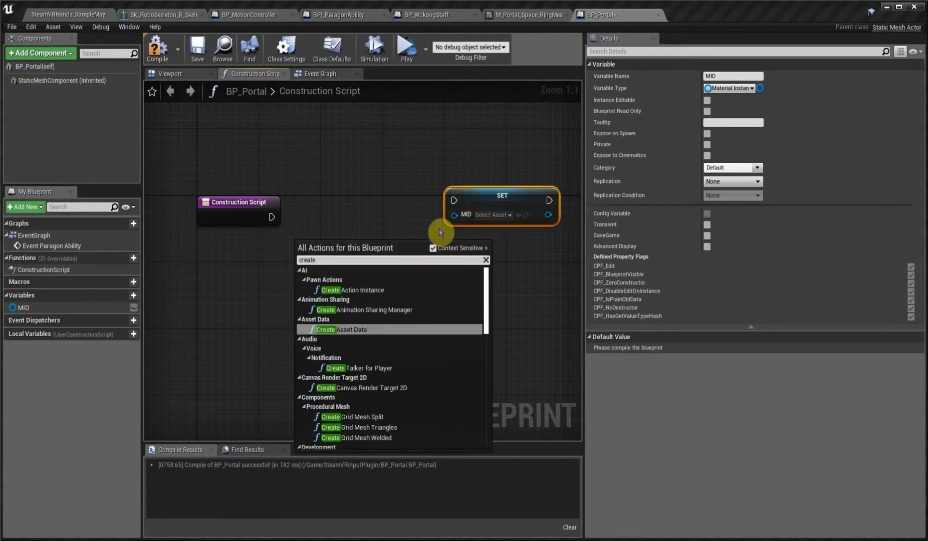
type(" dynamic")
key("Return")
- Wire the execution flow from Construction Script through Create Dynamic Material Instance to Set MID, aligning the nodes
left_click_drag(363, 251, 362, 207)
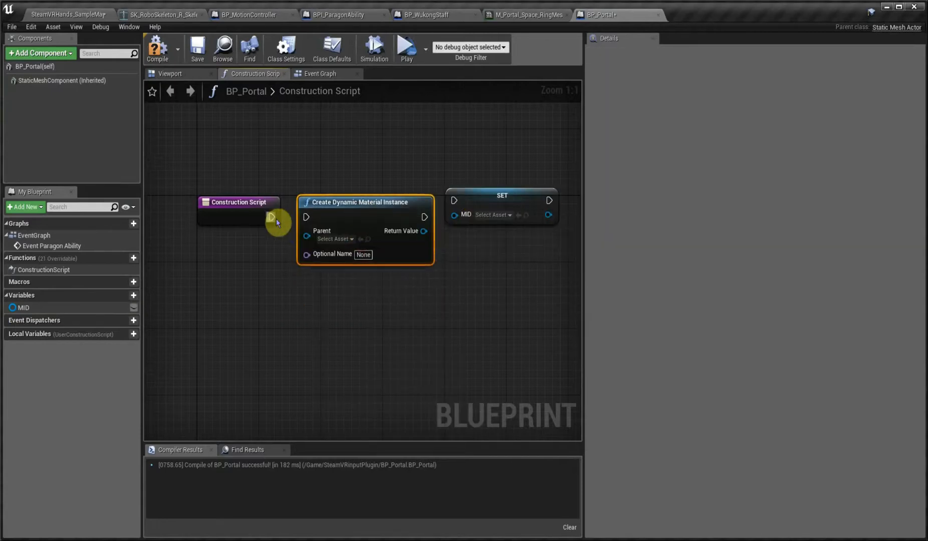
left_click_drag(276, 222, 306, 218)
right_click_drag(380, 311, 307, 296)
left_click(421, 193)
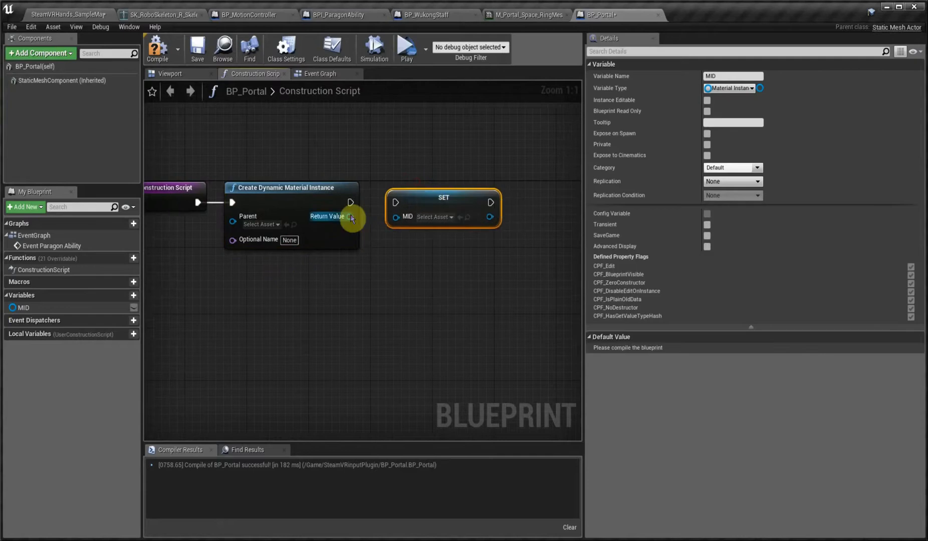
left_click_drag(350, 202, 395, 202)
- Set the Parent of the Create Dynamic Material Instance node to M_Portal_Space_RingMesh_Inst, the material in the static mesh's Element 0
left_click(260, 225)
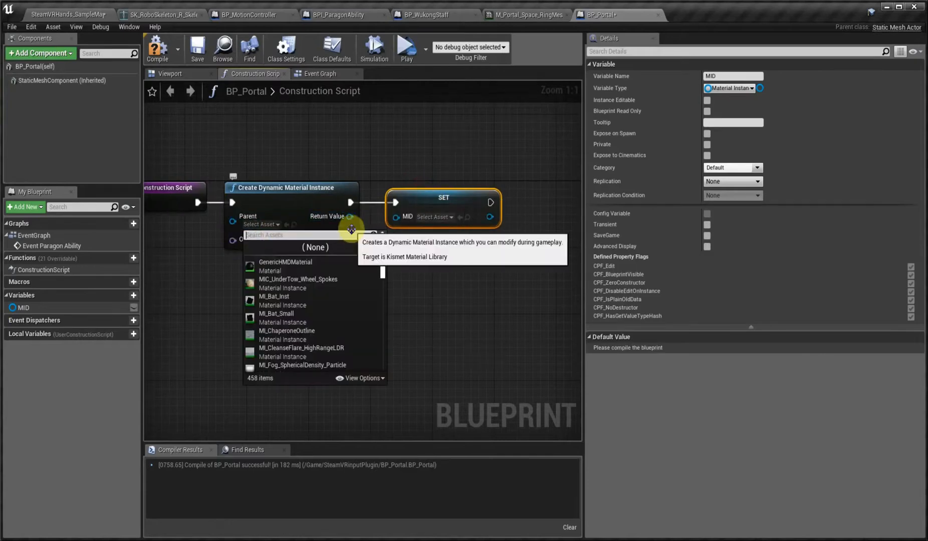
type("ring")
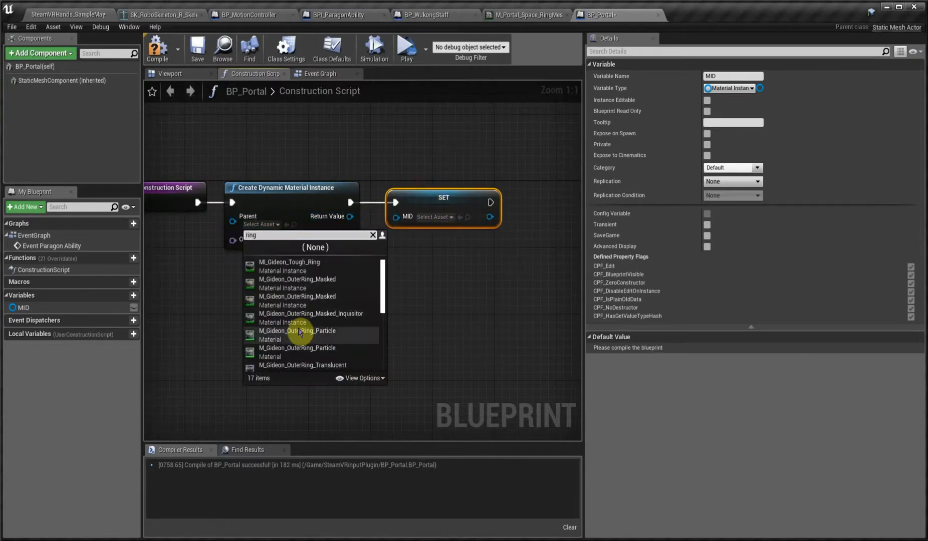
scroll(306, 326, "down", 2)
scroll(315, 345, "up", 3)
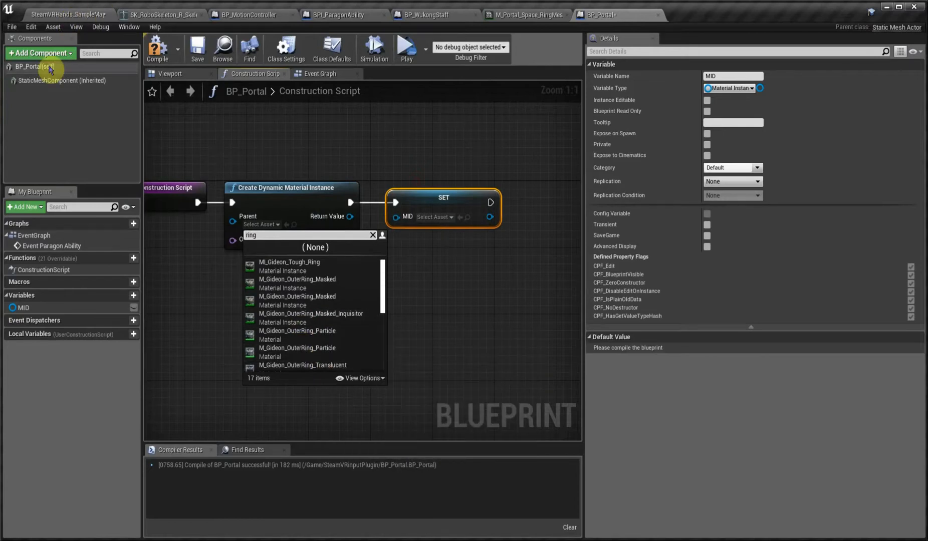
left_click(56, 80)
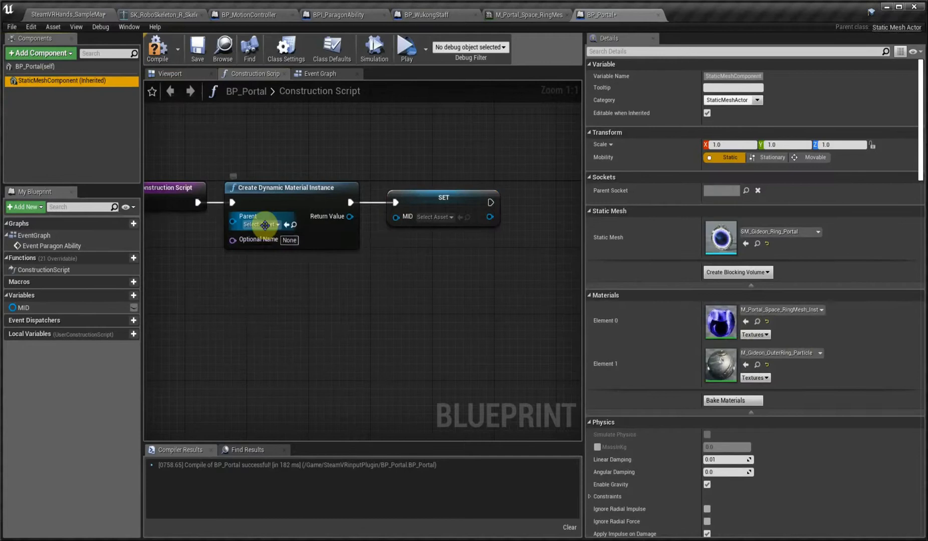
left_click(261, 224)
type("ring meas")
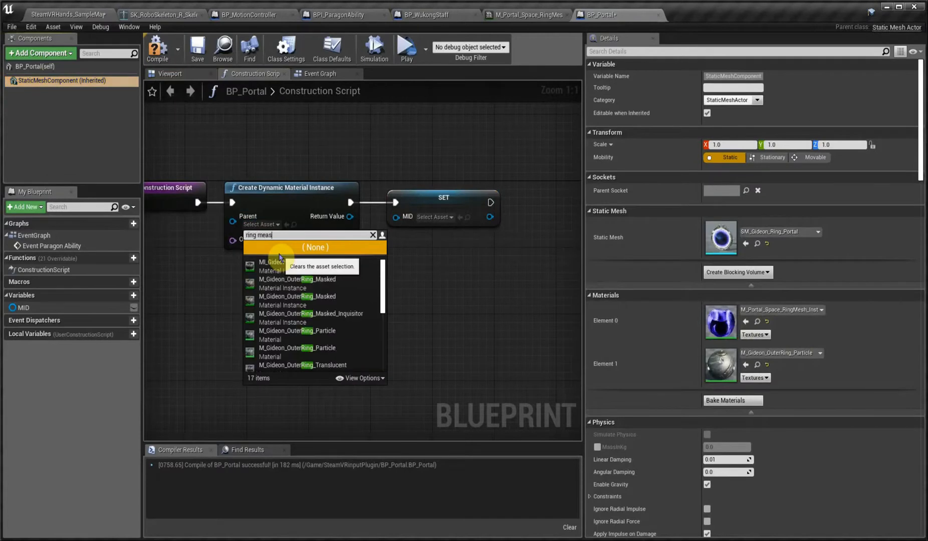
key("BackSpace")
key("BackSpace")
type("sh")
left_click(281, 266)
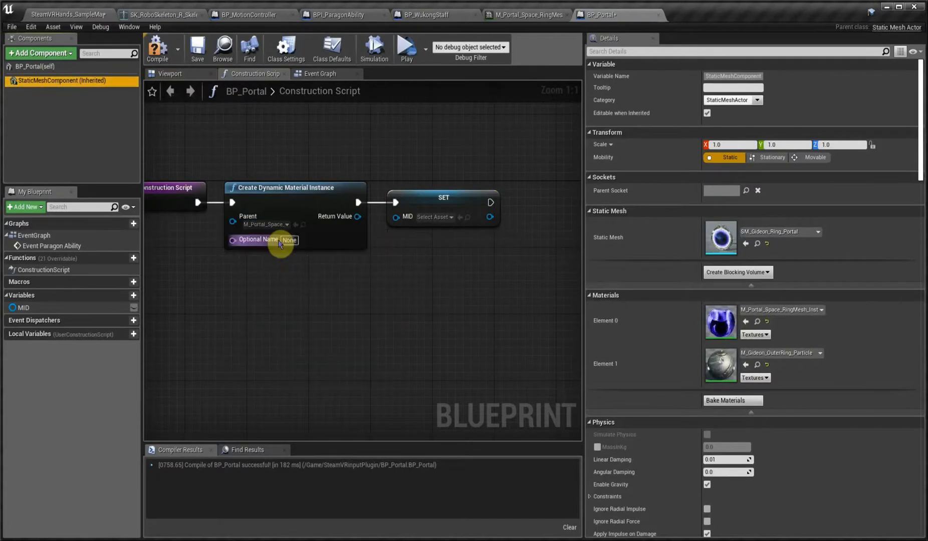
- Connect the dynamic material instance's Return Value to the Set MID input, and compile and save the blueprint
left_click_drag(357, 216, 395, 217)
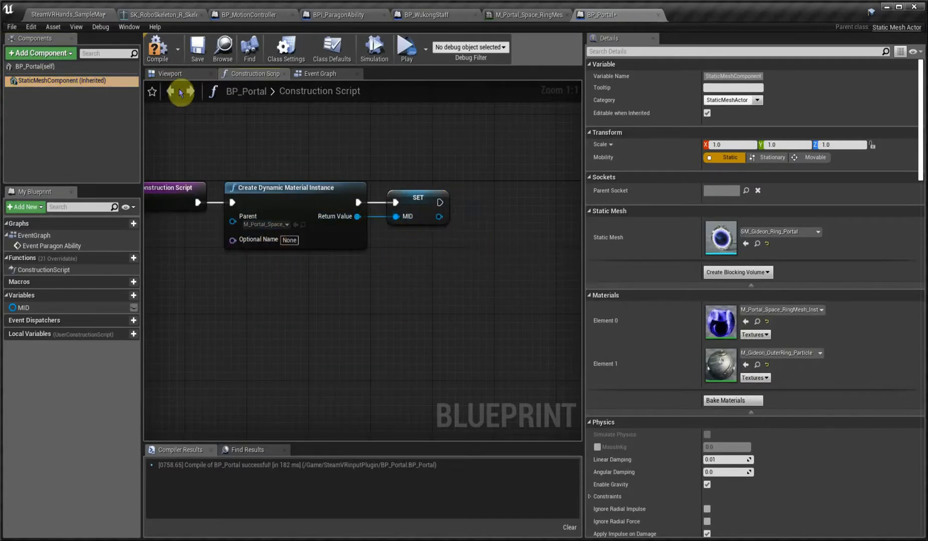
left_click(159, 52)
left_click(192, 47)
right_click_drag(185, 128, 226, 130)
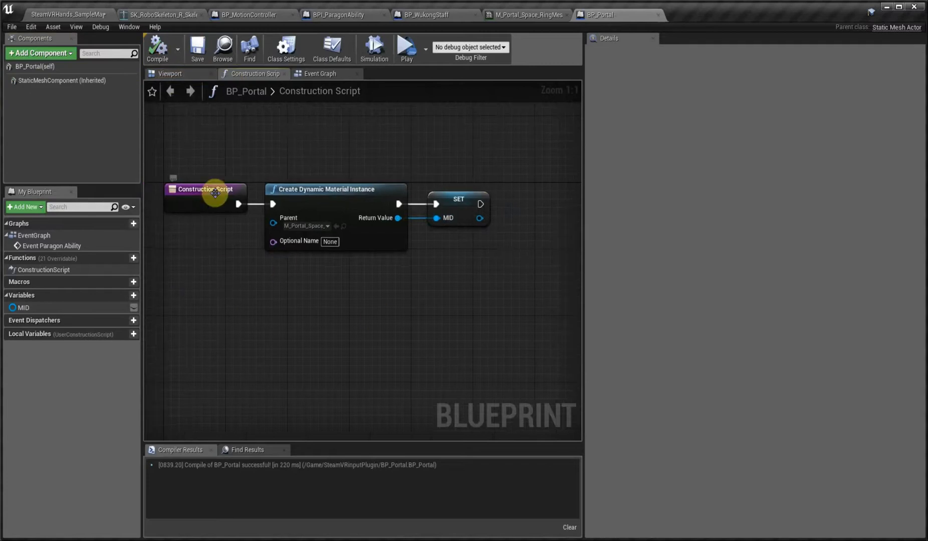
left_click(323, 73)
right_click_drag(230, 327, 272, 292)
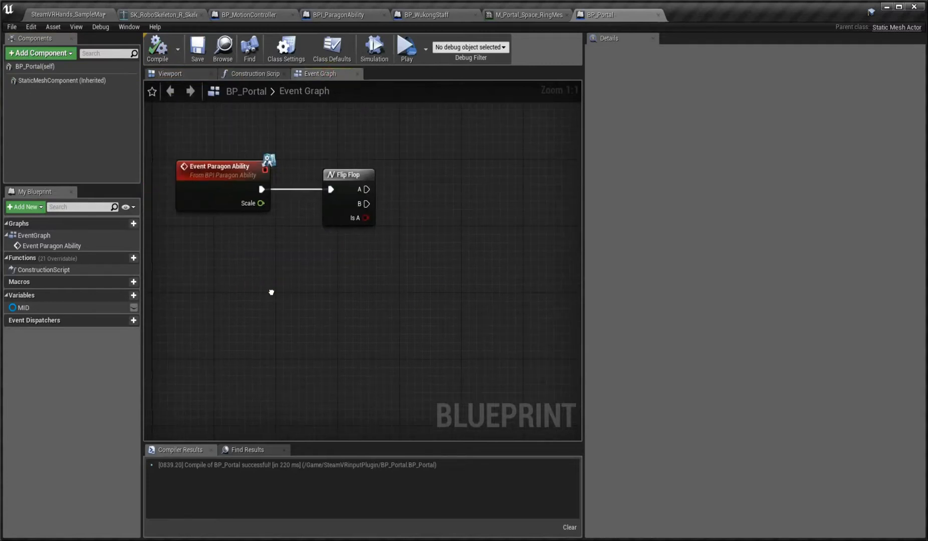
left_click(239, 73)
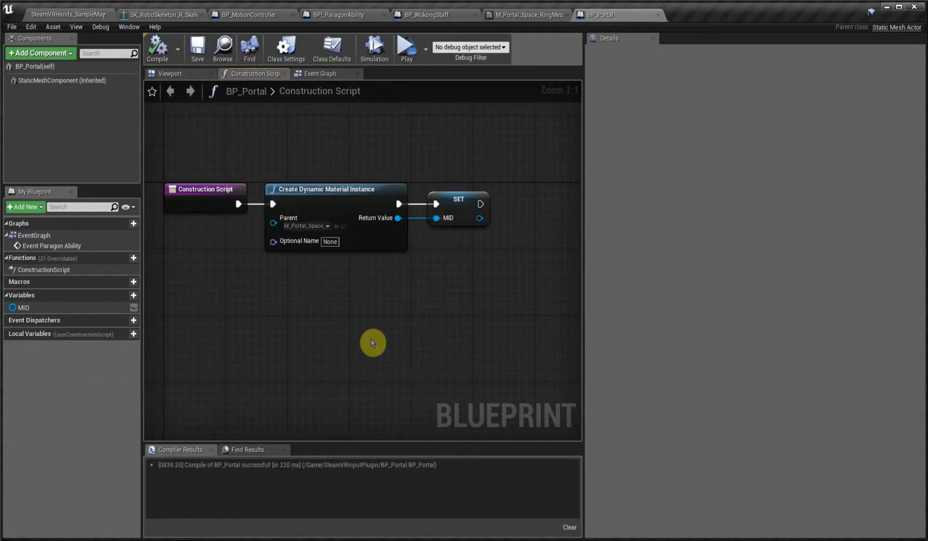
- Add a Static Mesh Component reference to the construction script with a Set Material node targeting it after Set MID
right_click_drag(373, 343, 293, 322)
left_click_drag(96, 100, 373, 273)
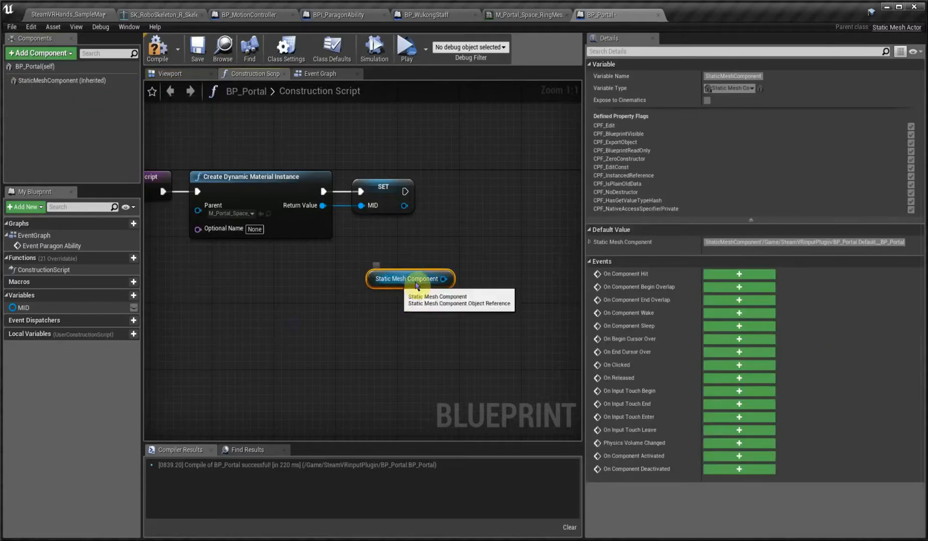
left_click_drag(444, 278, 482, 193)
type("set materia")
left_click(574, 341)
- Feed the MID output into Set Material's Material input, tuck the Static Mesh Component reference beneath the node, and compile
left_click(65, 81)
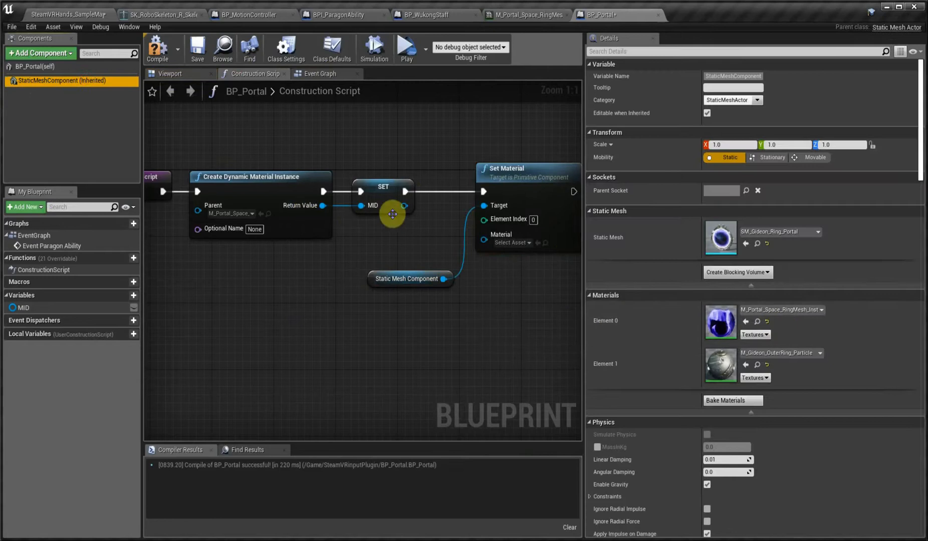
left_click_drag(404, 205, 485, 235)
left_click_drag(374, 286, 483, 269)
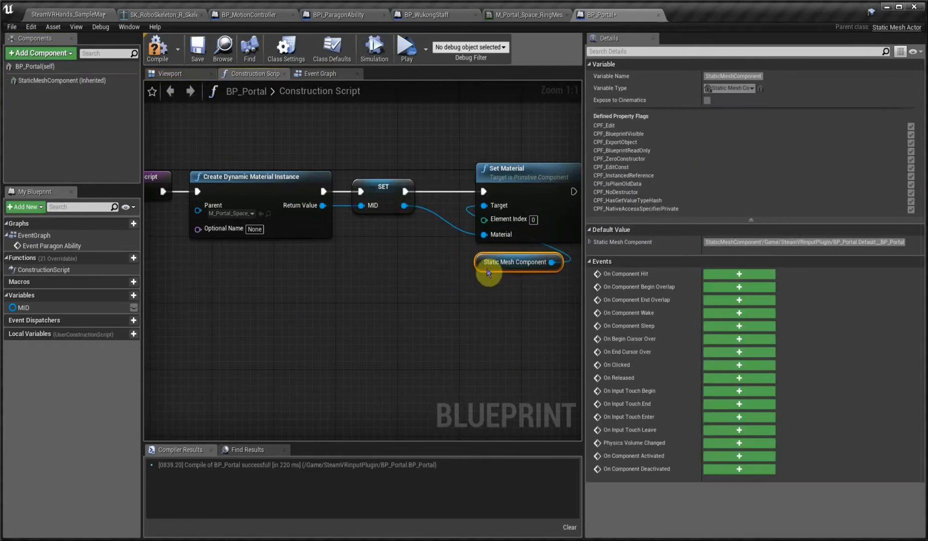
left_click(157, 47)
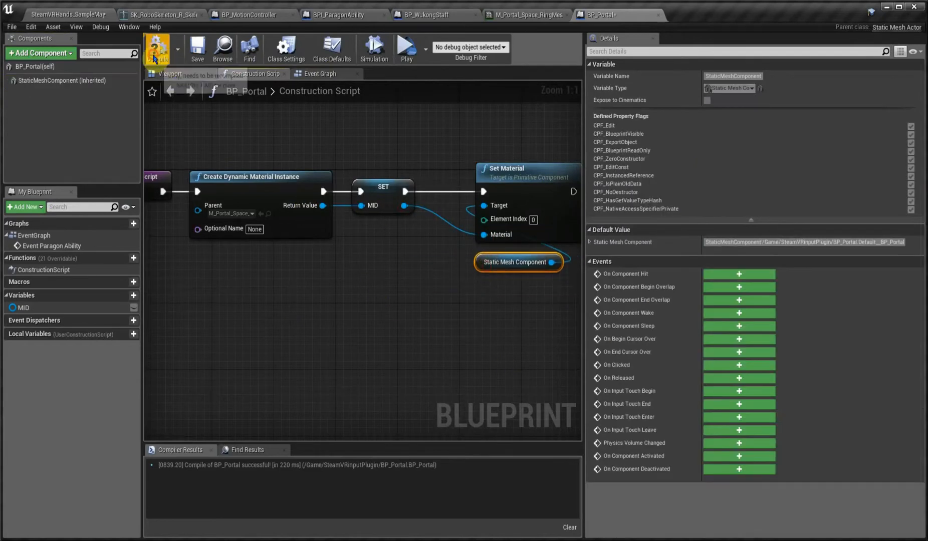
- In the event graph, add a Set Scalar Parameter Value node targeting MID and run it from Flip Flop's A output
left_click(314, 75)
right_click_drag(325, 192, 228, 190)
left_click_drag(34, 309, 416, 218)
left_click(317, 248)
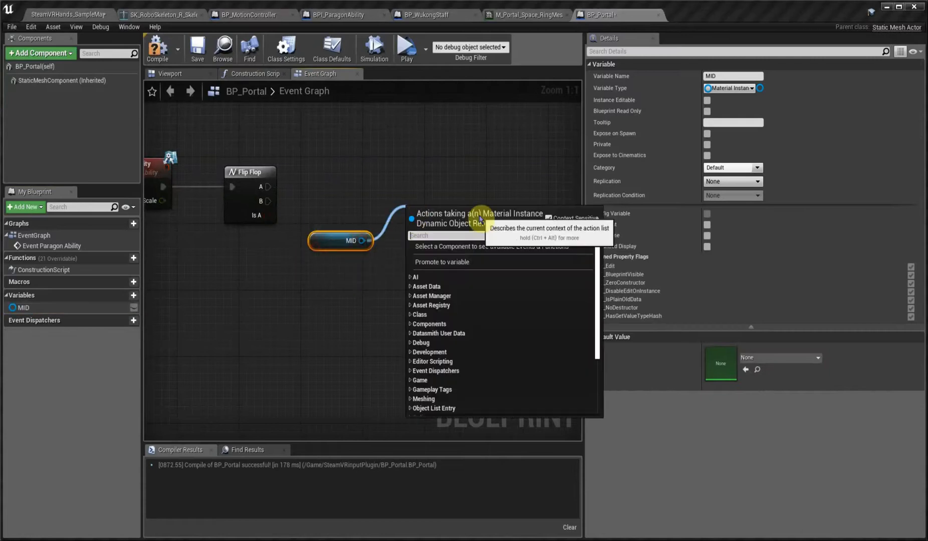
type("set scalar")
key("Return")
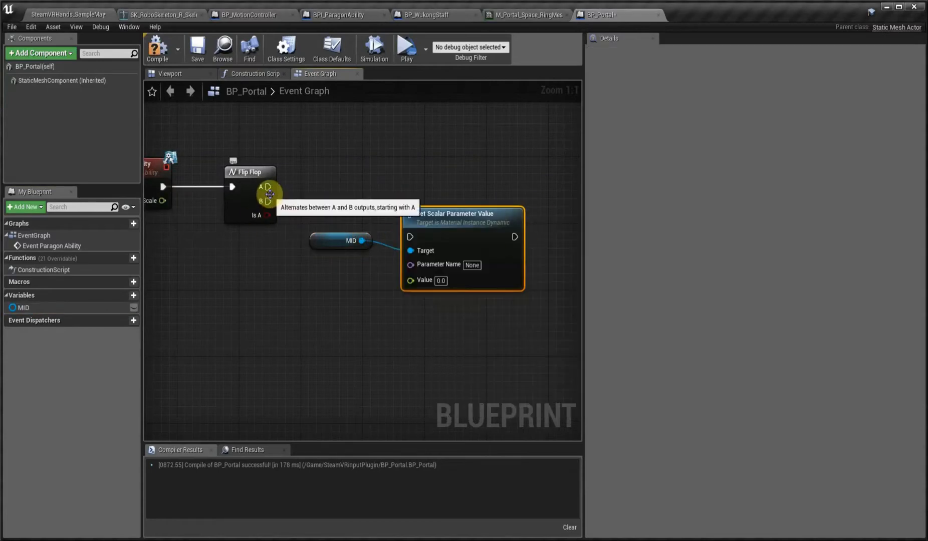
left_click_drag(268, 186, 410, 237)
left_click_drag(437, 222, 429, 172)
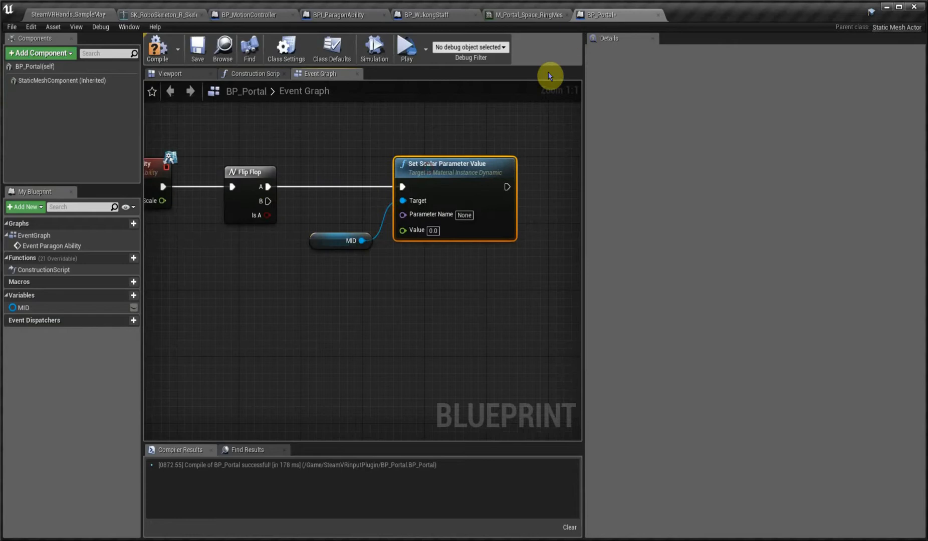
- Look up the portal material instance's fade parameter and set the node's Parameter Name to NearFadeDistance with Value 1.0
left_click(464, 215)
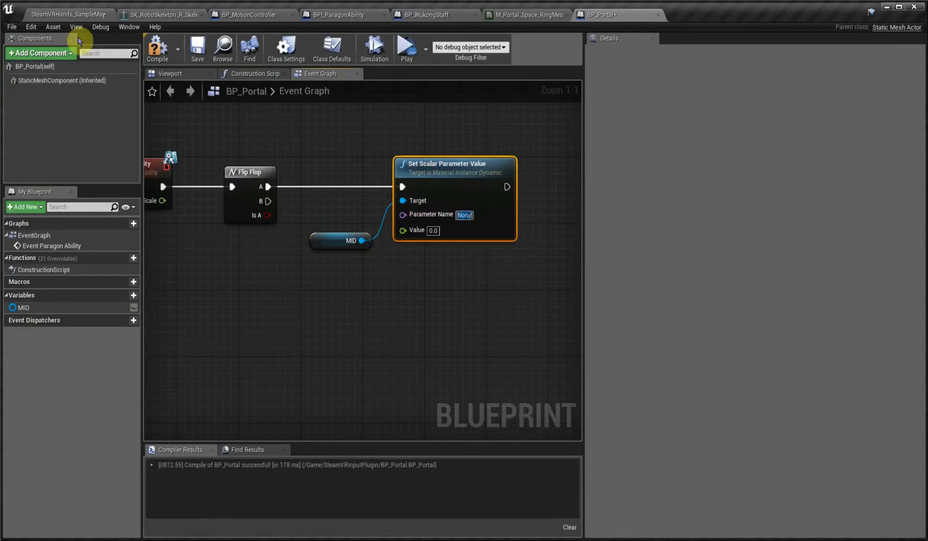
left_click(50, 82)
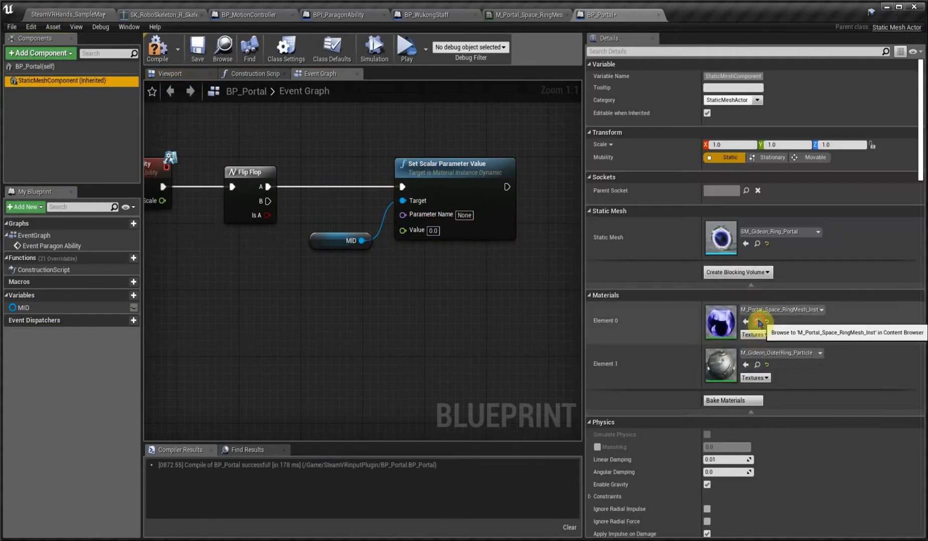
left_click(759, 321)
double_click(499, 443)
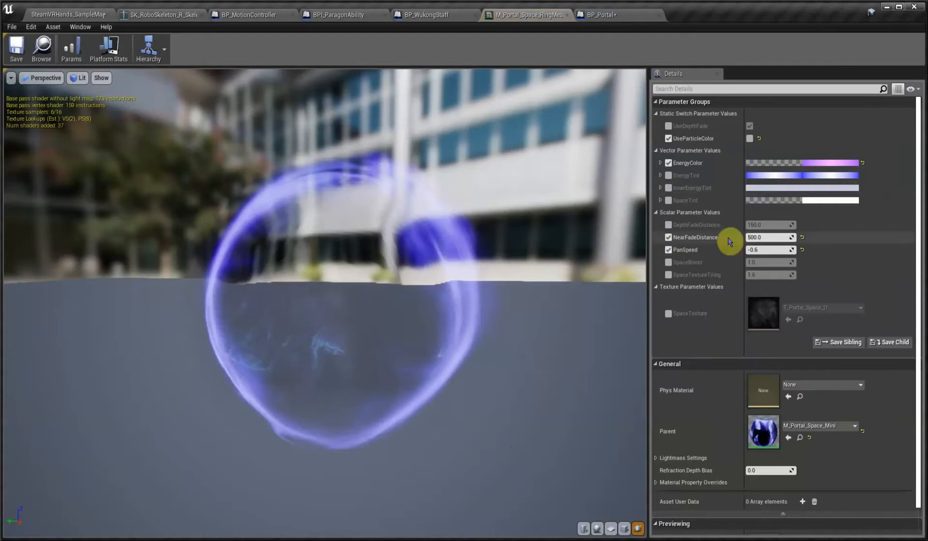
left_click(601, 16)
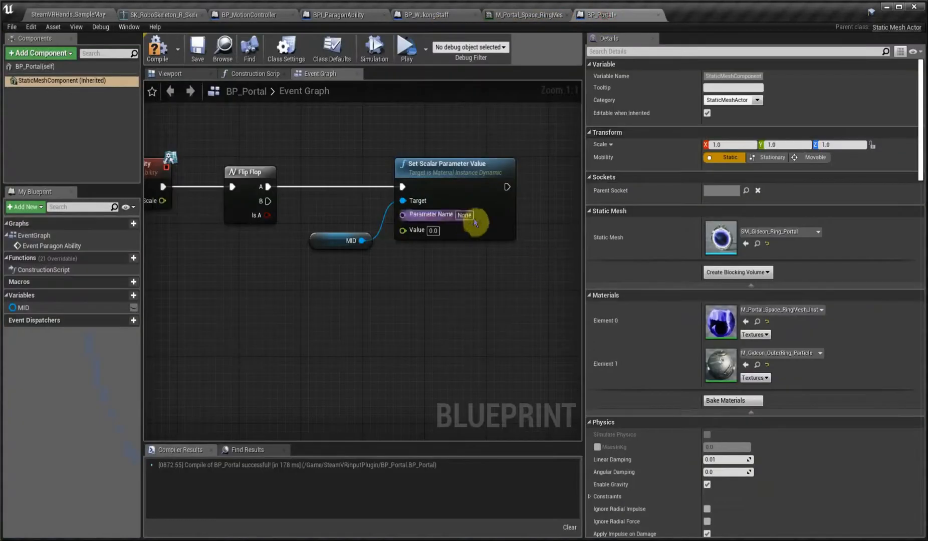
type("NearFadeDistance")
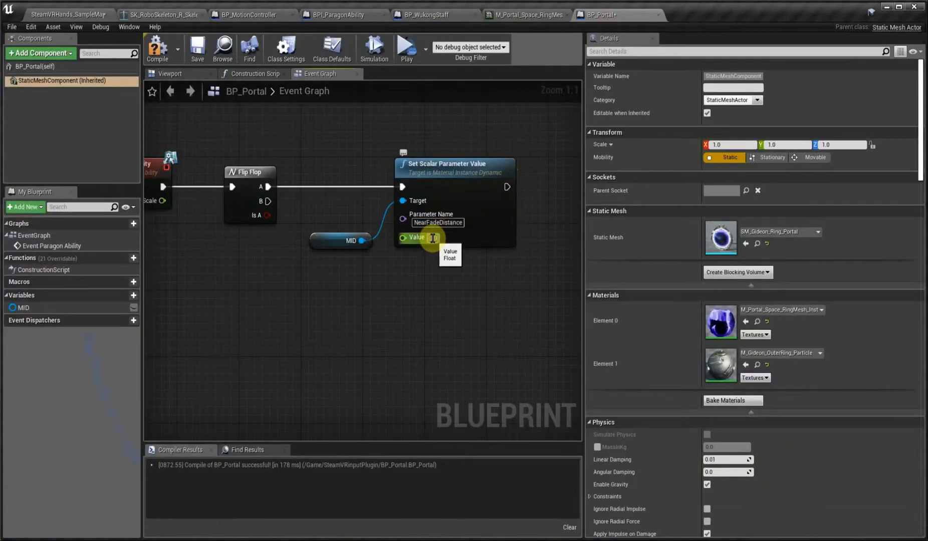
- Duplicate the Set Scalar Parameter Value node below the original and connect it to MID and Flip Flop's B output
left_click(469, 185)
key("ctrl+w")
left_click_drag(534, 196, 467, 281)
left_click_drag(362, 240, 402, 308)
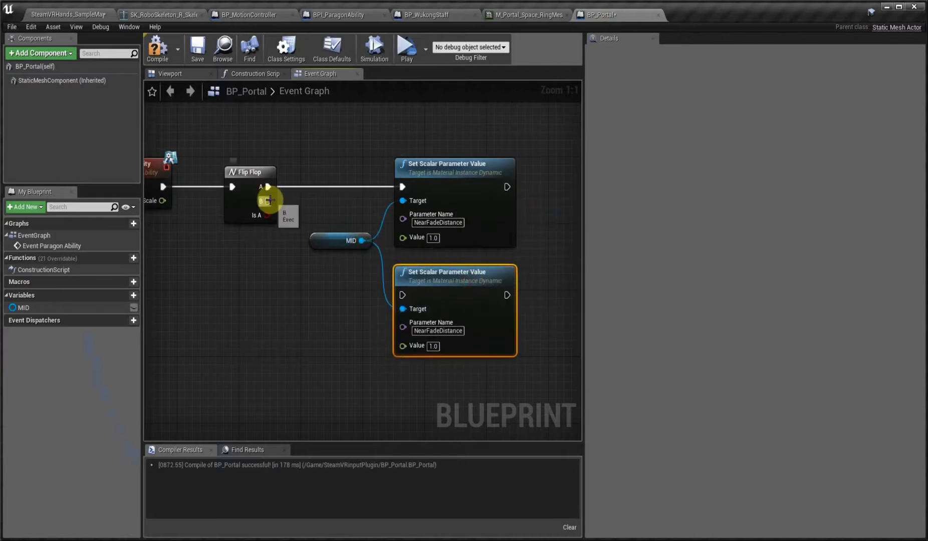
left_click_drag(269, 200, 402, 295)
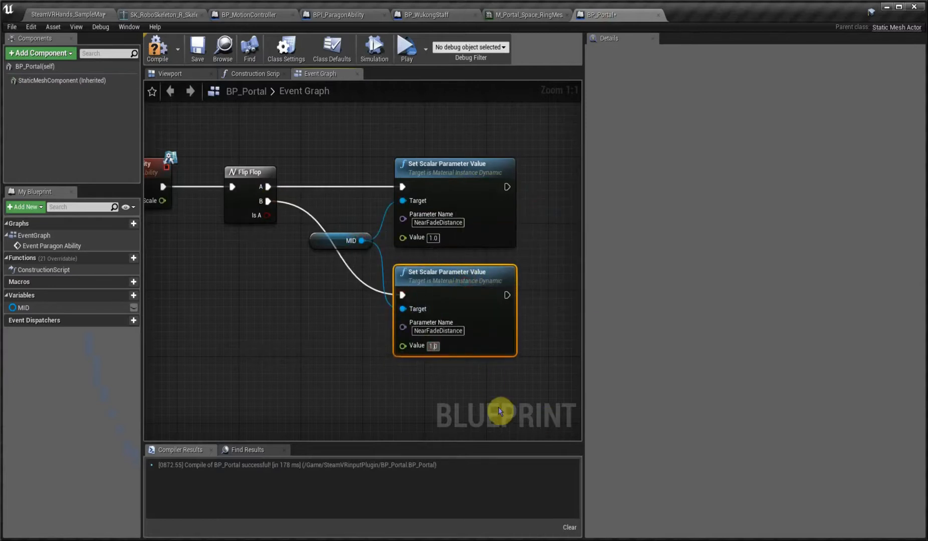
- Set the duplicated node's Value to 500, and compile and save the blueprint
left_click(434, 346)
type("500")
left_click(157, 48)
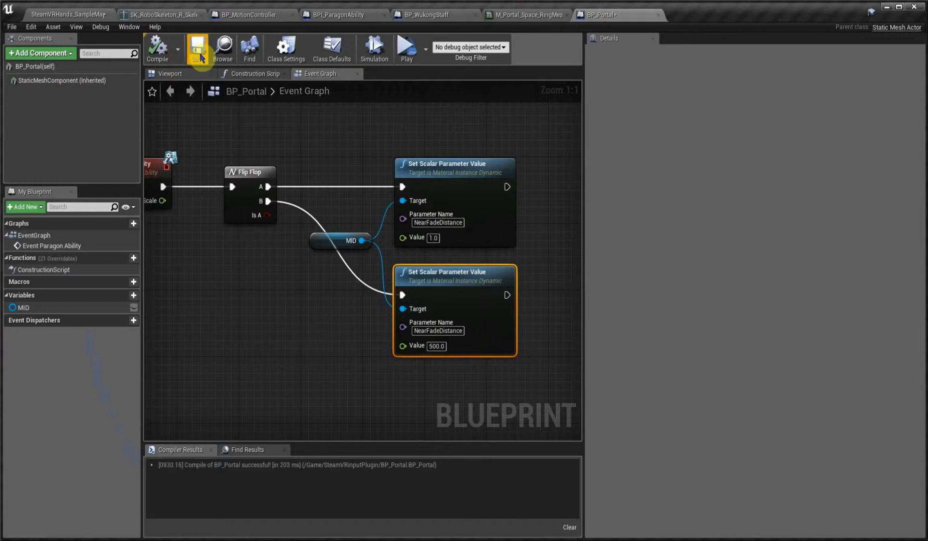
- Locate the SM_Gideon_Ring_Portal mesh from BP_Portal's static mesh component and open it in the mesh editor
left_click(503, 15)
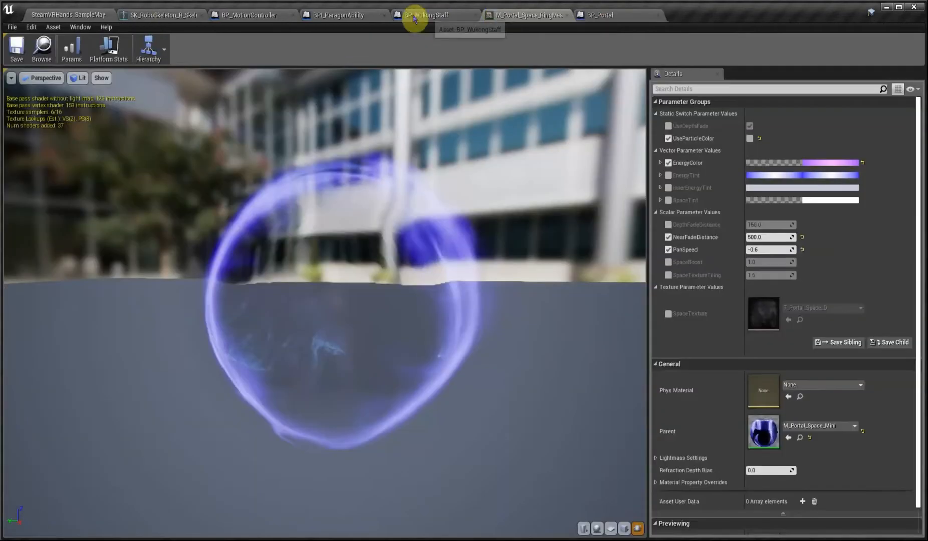
left_click(596, 15)
left_click(35, 66)
left_click(60, 81)
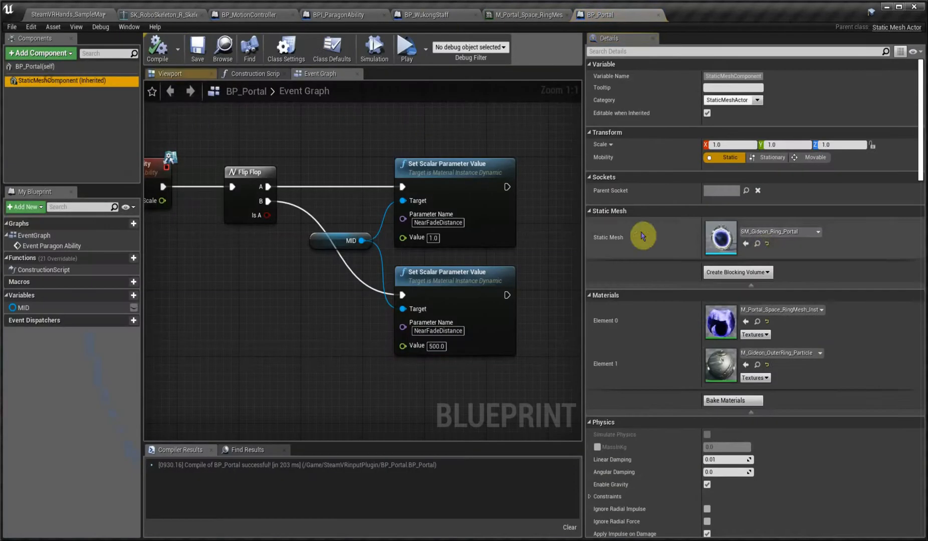
left_click(760, 244)
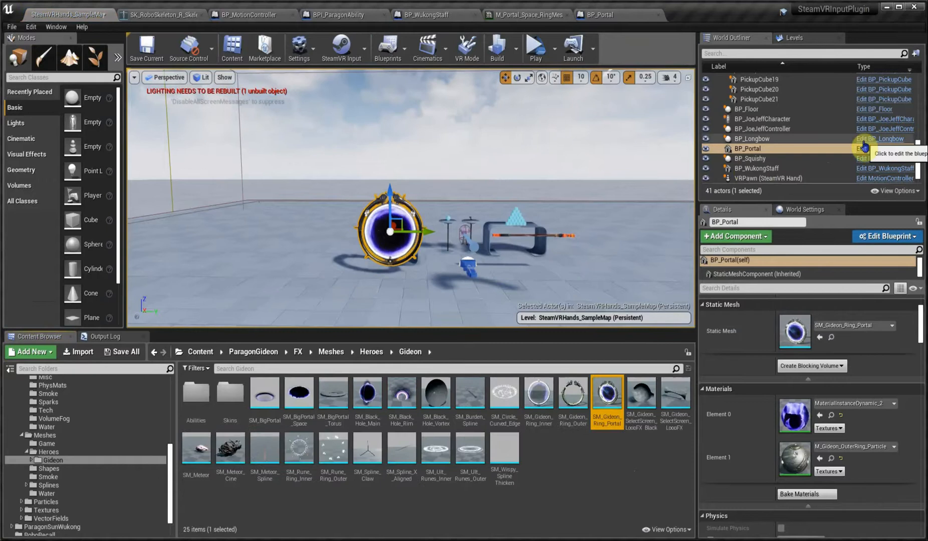
double_click(606, 407)
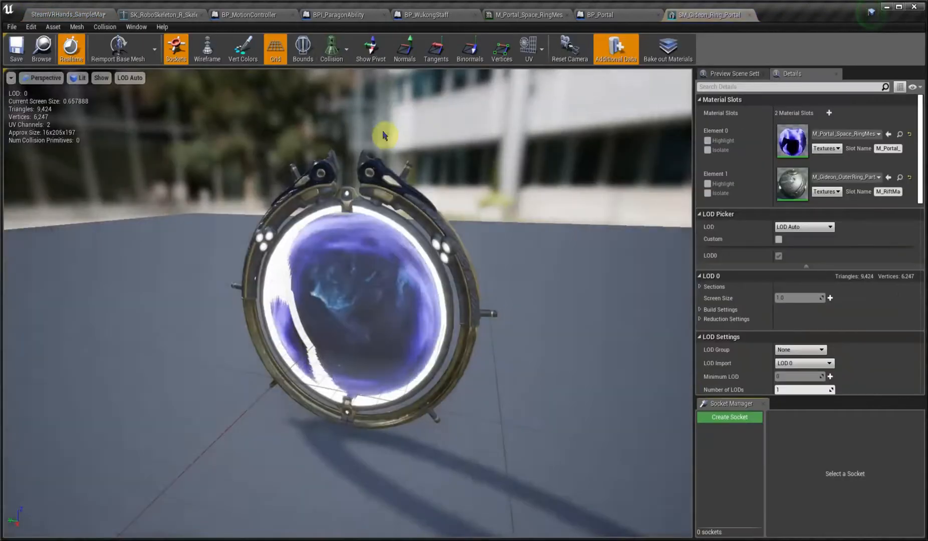
- Turn on collision drawing for the portal mesh and add a sphere simplified collision
left_click(331, 50)
left_click(351, 80)
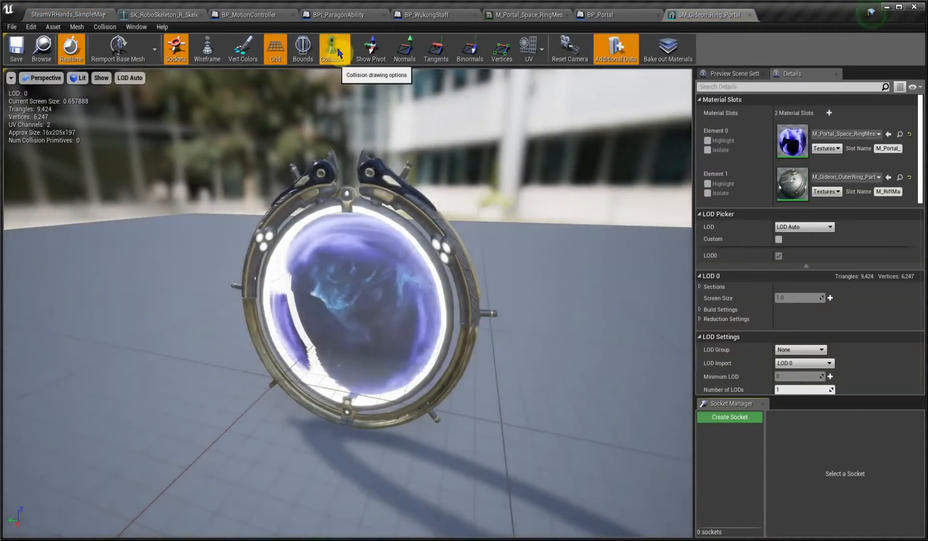
left_click(104, 27)
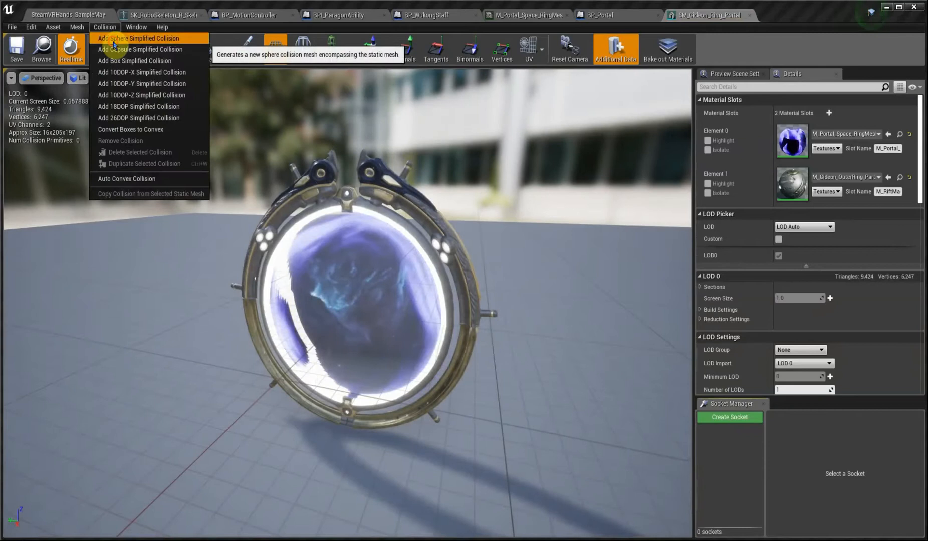
left_click(116, 37)
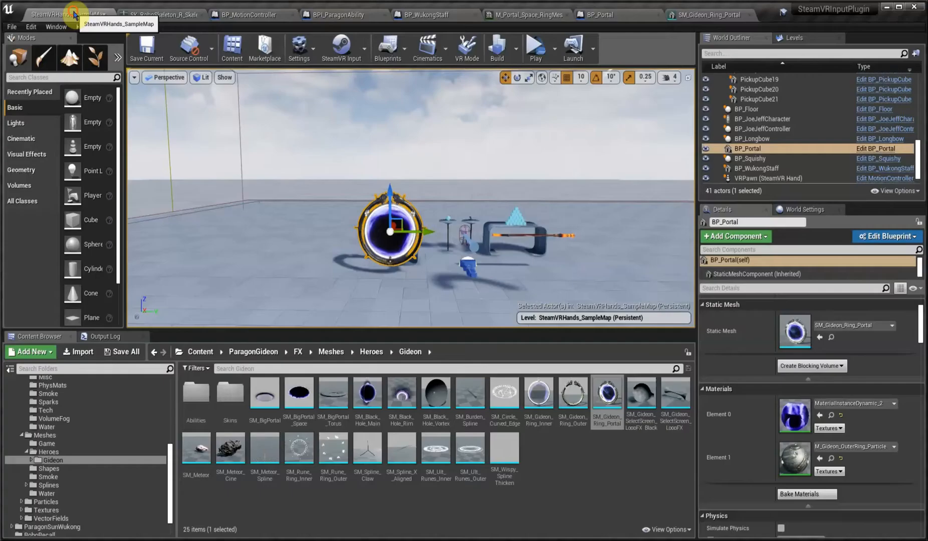
- Enable Generate Overlap Events and set Collision Presets to OverlapAllDynamic on the level's BP_Portal static mesh component, and save the level
left_click(70, 14)
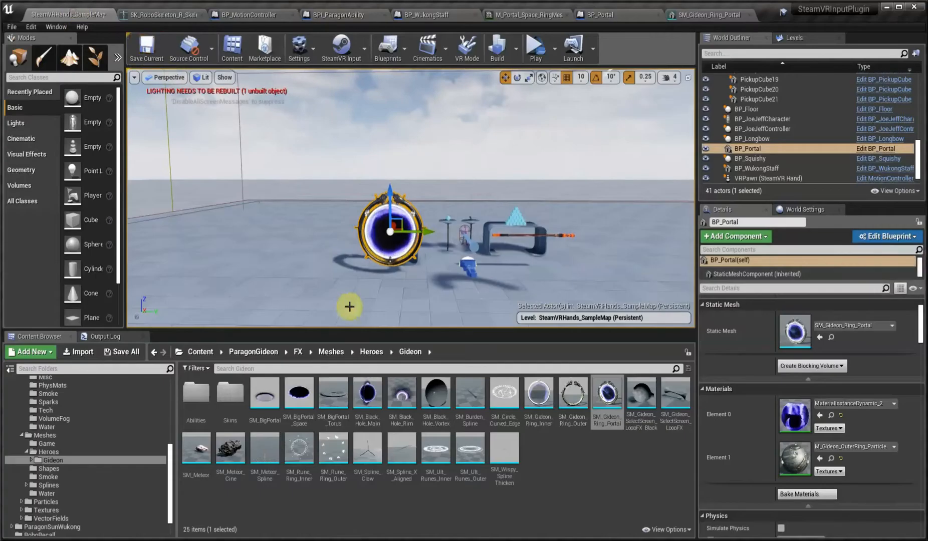
left_click(752, 274)
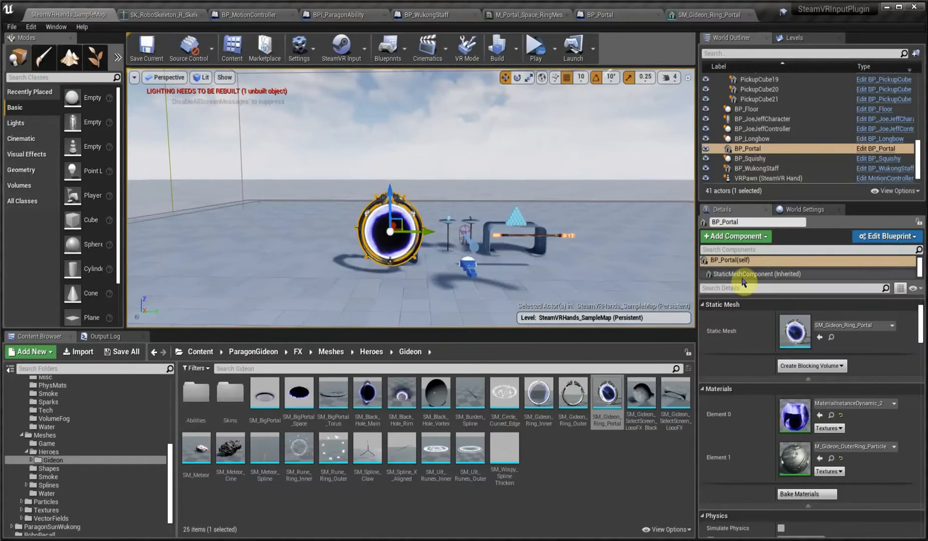
left_click(756, 289)
type("coll")
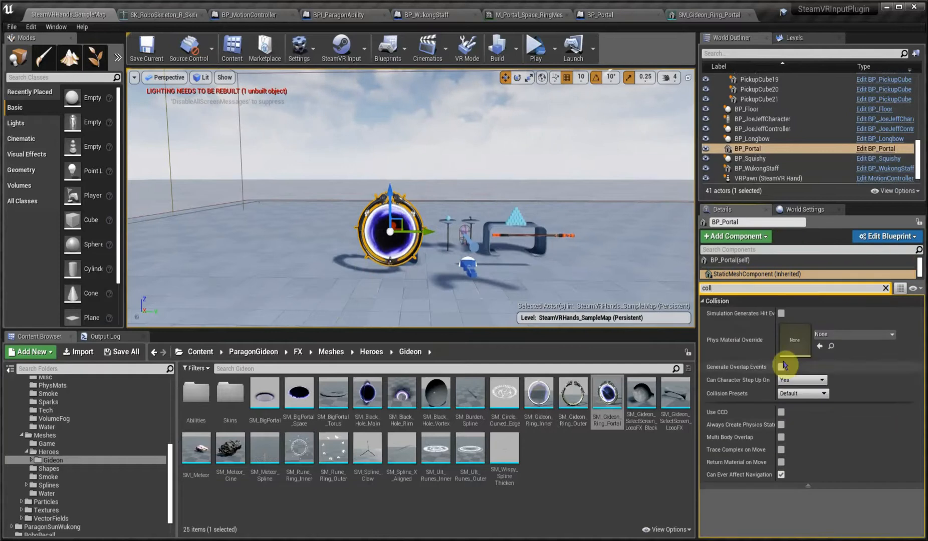
left_click(780, 368)
left_click(802, 393)
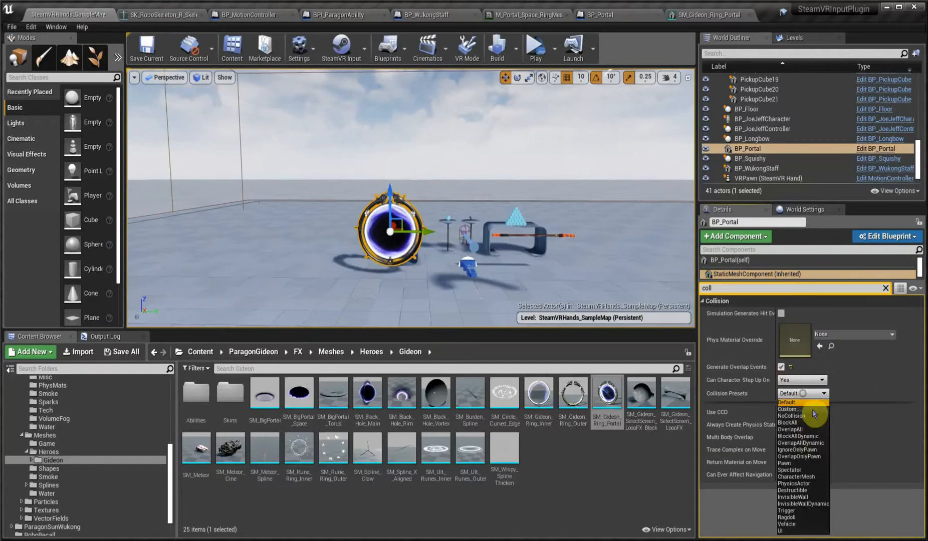
left_click(795, 443)
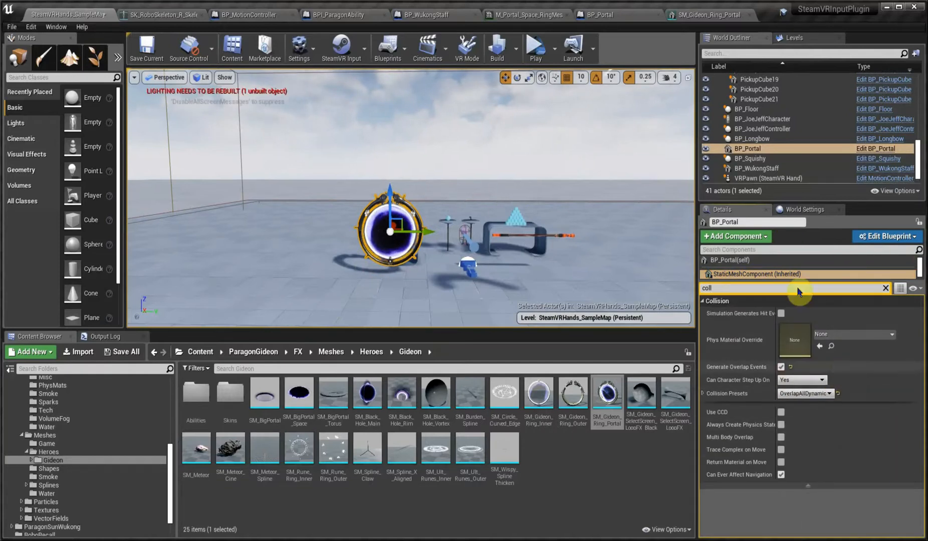
left_click(885, 288)
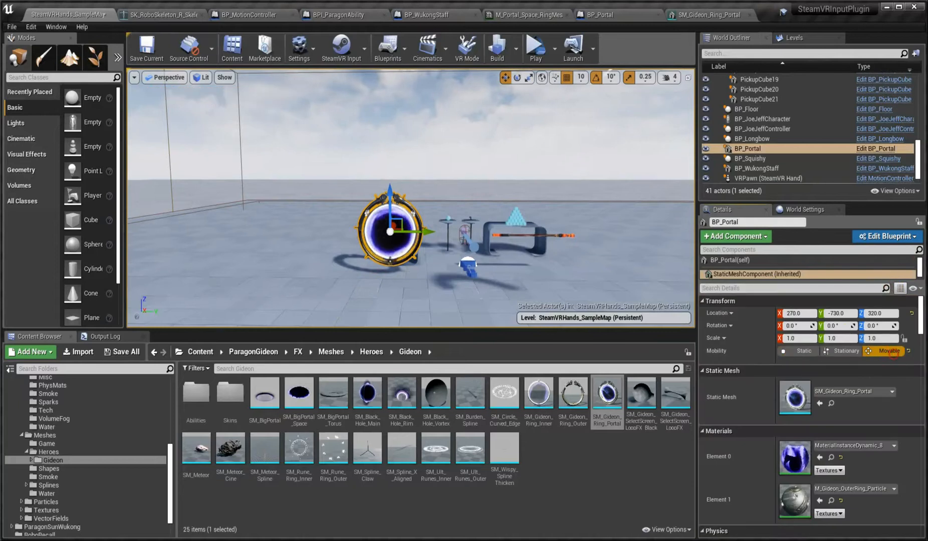
left_click(146, 56)
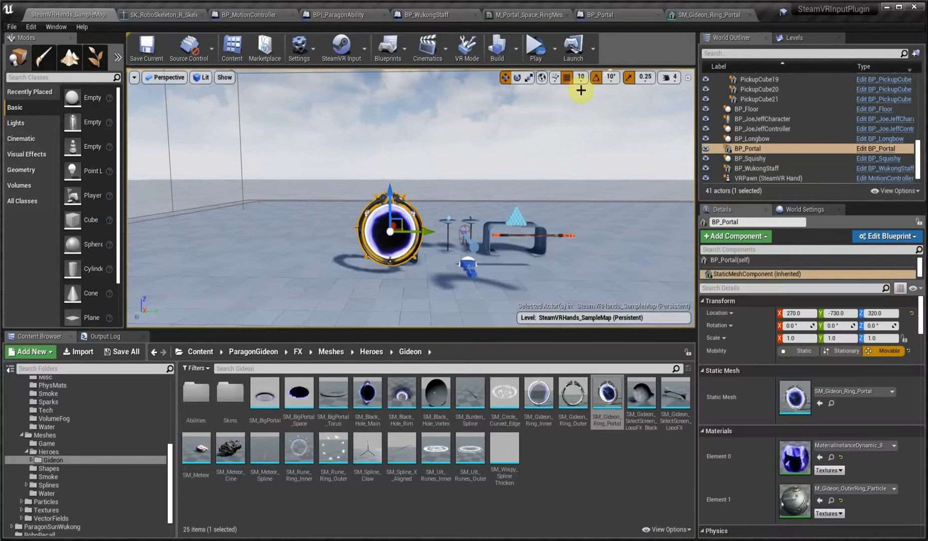
left_click(536, 54)
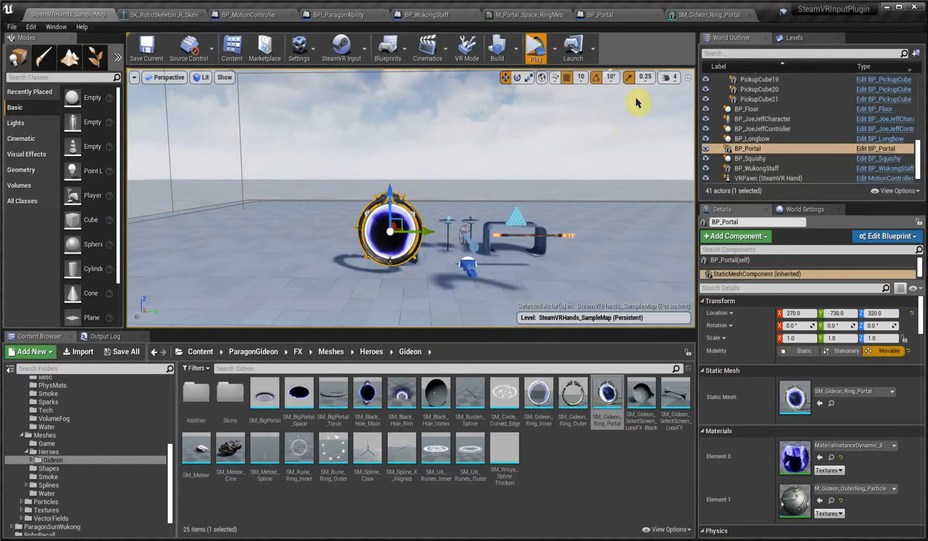
- Add a PinchGrab input action event below the ParagonGripForce nodes in BP_MotionController's Event Graph and compile the blueprint
left_click(249, 15)
right_click_drag(312, 382, 346, 255)
right_click_drag(281, 412, 279, 316)
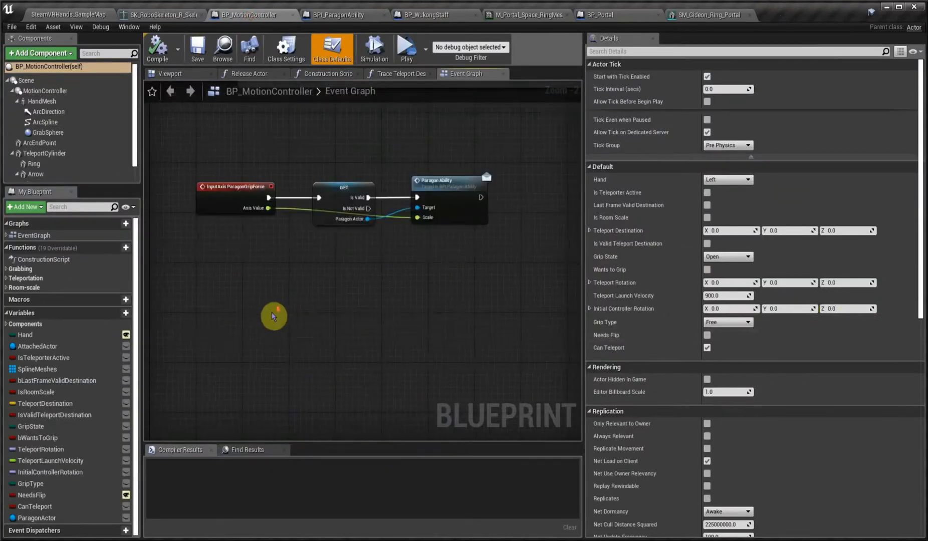
scroll(272, 314, "down", 2)
right_click_drag(254, 385, 296, 266)
right_click(283, 226)
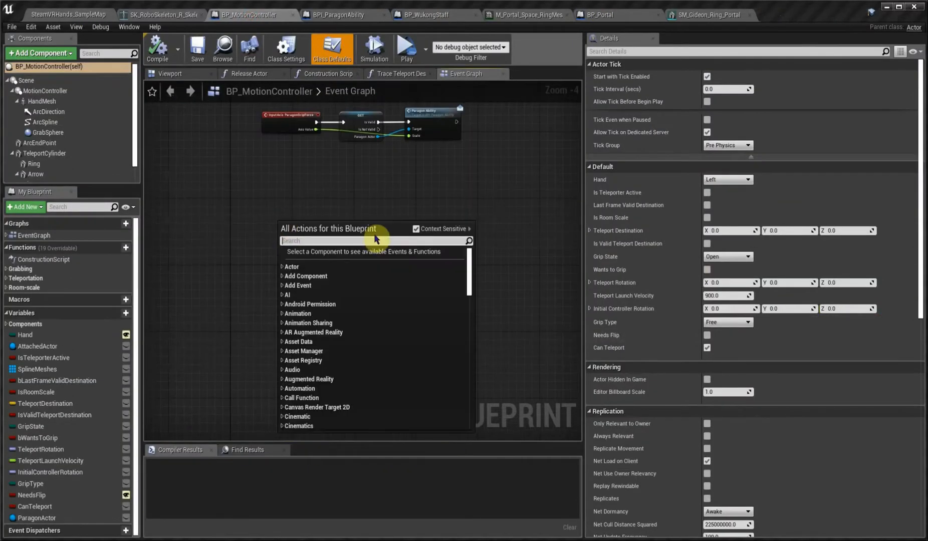
type("pinch")
key("Return")
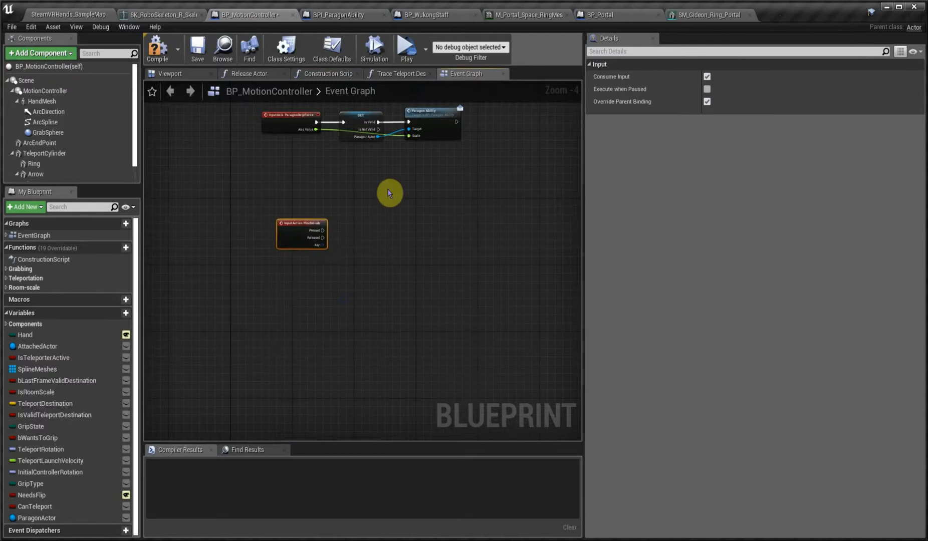
right_click_drag(338, 245, 288, 256)
left_click_drag(249, 257, 234, 257)
left_click(159, 46)
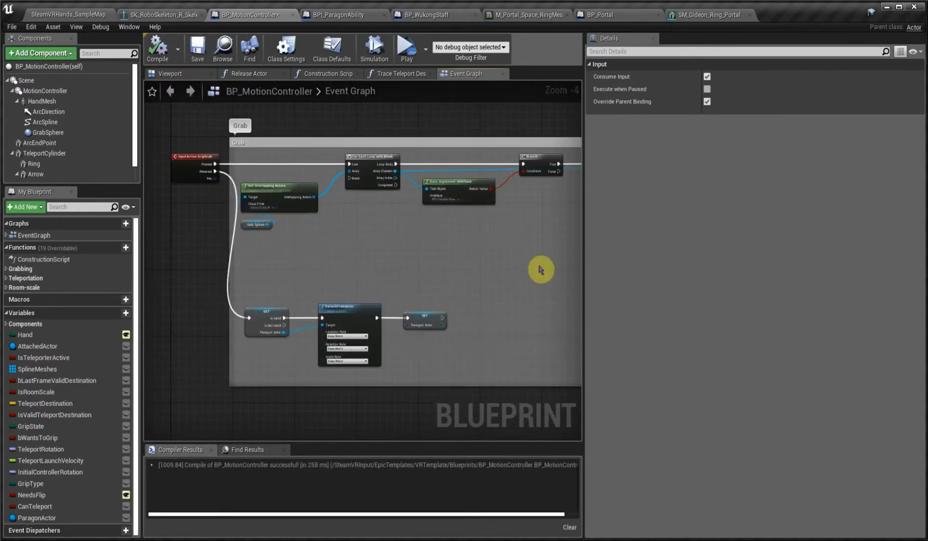
- Copy the Grab section's overlapping-actors loop, interface check and Branch beside PinchGrab, and connect Pressed to the loop's Exec input
left_click_drag(546, 292, 389, 236)
left_click(259, 242)
left_click_drag(244, 232, 374, 235)
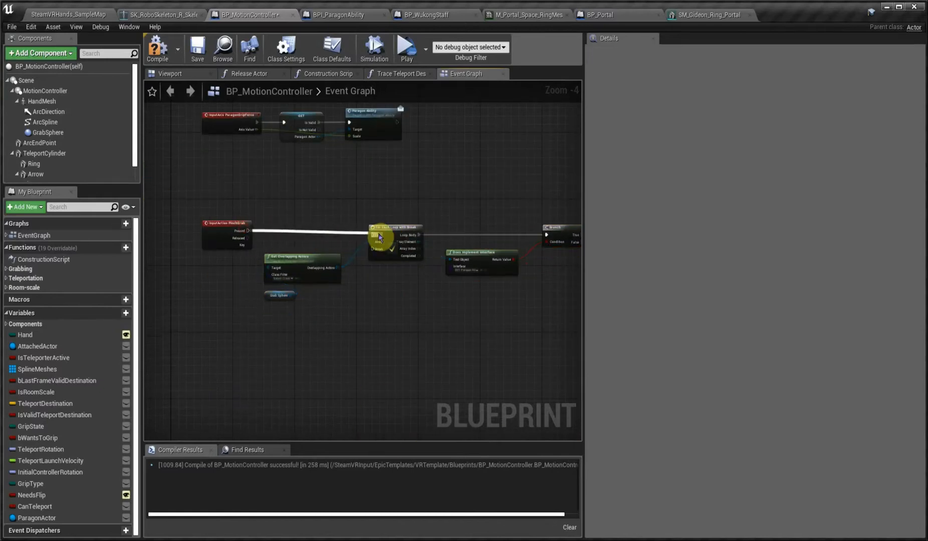
- Add a Paragon Ability call targeting the copied loop's Array Element and connect it to the Branch's True output
right_click_drag(395, 315, 376, 277)
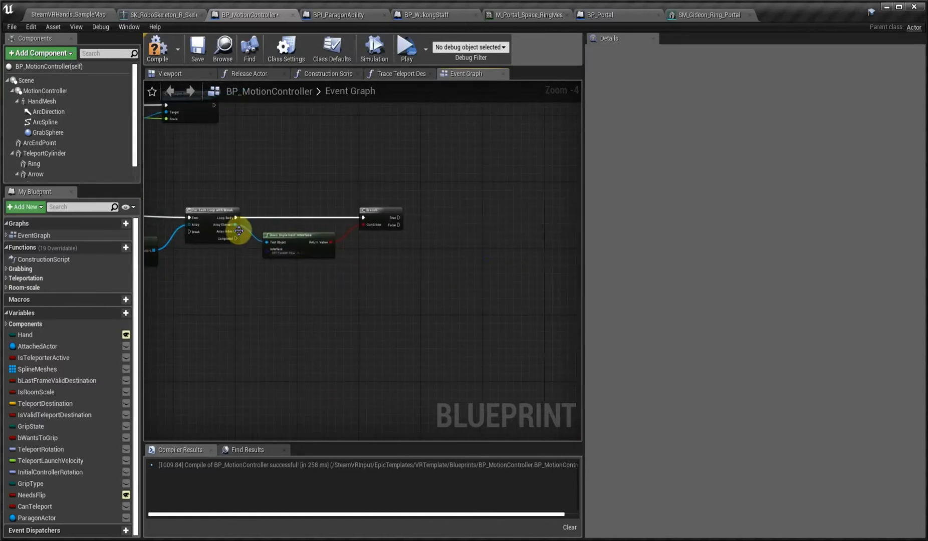
left_click_drag(235, 224, 421, 234)
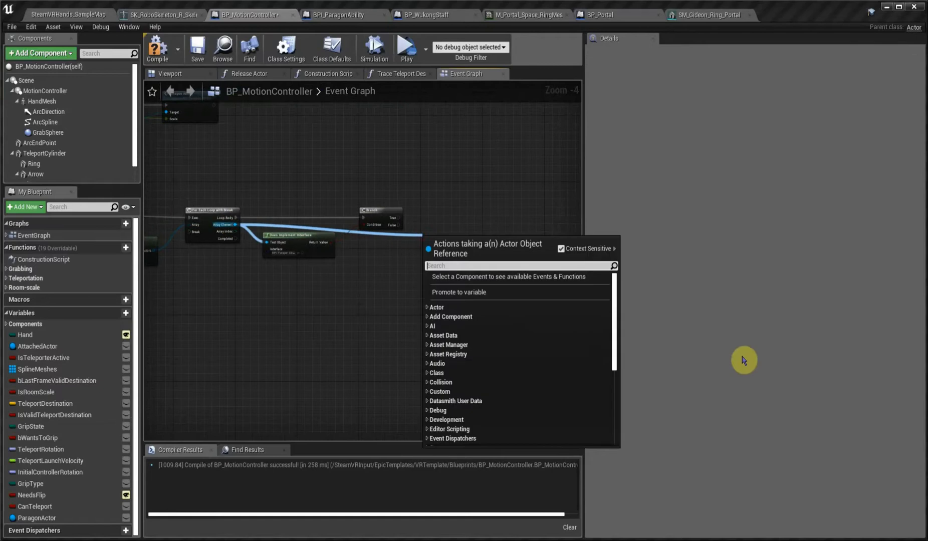
type("abili")
left_click(502, 296)
left_click_drag(464, 245, 464, 215)
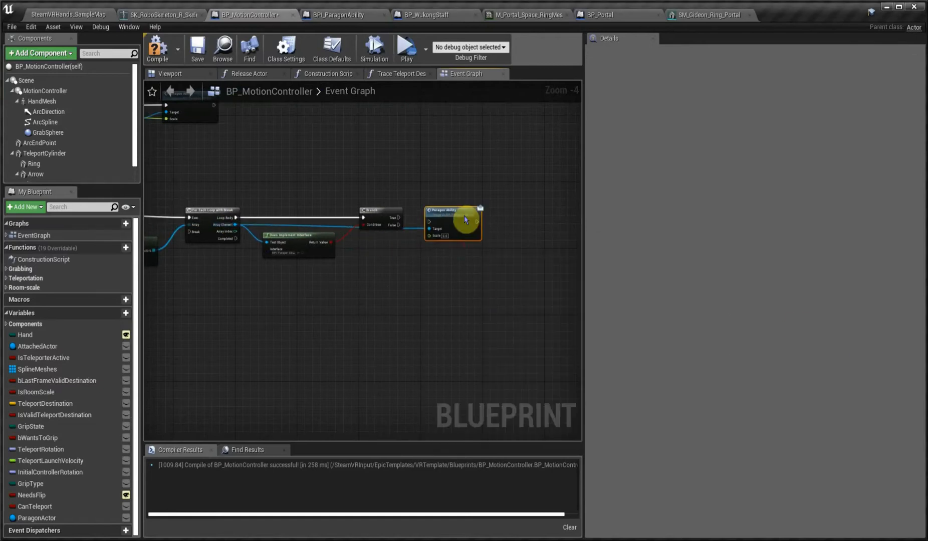
left_click_drag(396, 218, 431, 224)
mouse_move(450, 218)
left_mouse_down()
mouse_move(450, 200)
mouse_move(451, 212)
left_mouse_up()
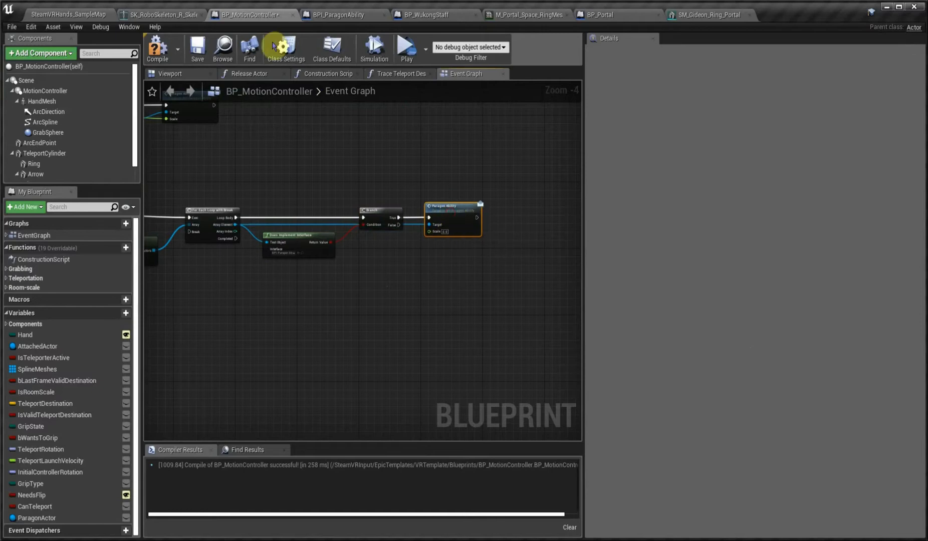
- Compile and save BP_MotionController, and play the level in VR to test the portal
left_click(161, 55)
left_click(197, 54)
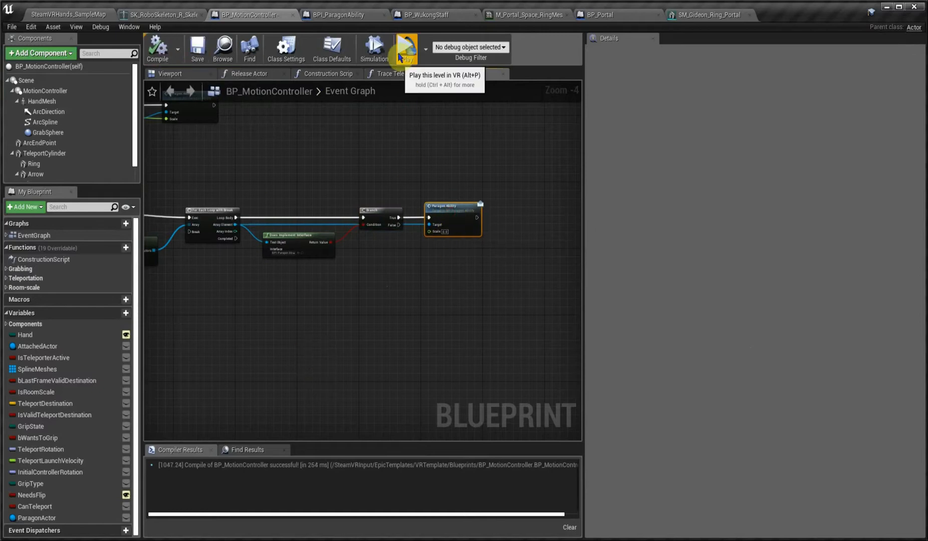
left_click(407, 48)
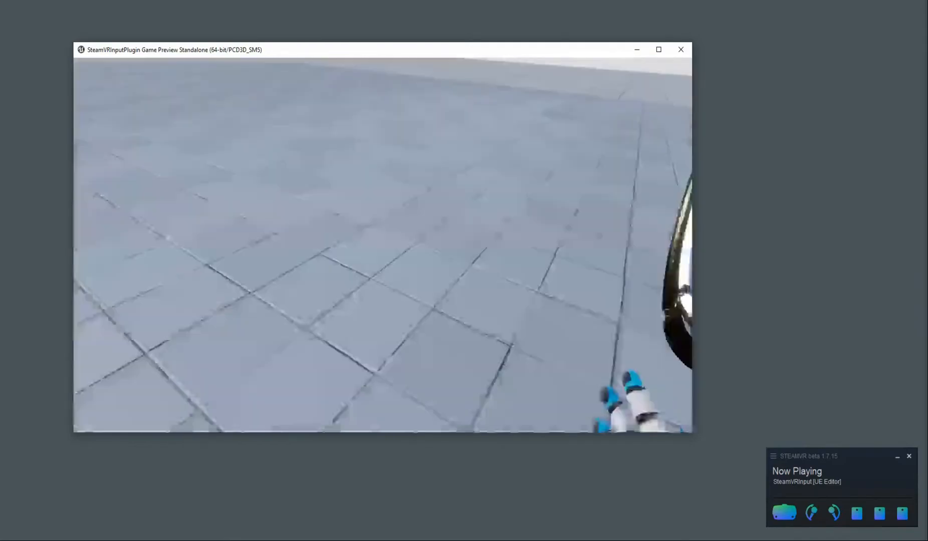